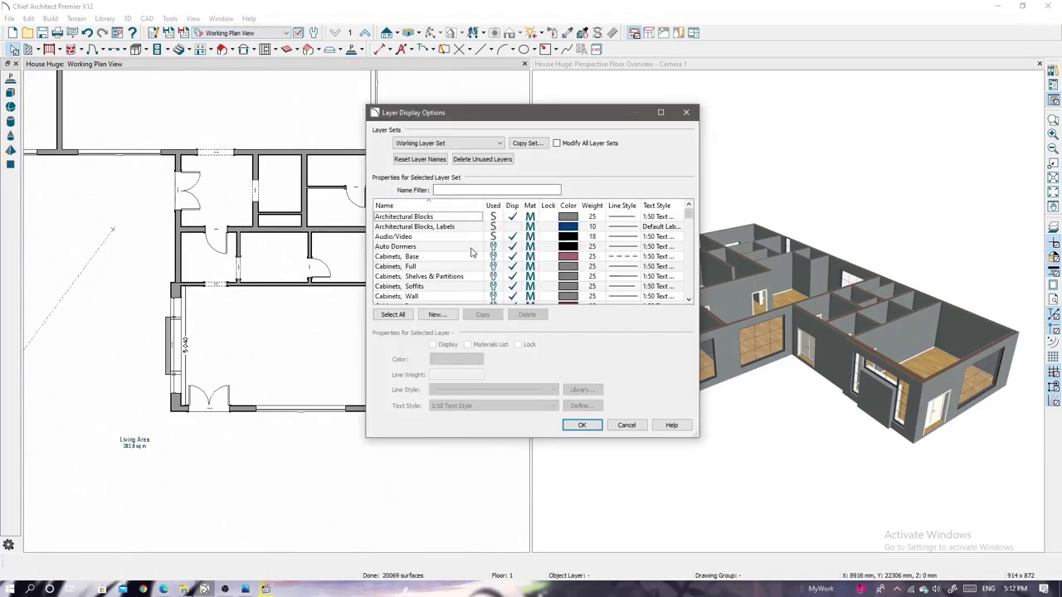
- Show the PDF/image reference layer under the walls and close Layer Display Options
left_click(581, 424)
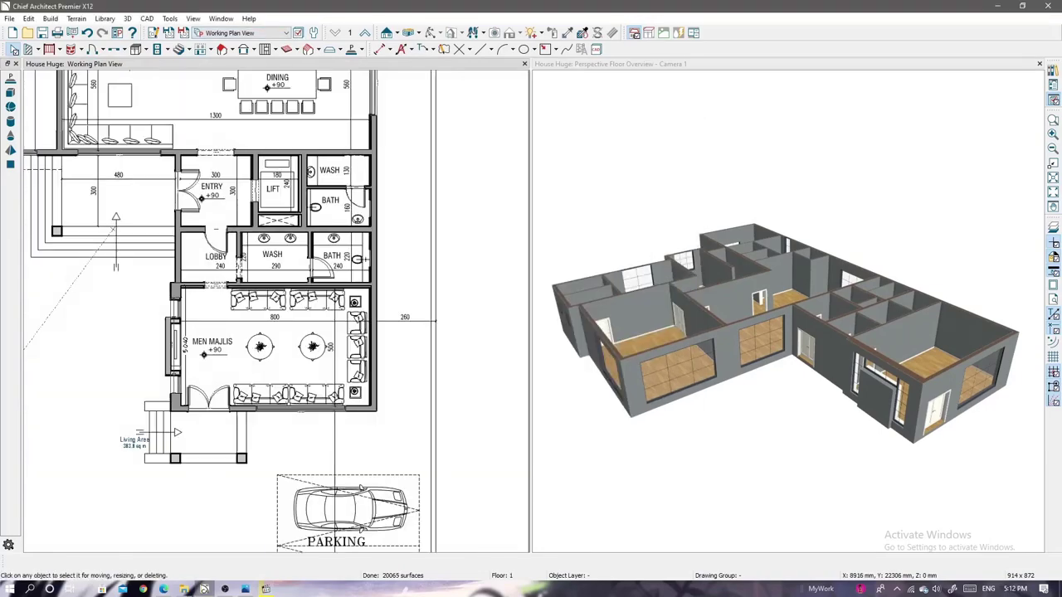
- Set both stair flights to Lock Tread Depth with 300 mm treads
scroll(297, 280, "up", 2)
scroll(297, 280, "up", 2)
scroll(297, 281, "up", 2)
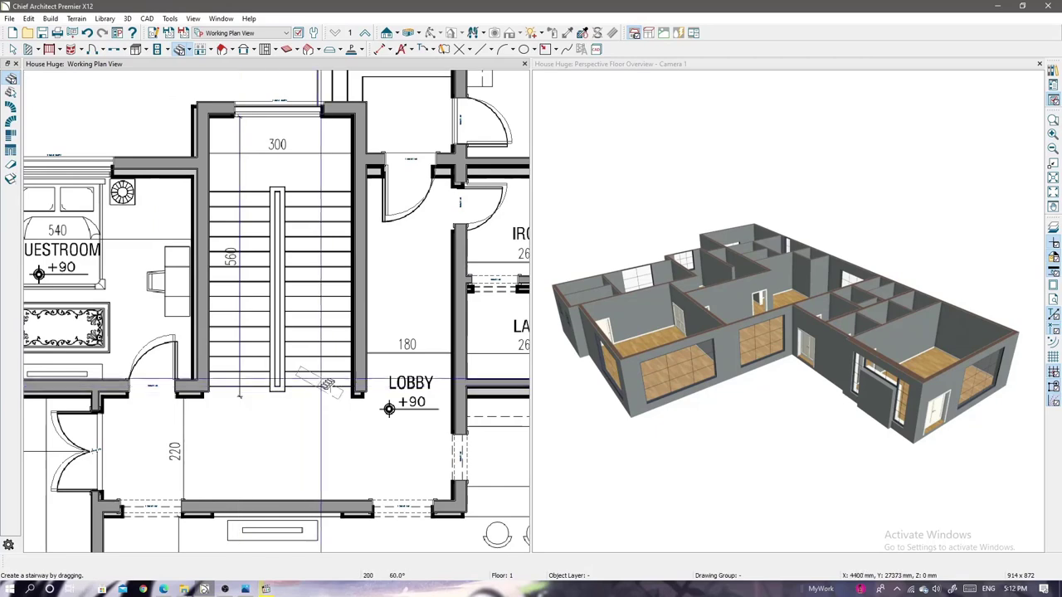
scroll(323, 307, "up", 2)
double_click(373, 286)
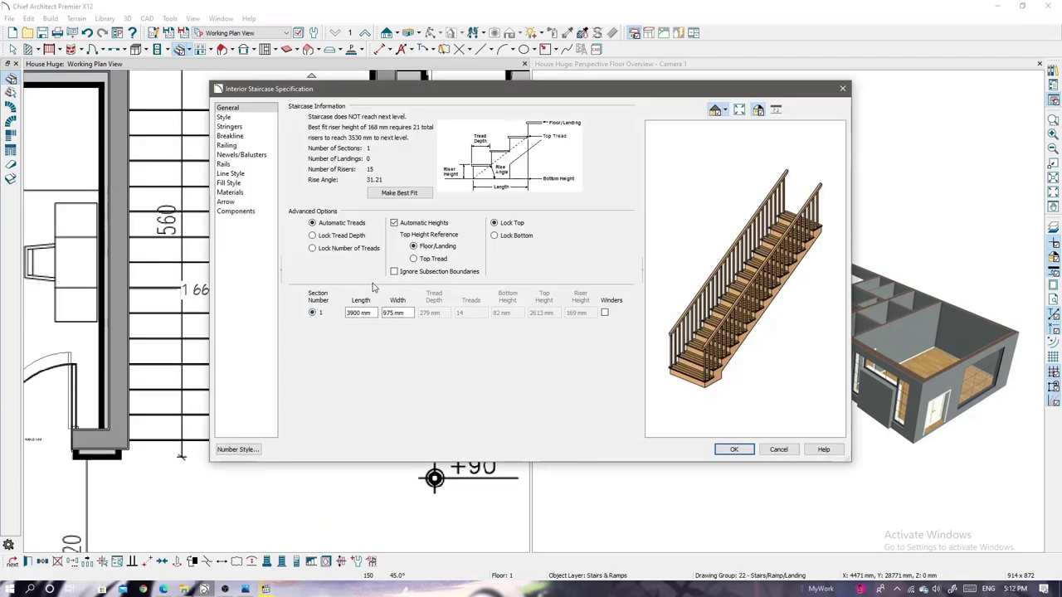
left_click(337, 235)
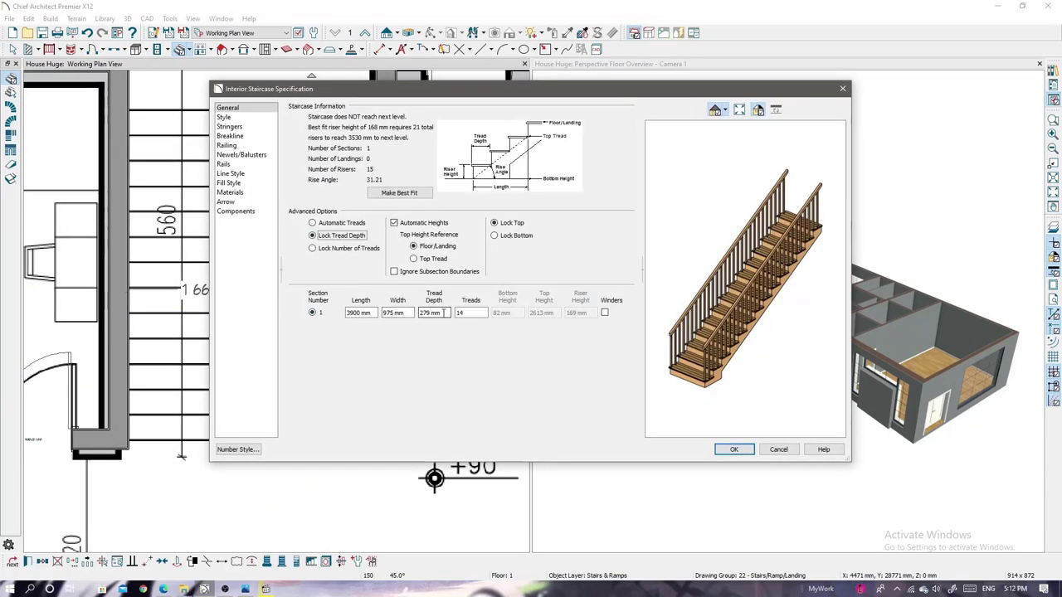
left_click(738, 449)
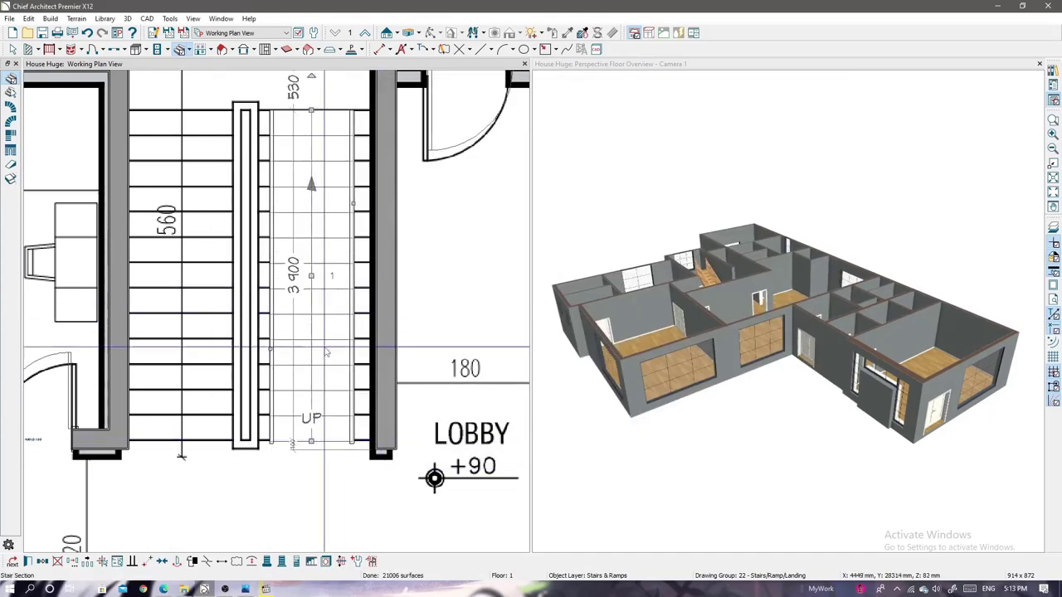
key("Escape")
double_click(184, 448)
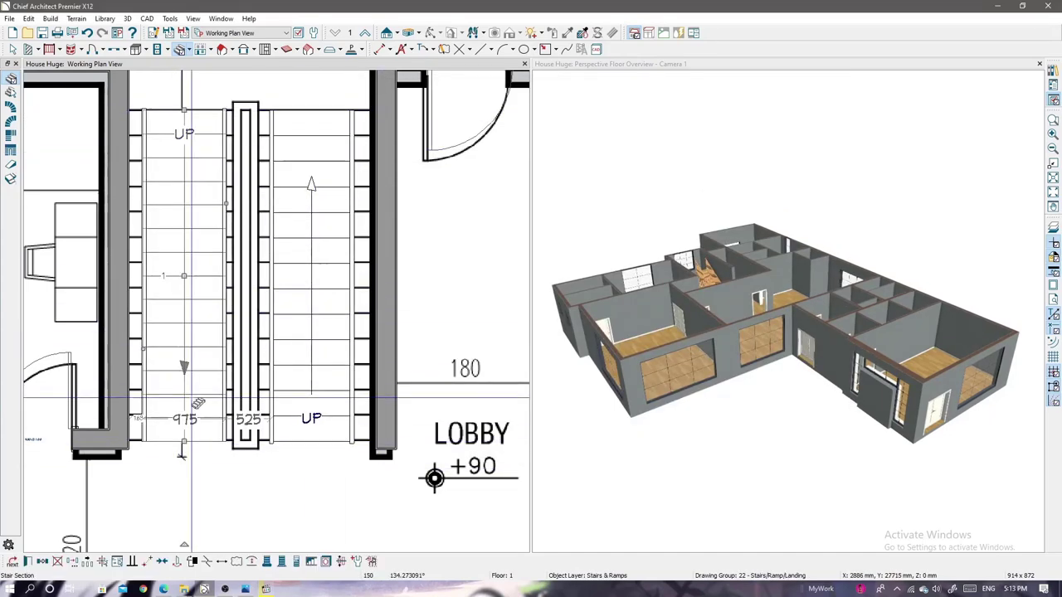
key("Return")
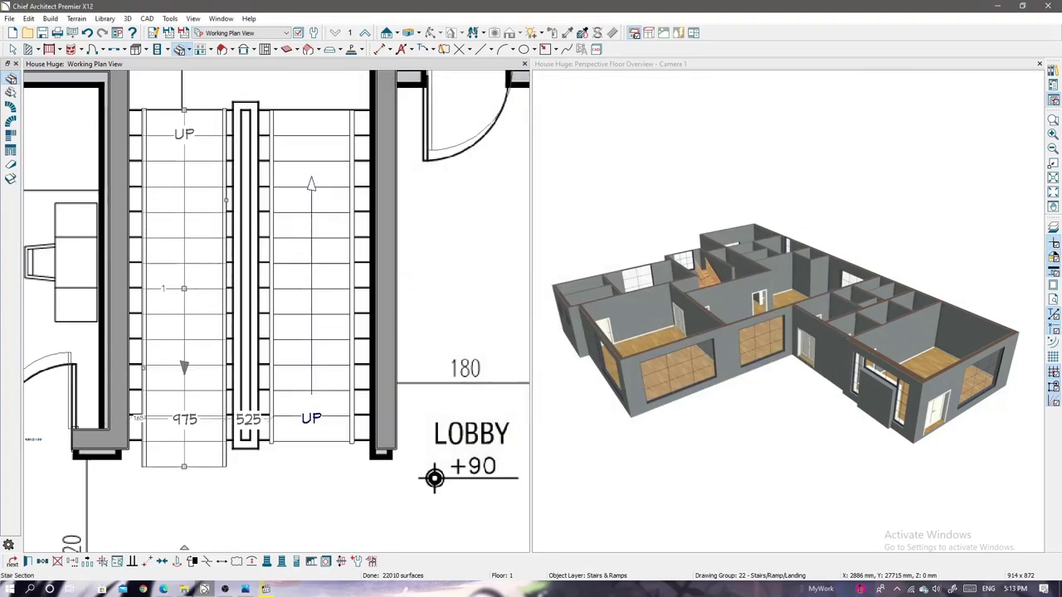
- Shorten and widen the flights to fill the drawn stair outline, about 1400 mm wide
left_click_drag(184, 466, 154, 300)
left_click_drag(123, 342, 124, 343)
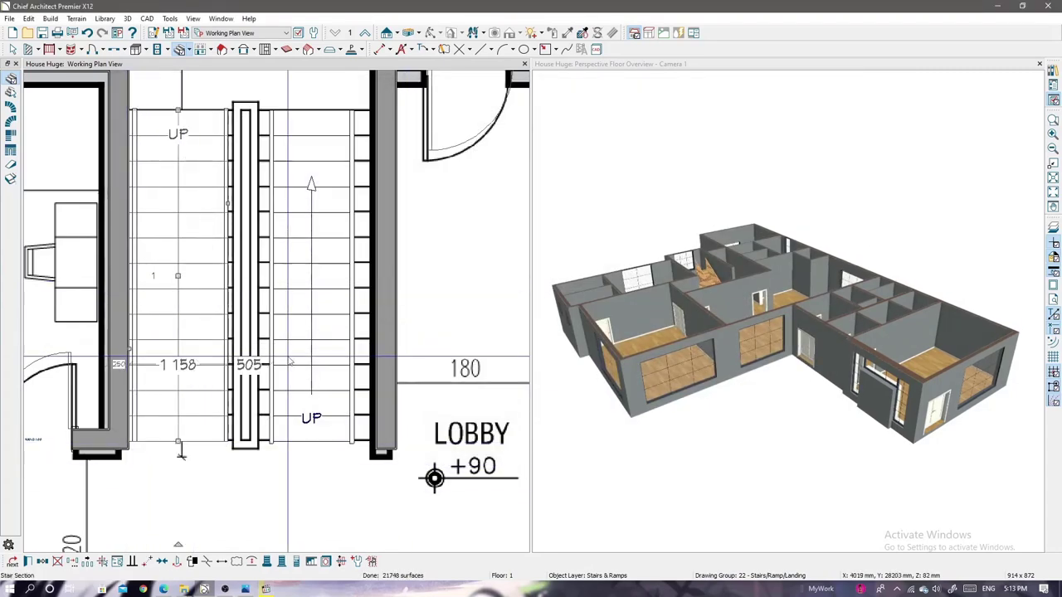
scroll(257, 219, "up", 3)
mouse_move(258, 219)
left_mouse_down()
mouse_move(309, 200)
mouse_move(486, 199)
left_mouse_up()
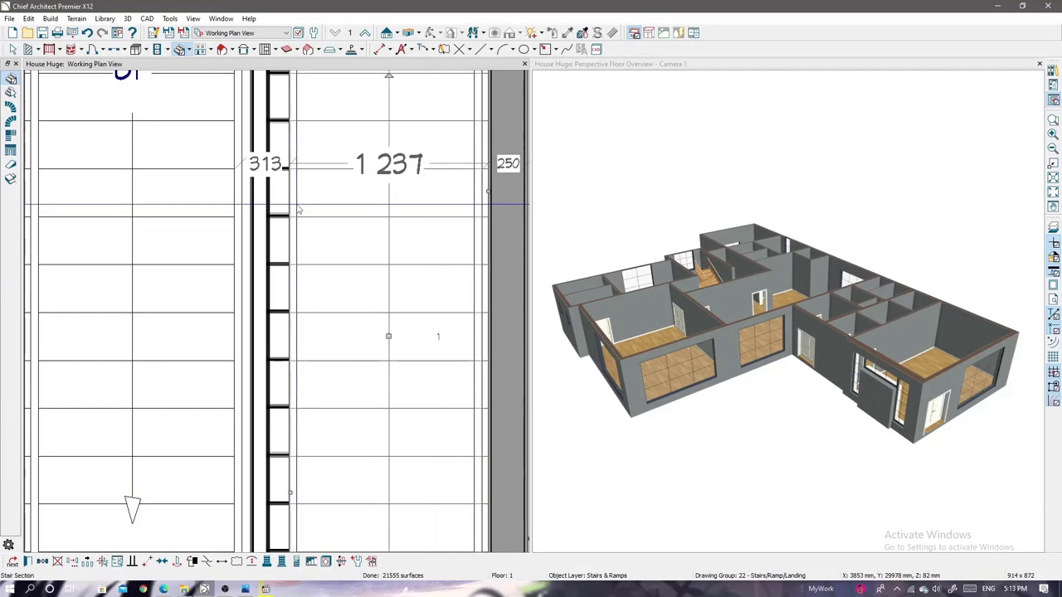
left_click_drag(290, 496, 239, 443)
scroll(239, 443, "down", 3)
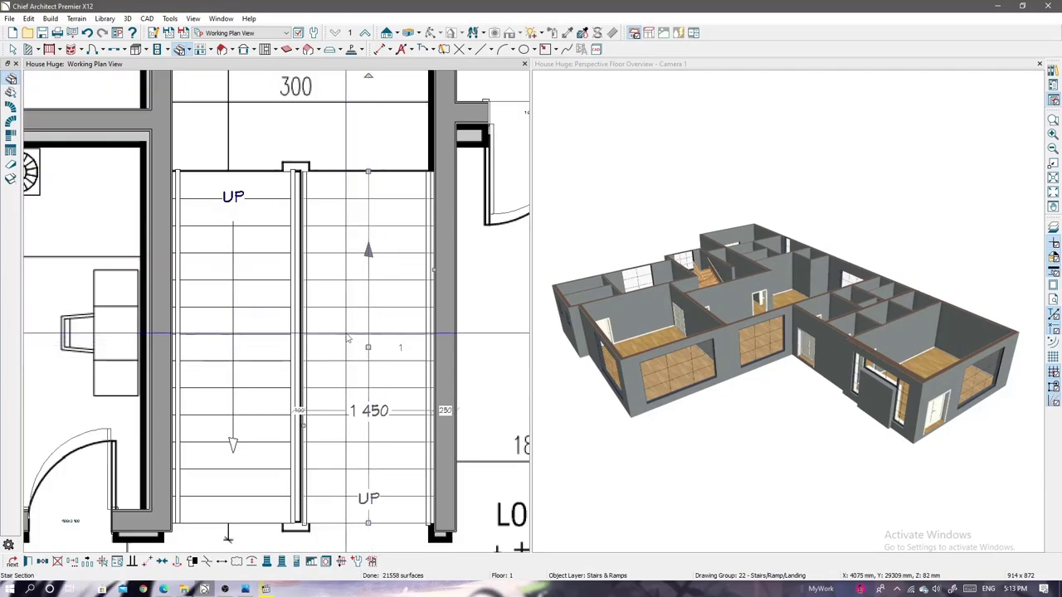
double_click(384, 235)
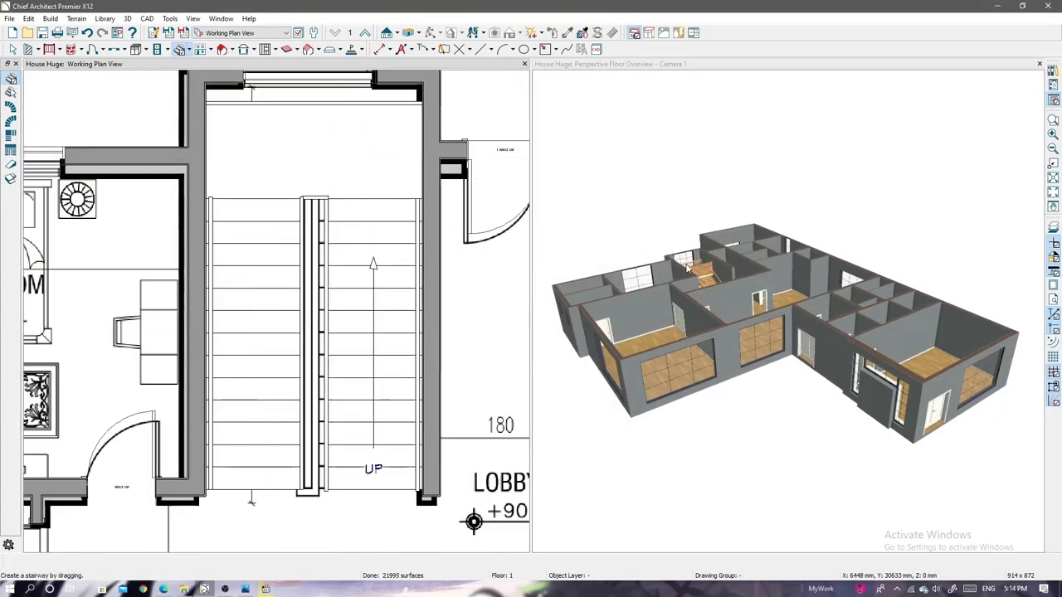
scroll(686, 265, "up", 3)
- Stretch the landing to 1400 mm deep to join the two flights
scroll(688, 286, "up", 3)
scroll(931, 300, "up", 2)
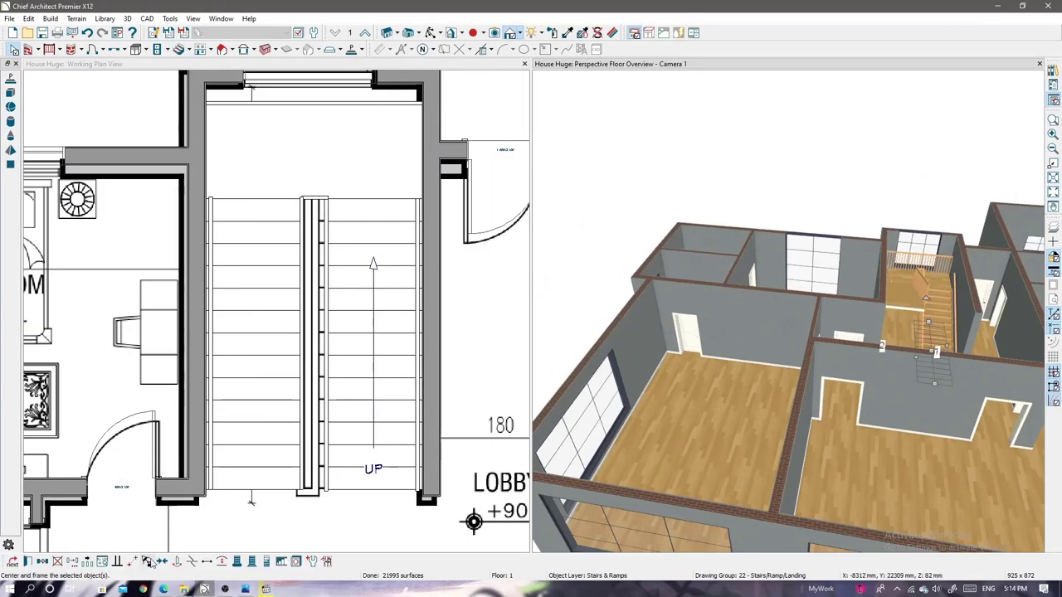
left_click(148, 562)
scroll(346, 235, "up", 3)
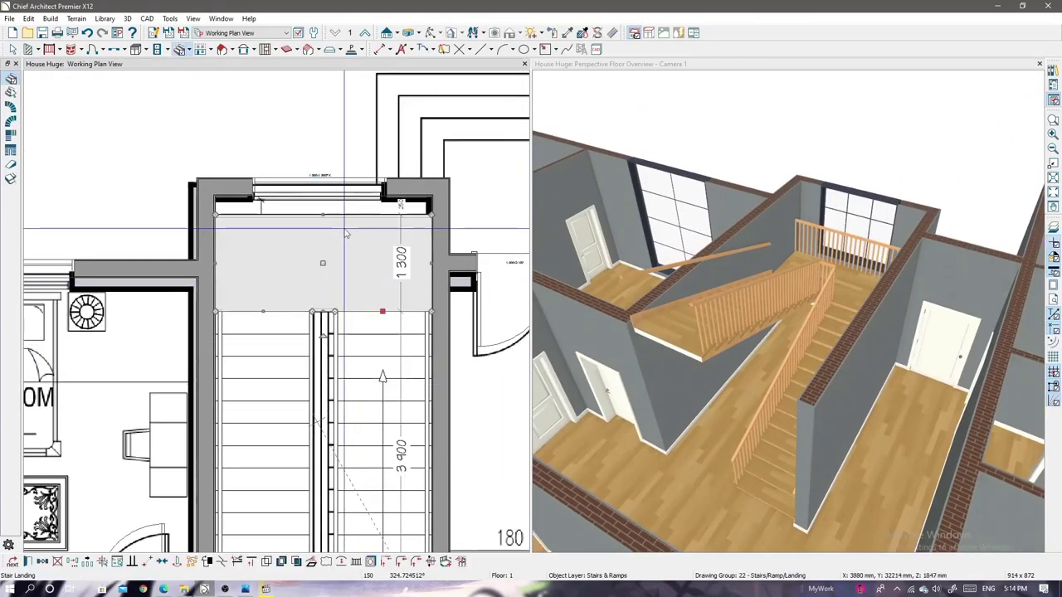
left_click_drag(323, 216, 323, 195)
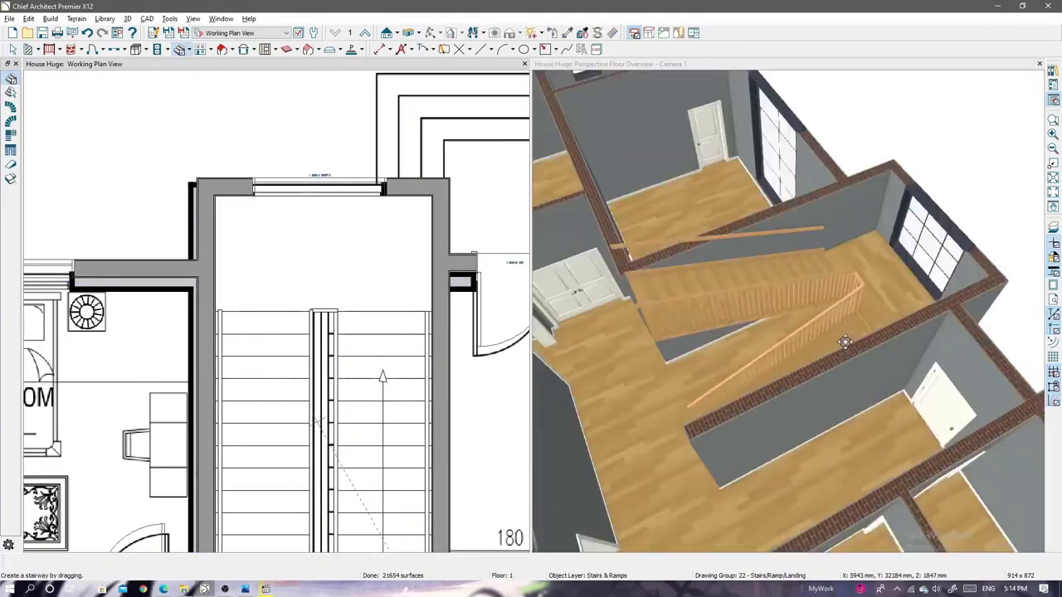
left_click(723, 415)
- Review the staircase specification and the 1st Floor Defaults ceiling height
double_click(780, 435)
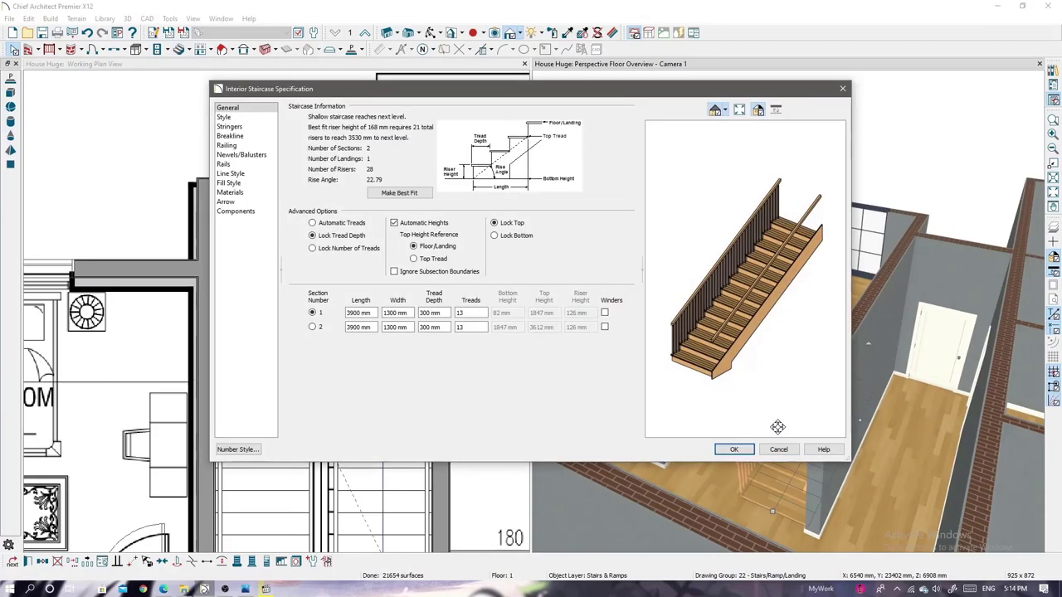
left_click(734, 449)
left_click(497, 277)
left_click(481, 397)
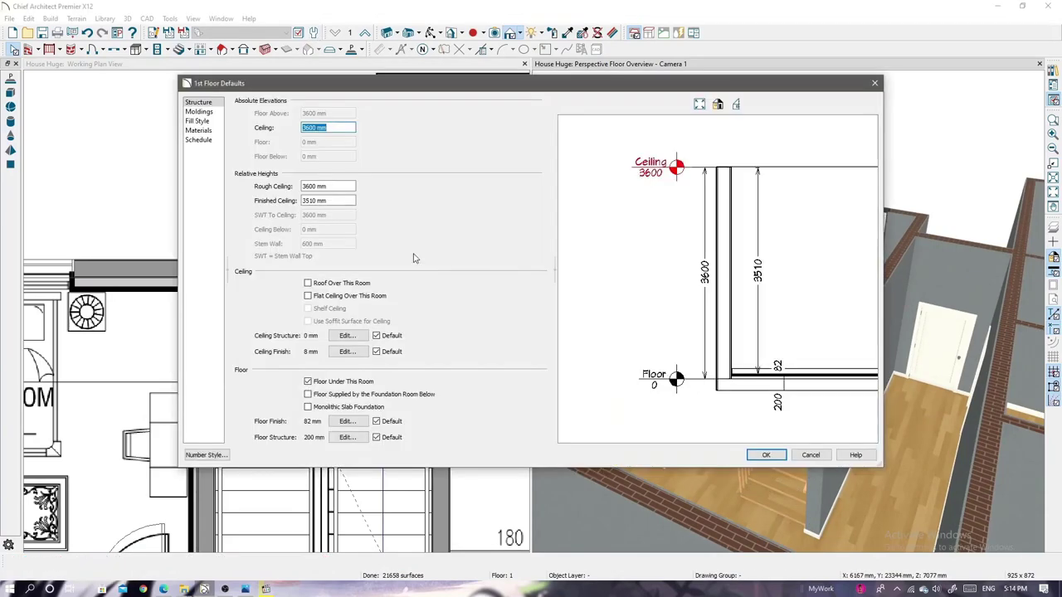
key("Return")
left_click(517, 398)
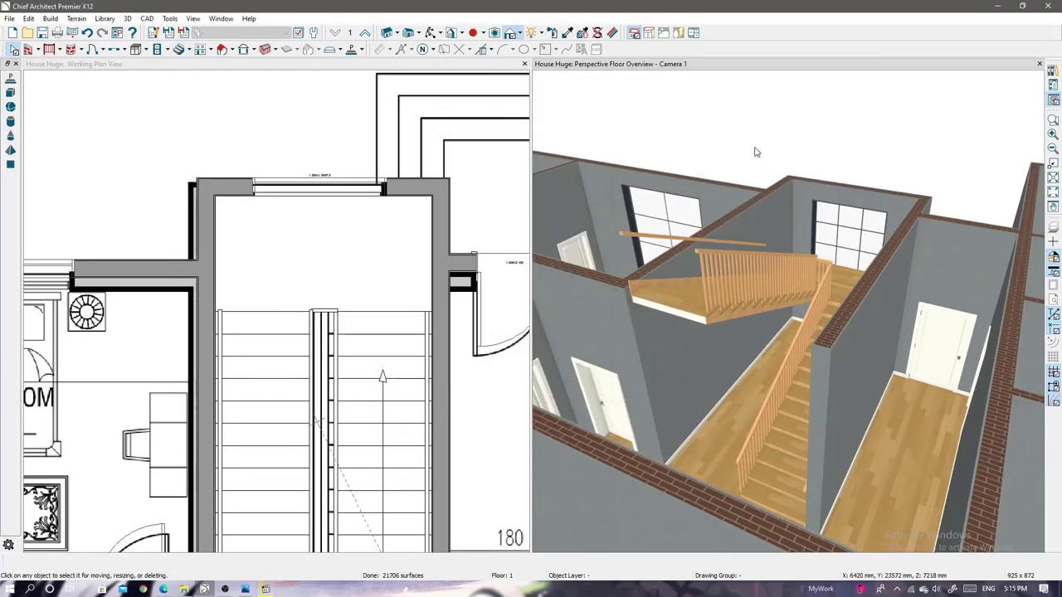
double_click(825, 351)
key("Return")
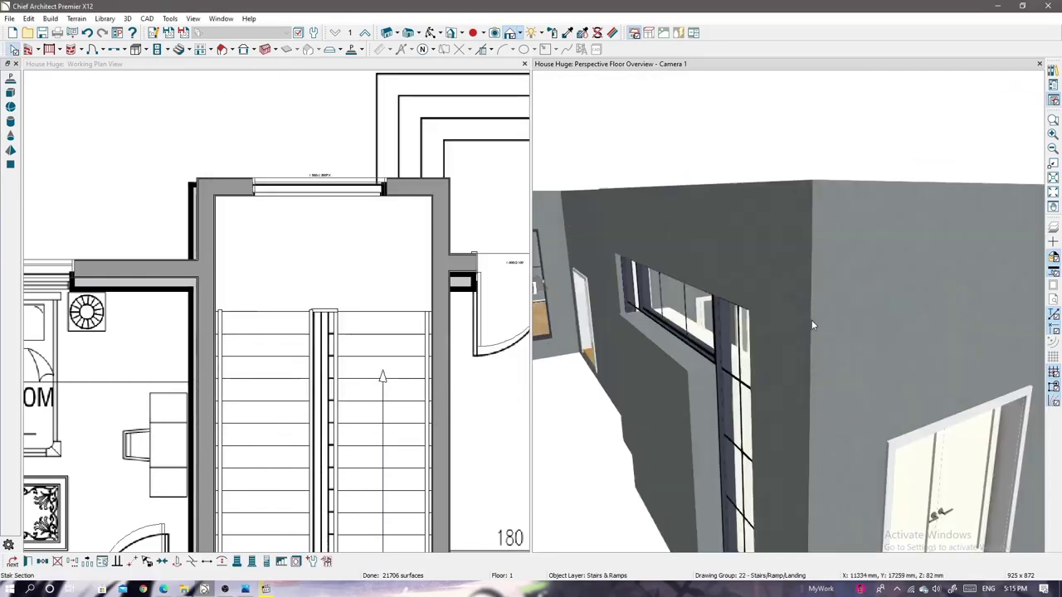
- Check the staircase's Railing panel settings and accept them
left_click_drag(772, 328, 772, 288)
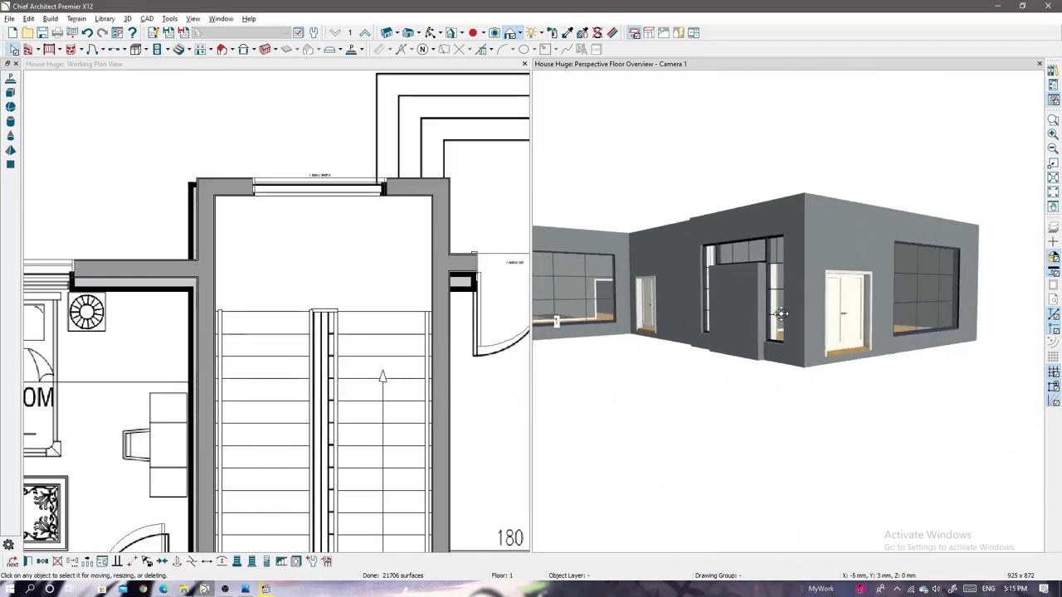
double_click(771, 307)
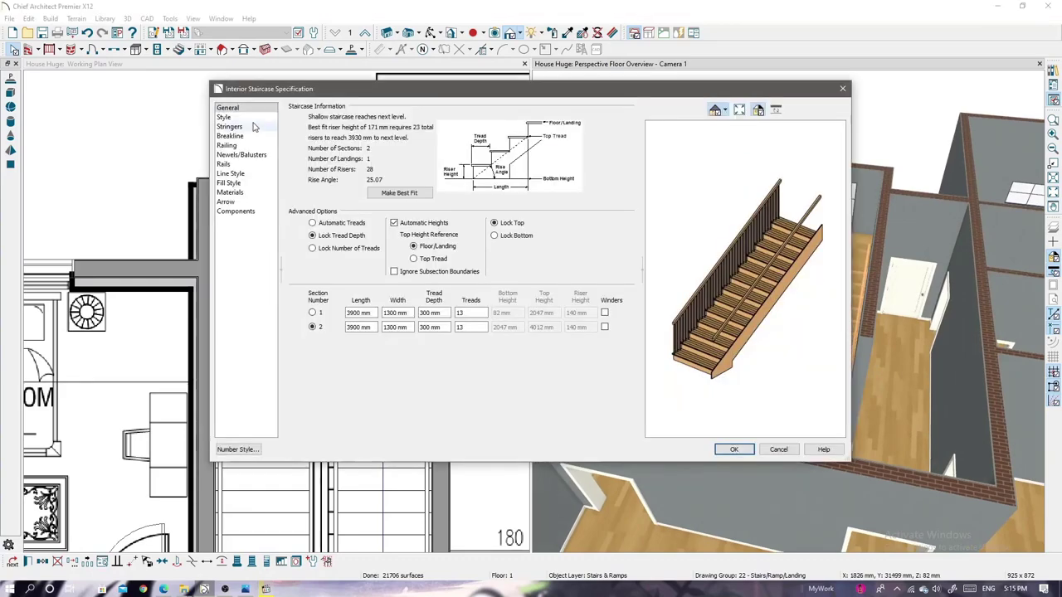
left_click(249, 145)
left_click(736, 449)
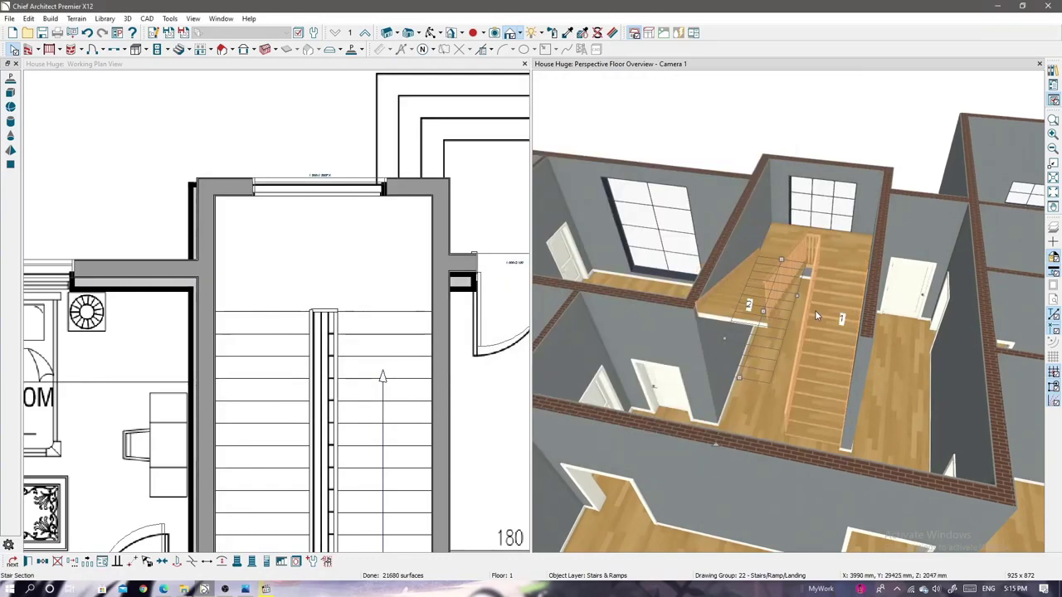
scroll(215, 266, "down", 2)
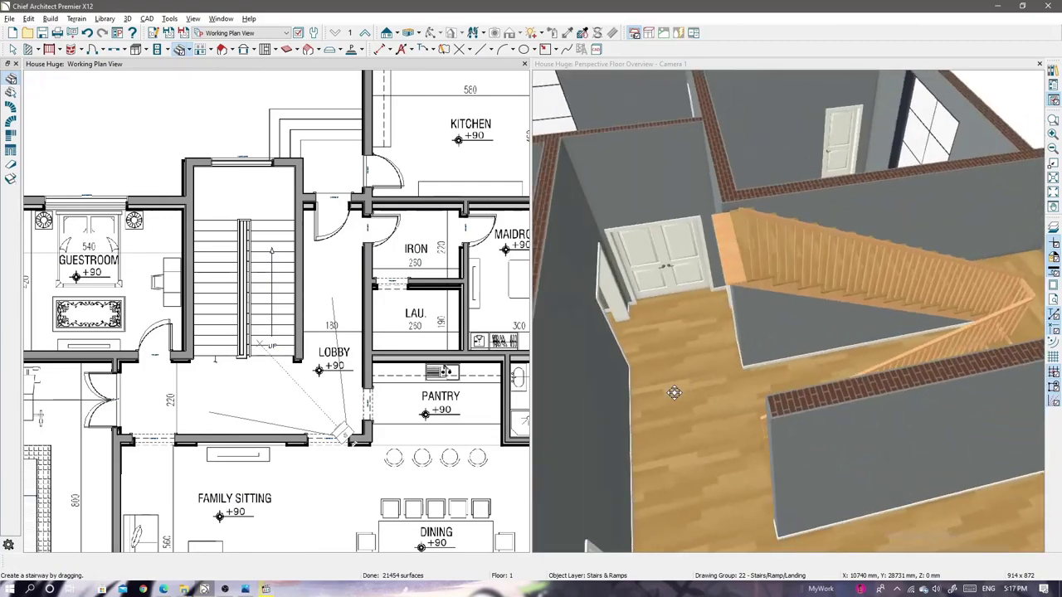
- Bound the Men Majlis porch with walls and make those walls invisible
left_click(771, 370)
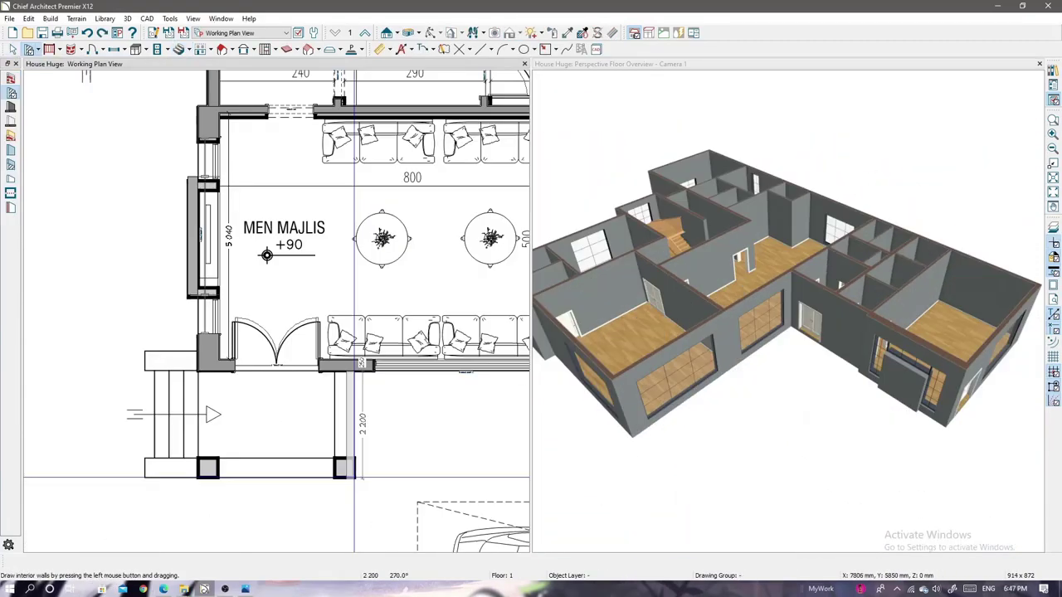
left_click_drag(198, 378, 201, 375)
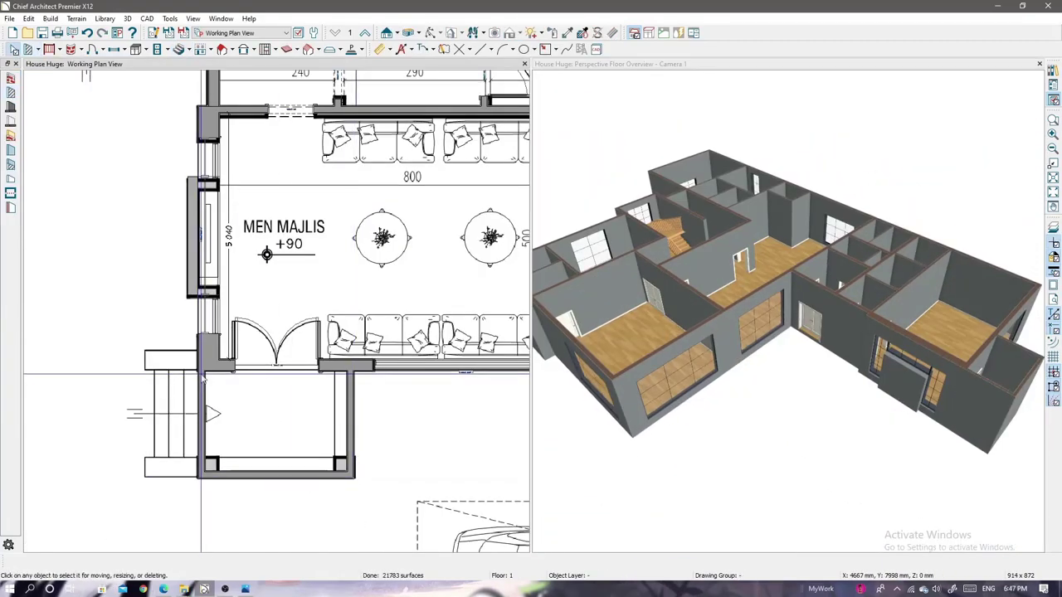
left_click(352, 433, "shift")
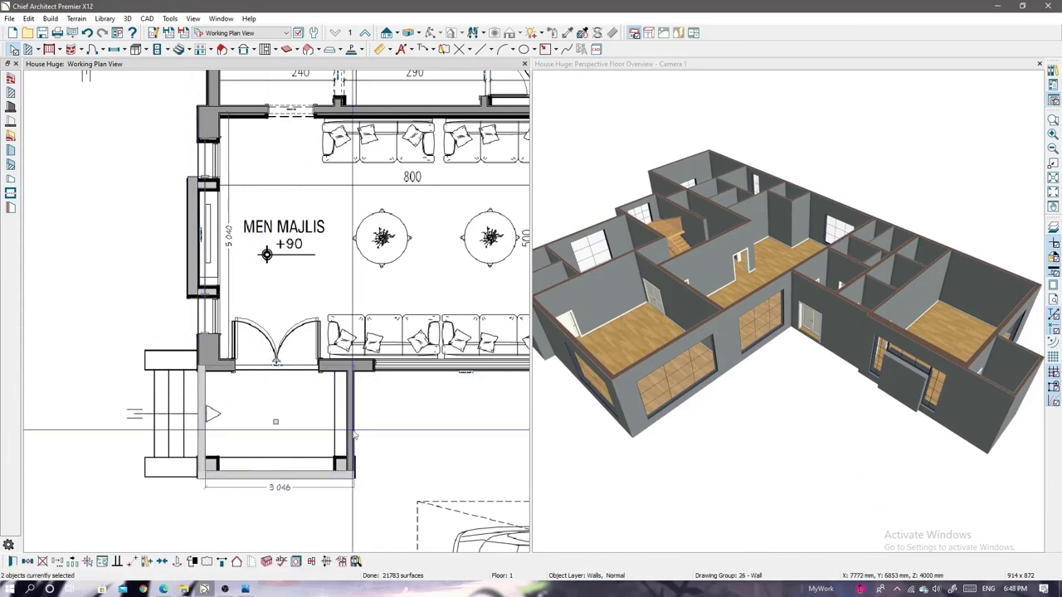
left_click(117, 561)
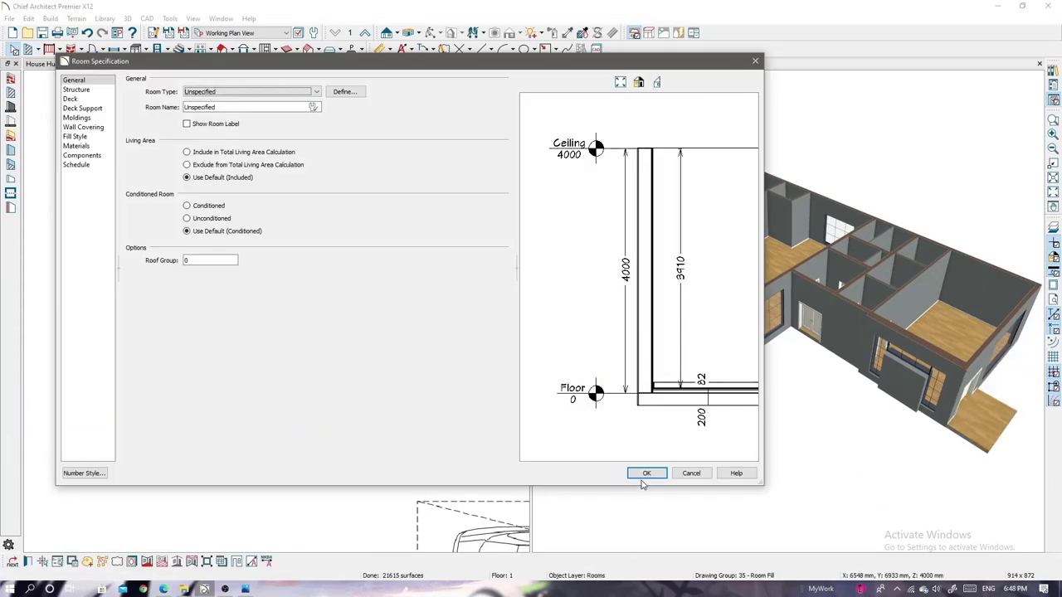
left_click(642, 472)
left_click(16, 65)
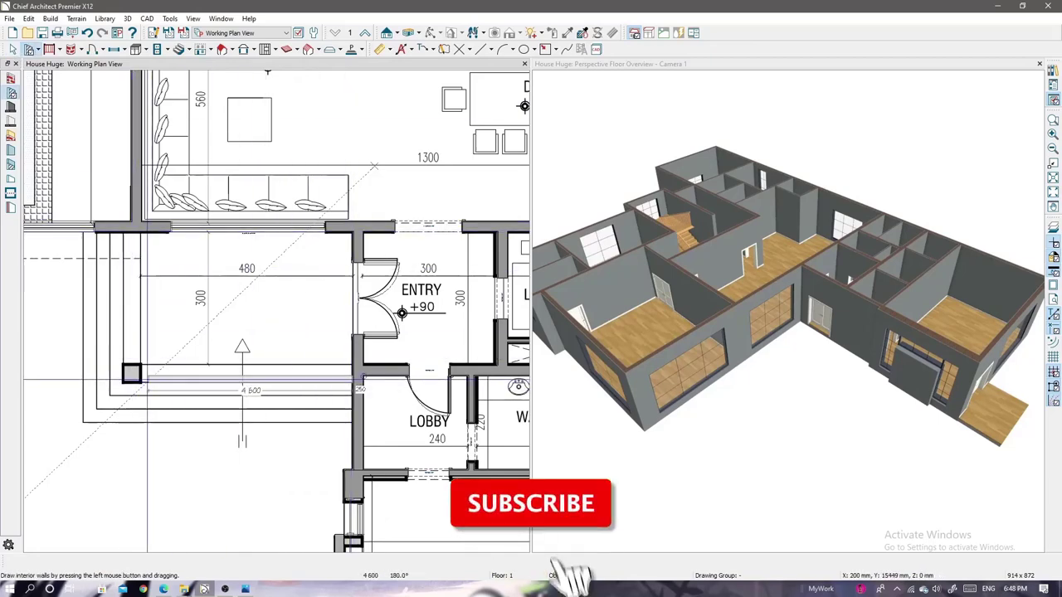
- Enclose the porch area beside the Entry with walls and check it in 3D
mouse_move(361, 378)
left_mouse_down()
mouse_move(128, 375)
mouse_move(128, 234)
left_mouse_up()
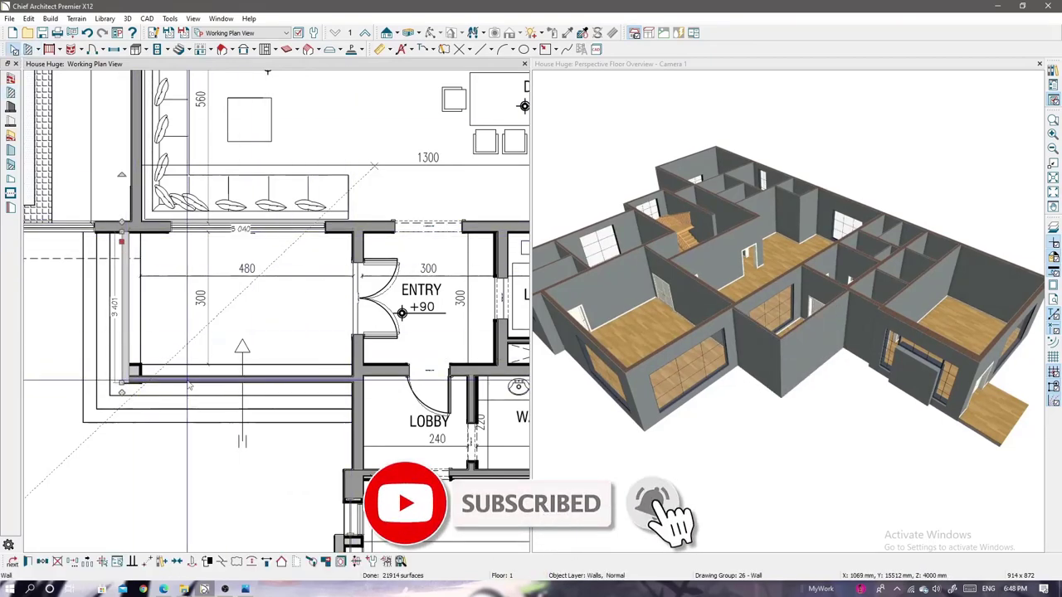
scroll(234, 426, "down", 2)
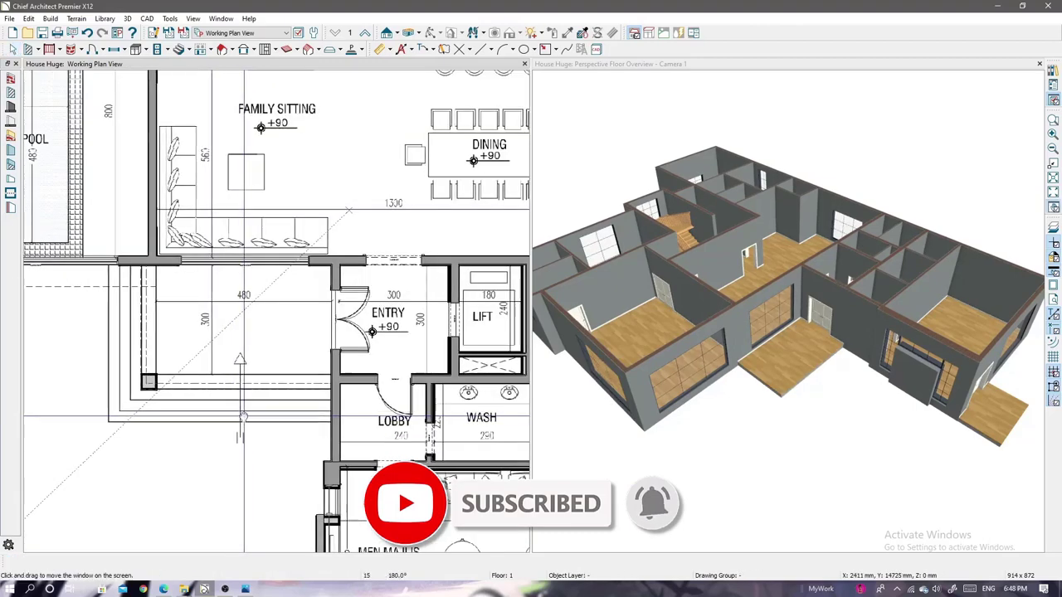
scroll(234, 426, "down", 2)
scroll(235, 426, "down", 1)
mouse_move(706, 407)
left_mouse_down()
mouse_move(781, 346)
mouse_move(746, 339)
mouse_move(771, 448)
left_mouse_up()
- Bring up the House Huge project folder
scroll(253, 414, "down", 2)
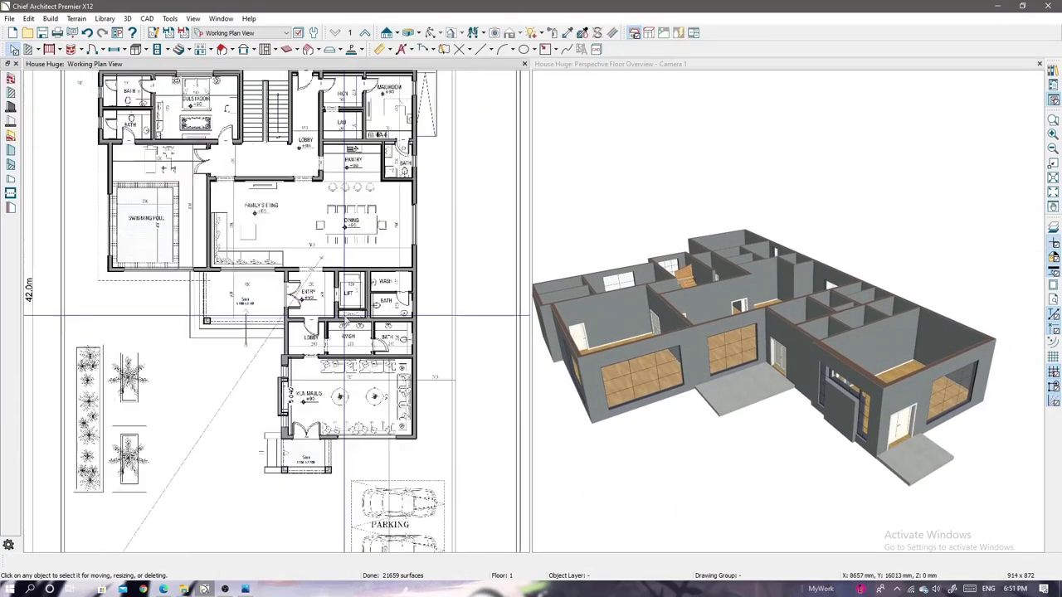
scroll(253, 413, "up", 2)
scroll(253, 413, "up", 2)
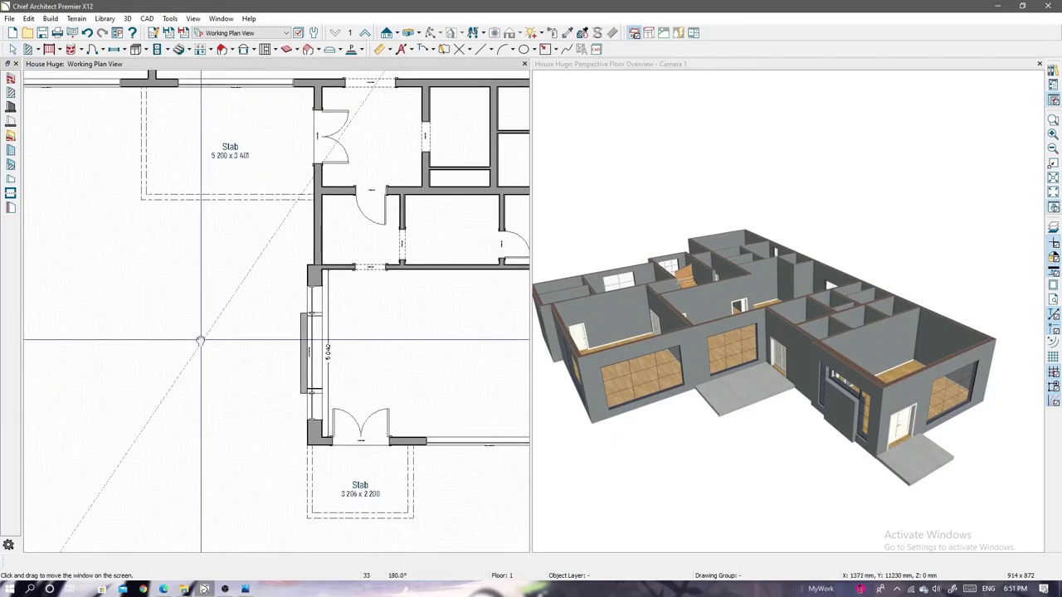
scroll(201, 343, "up", 1)
scroll(201, 343, "up", 1)
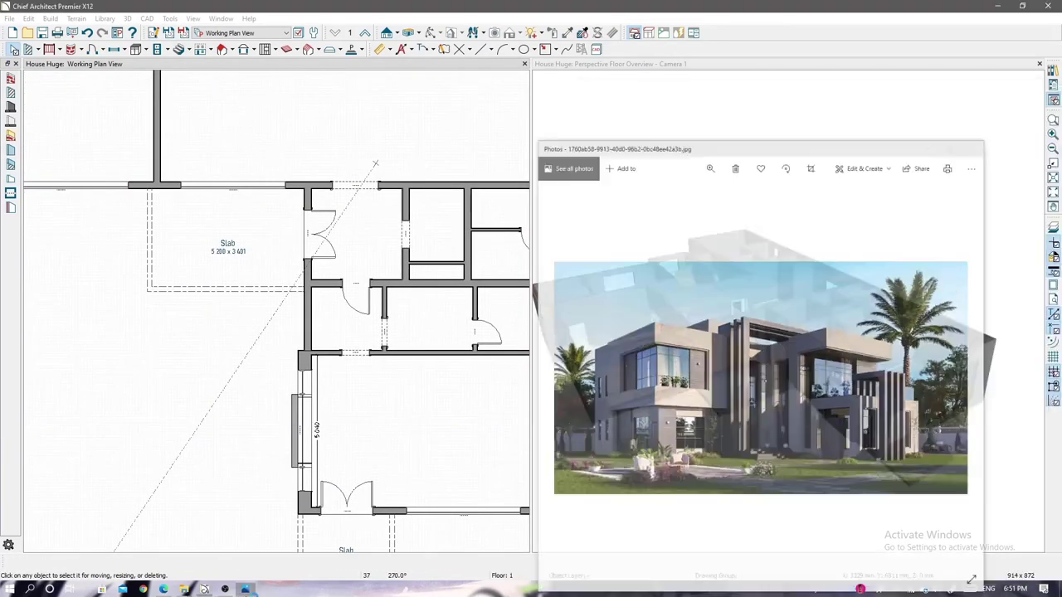
left_click(184, 589)
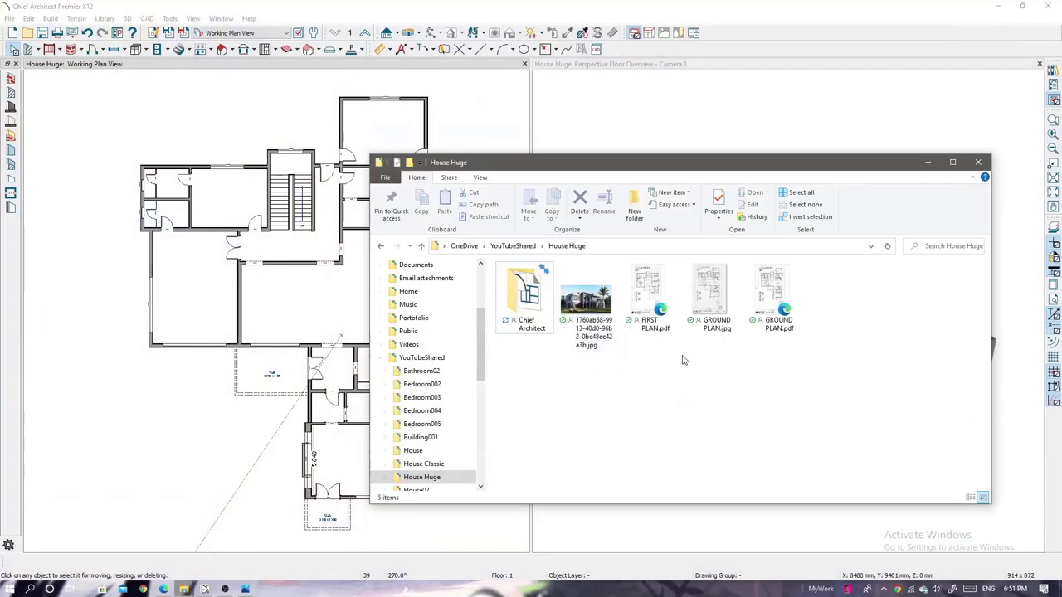
- Build a new 2nd floor derived from the 1st floor plan with default settings
left_click(199, 53)
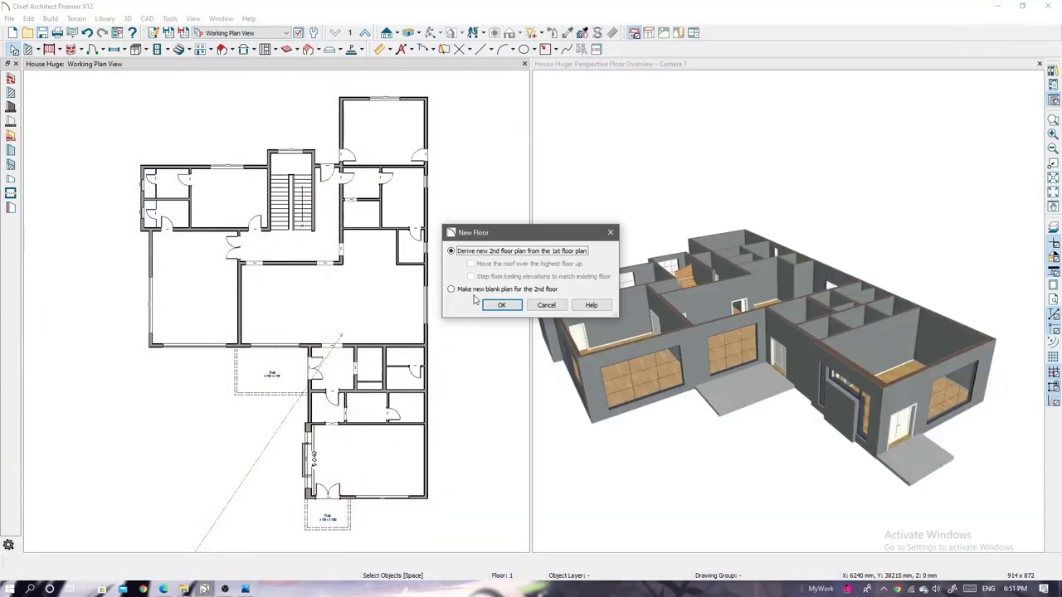
left_click(499, 304)
key("Return")
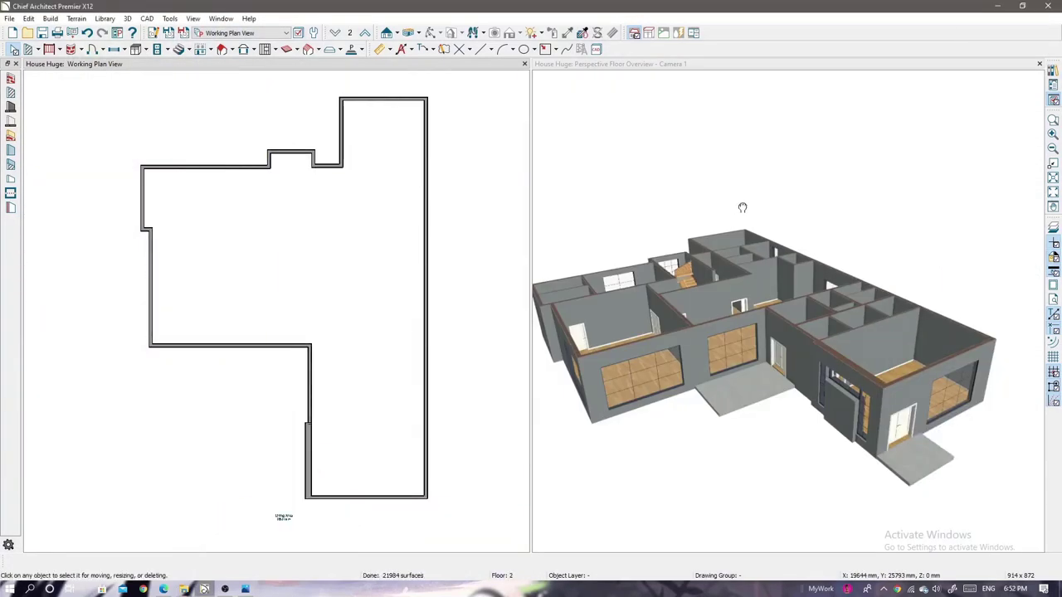
left_click(637, 334)
middle_click_drag(640, 332, 895, 469)
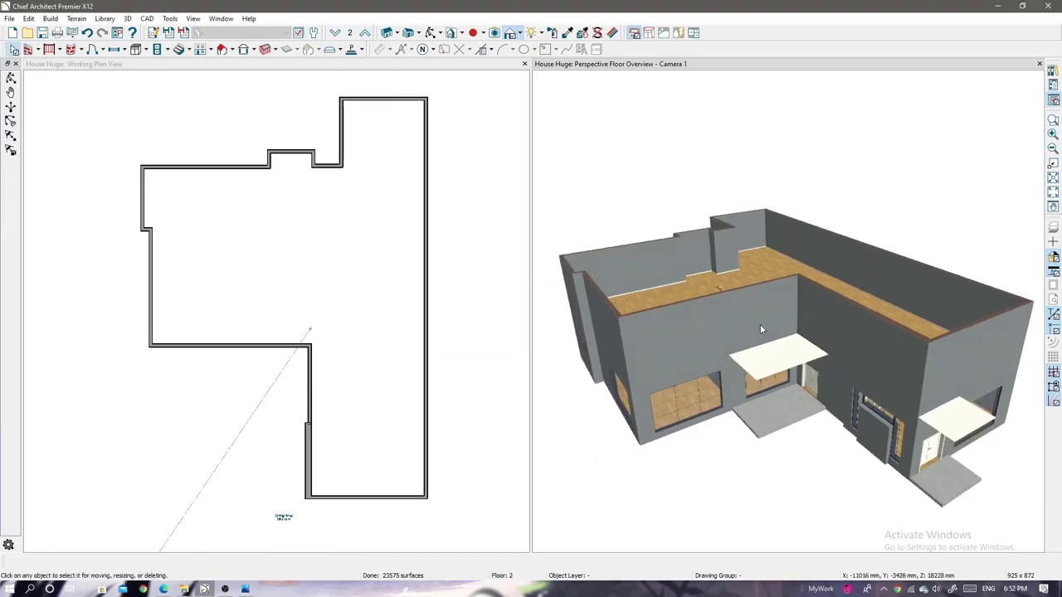
- Check two second-floor rooms' ceiling and floor structure, then drag FIRST PLAN.pdf into the plan
double_click(895, 467)
left_click(75, 89)
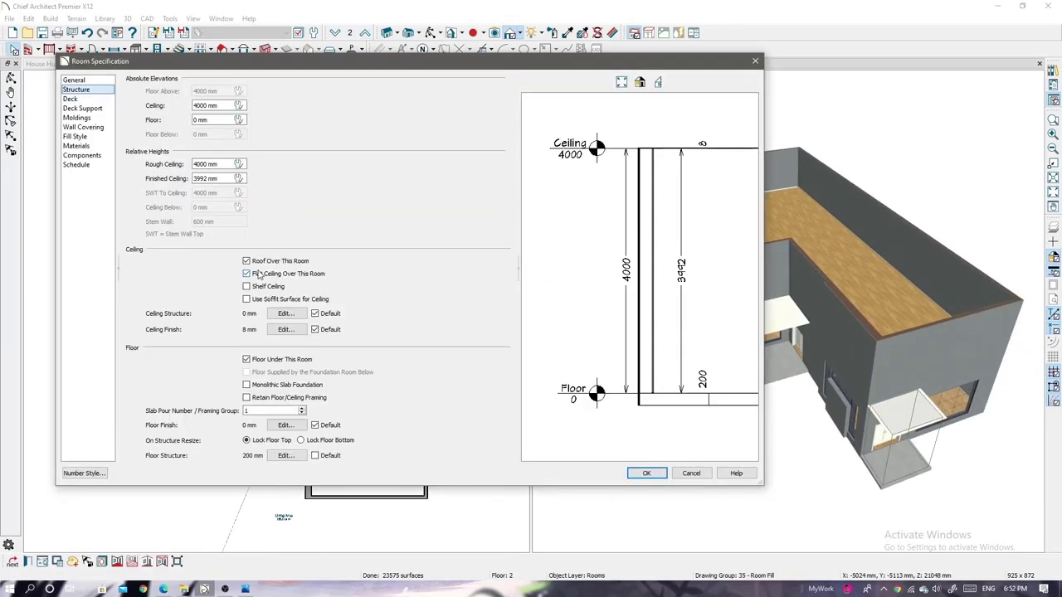
left_click(646, 472)
double_click(800, 336)
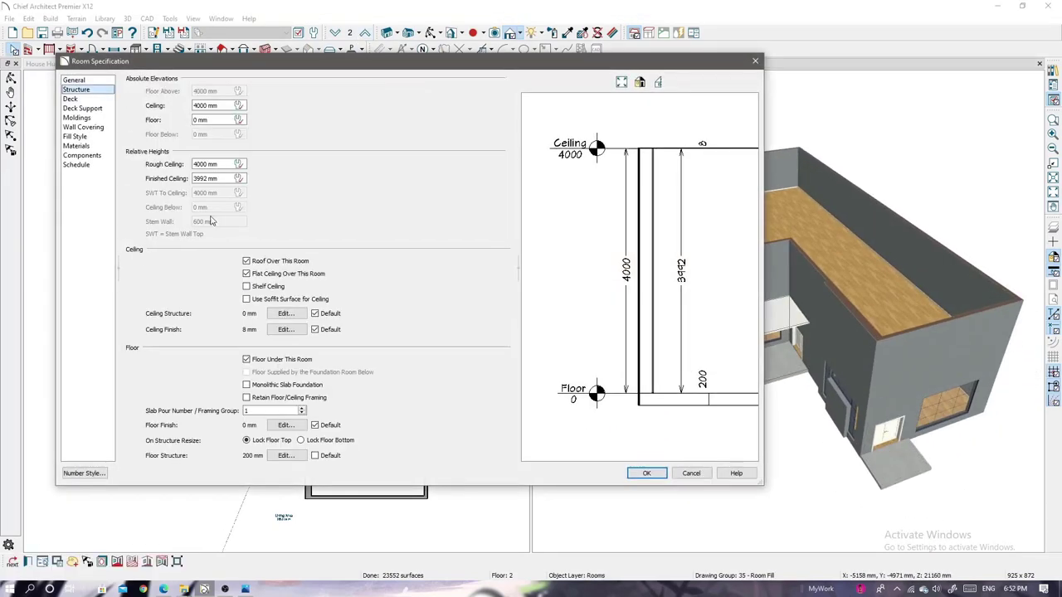
left_click(646, 473)
mouse_move(245, 589)
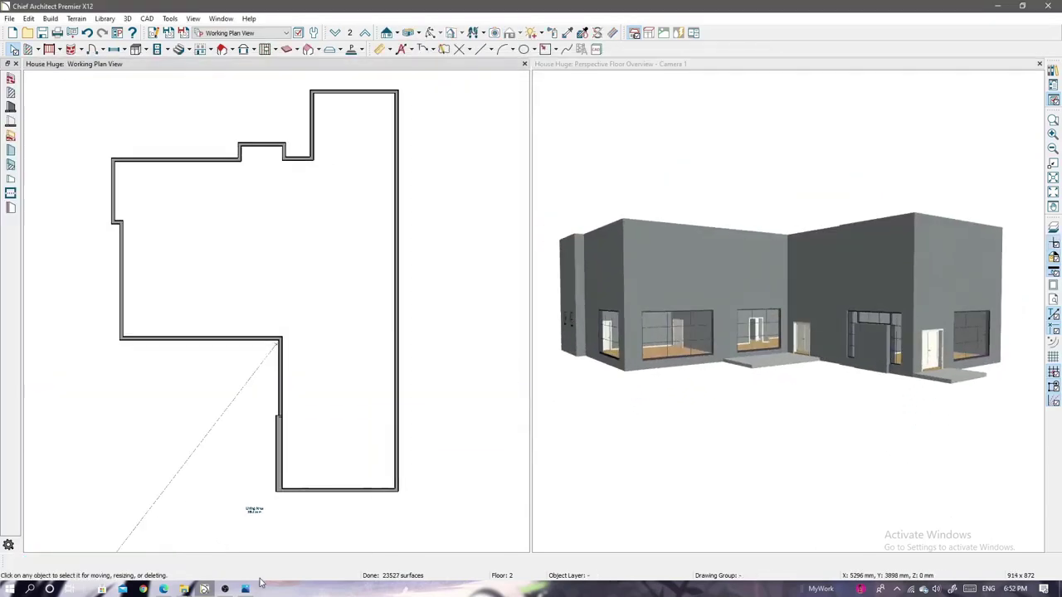
left_click(125, 543)
left_click_drag(648, 297, 384, 325)
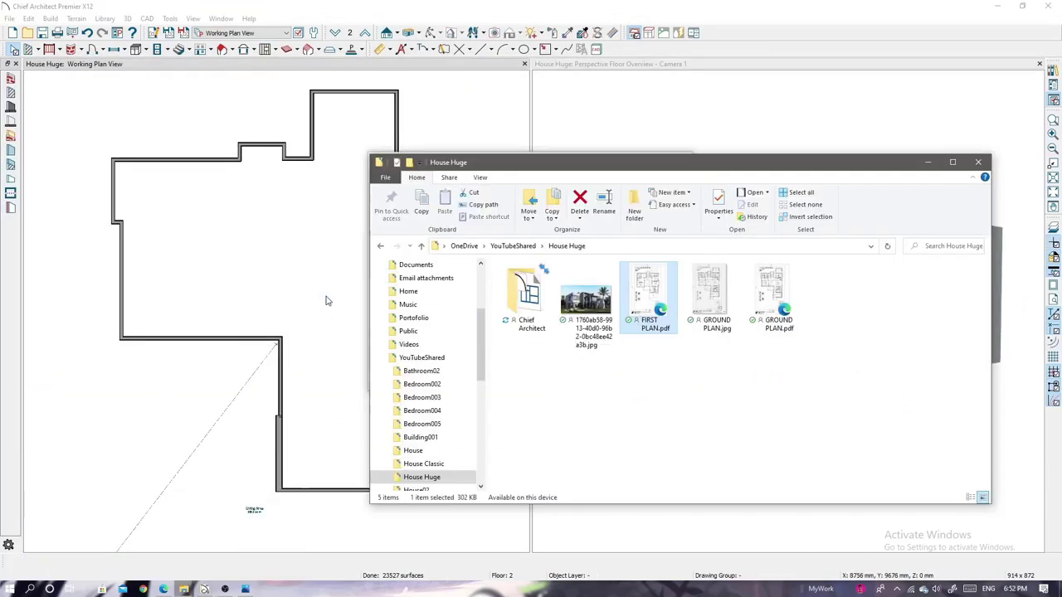
- Import FIRST PLAN.pdf onto floor 2 and shift it left toward the walls
left_click(572, 374)
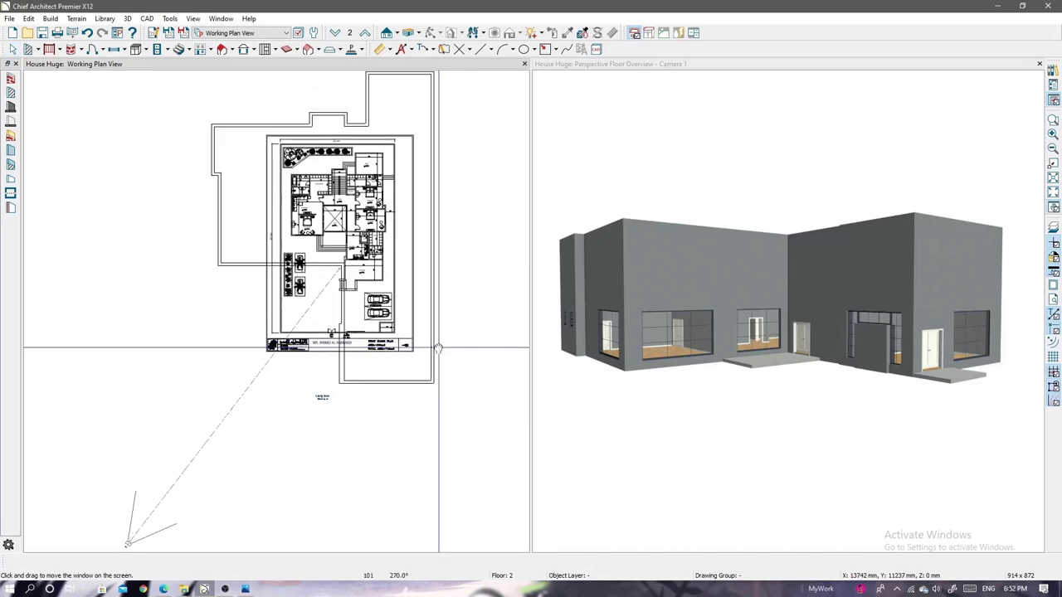
left_click_drag(312, 193, 214, 343)
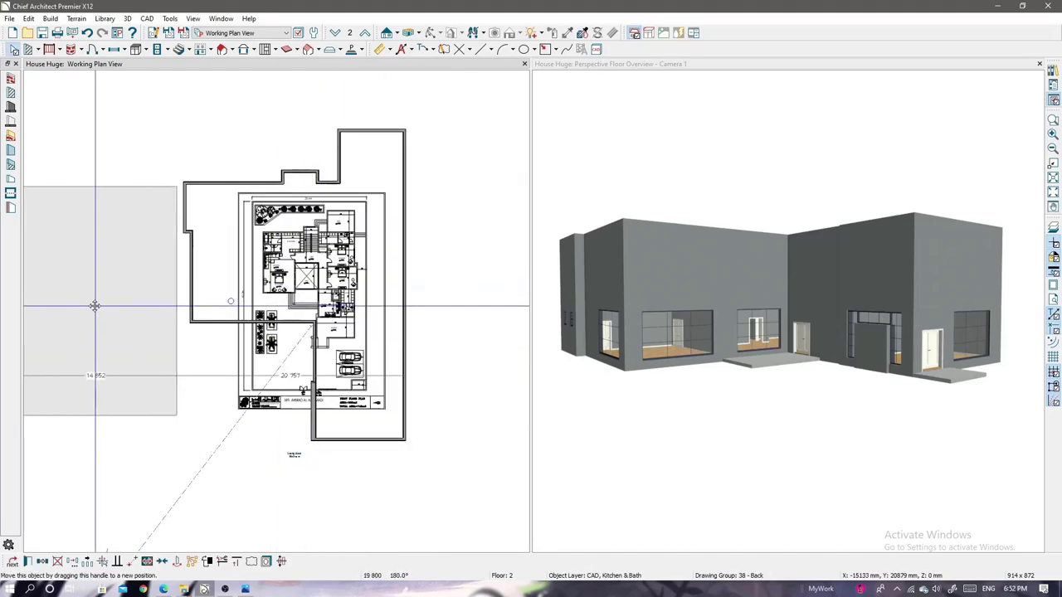
scroll(214, 343, "up", 1)
scroll(216, 315, "up", 1)
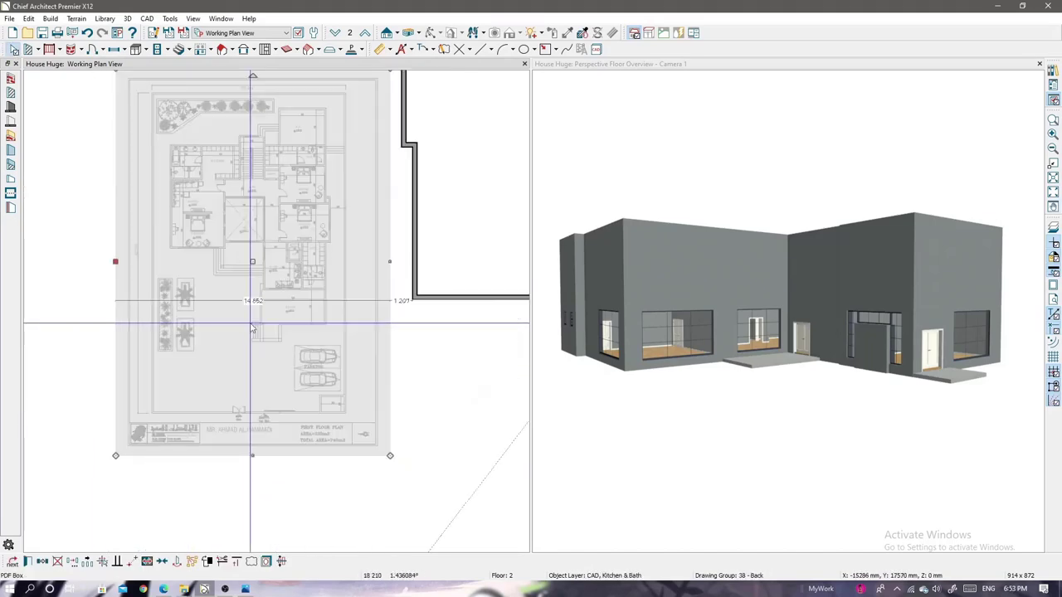
scroll(218, 282, "up", 2)
scroll(240, 270, "up", 1)
scroll(282, 286, "up", 1)
scroll(240, 273, "up", 2)
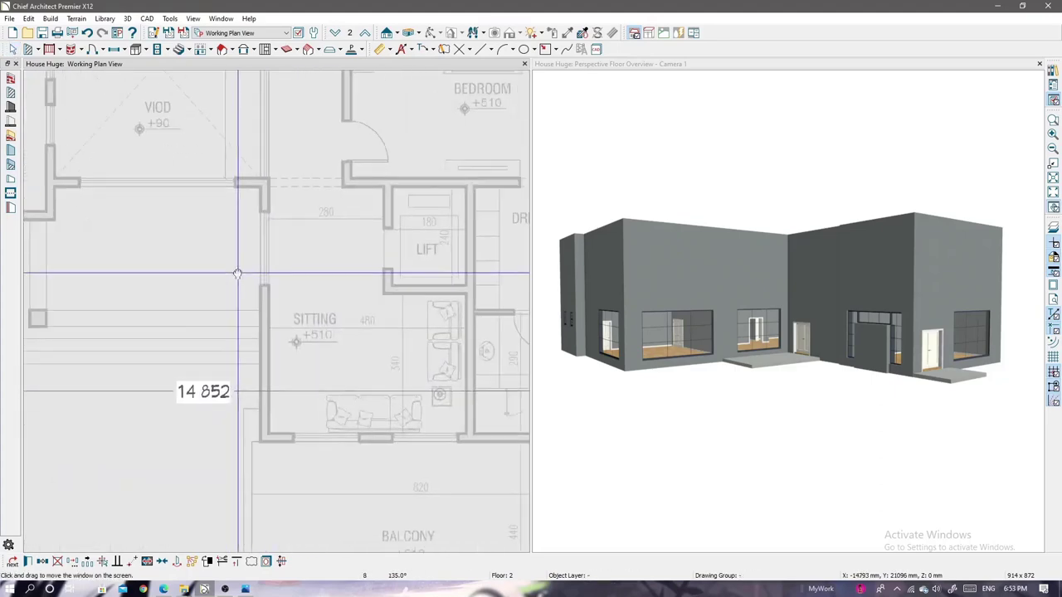
scroll(287, 211, "up", 1)
left_click_drag(287, 211, 324, 429)
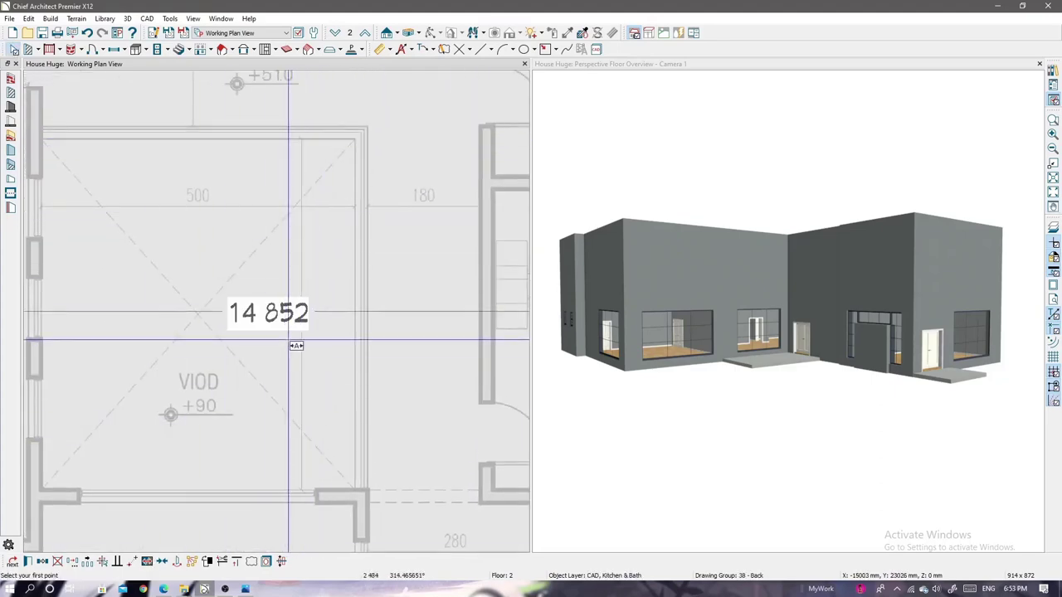
- Rescale the PDF plan using the 14 852 mm dimension as the known length
scroll(296, 345, "down", 3)
scroll(351, 332, "up", 2)
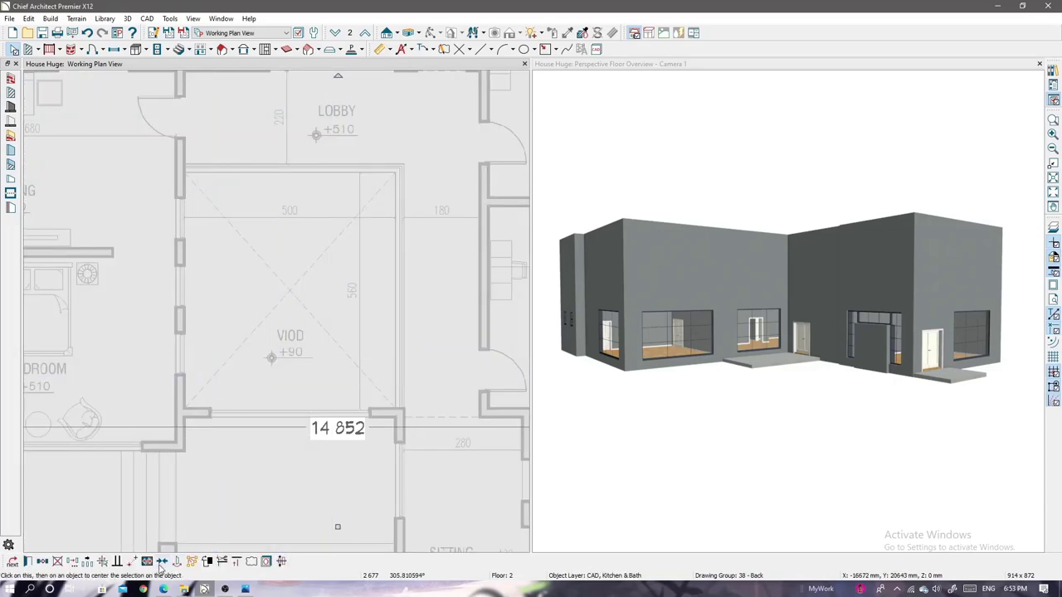
scroll(365, 174, "up", 1)
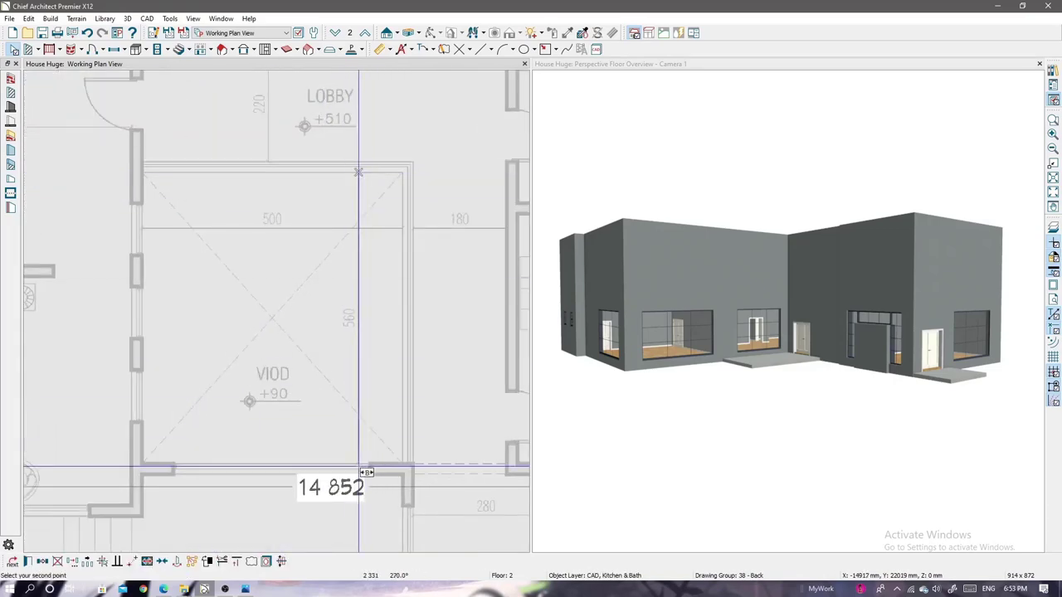
left_click(366, 471)
key("Return")
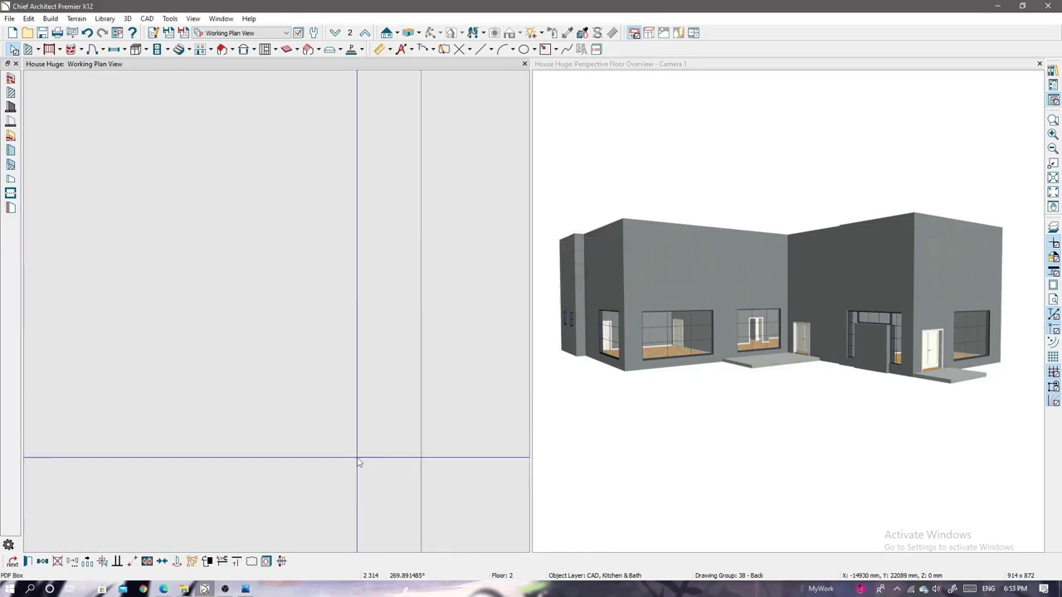
- Verify that the rescaled PDF plan lines up under Floor 2's walls
scroll(324, 310, "down", 2)
scroll(196, 290, "down", 2)
scroll(195, 290, "up", 1)
scroll(318, 348, "up", 2)
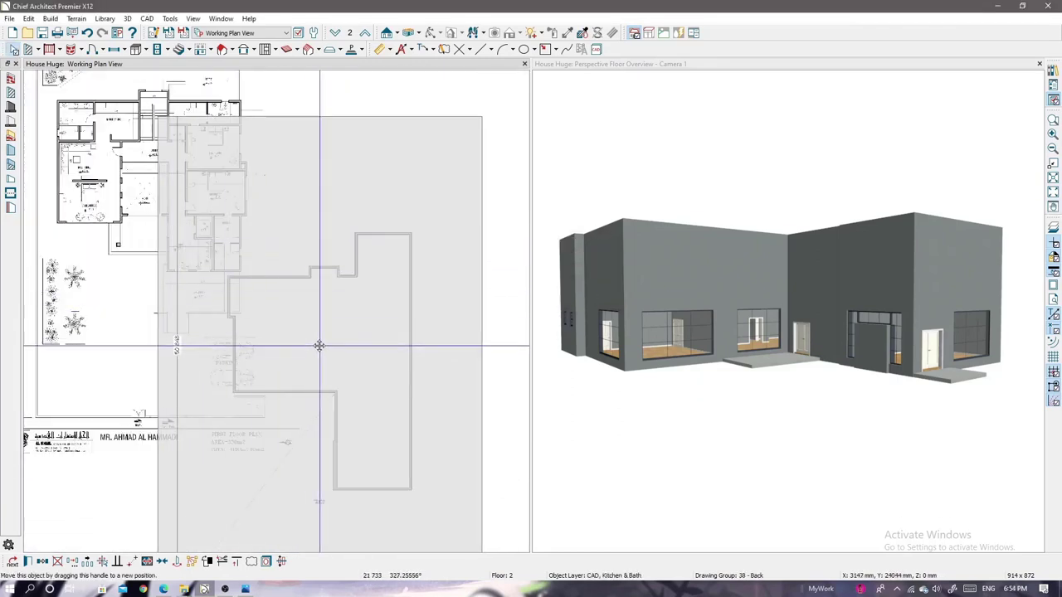
scroll(344, 355, "up", 2)
scroll(324, 353, "down", 2)
key("Up")
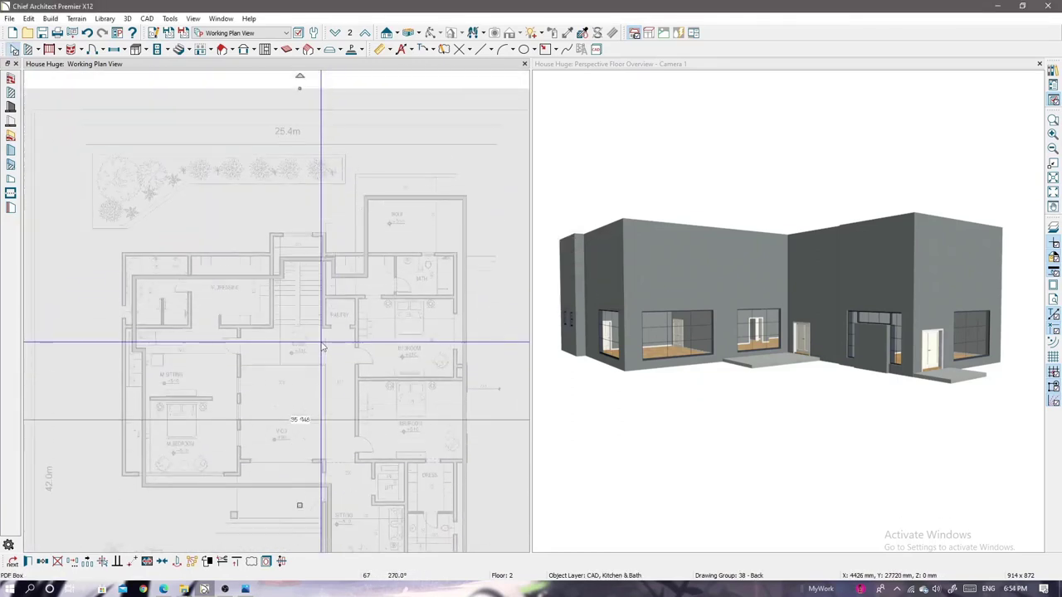
key("Up")
key("Up")
key("Down")
key("Down")
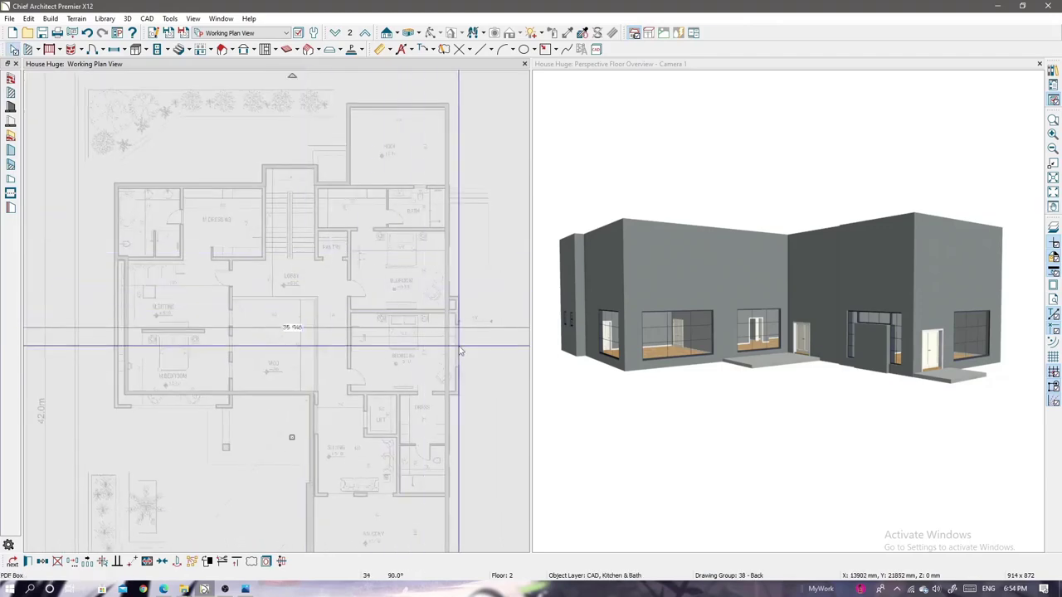
scroll(486, 369, "up", 3)
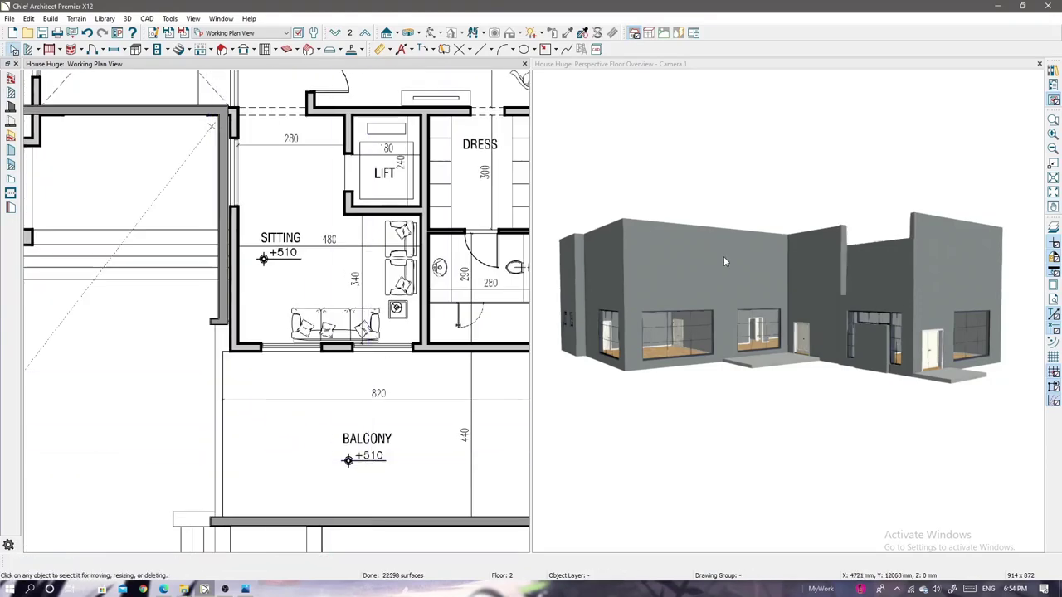
- Extend the wall beside the Sitting room down to the balcony edge
left_click(214, 328)
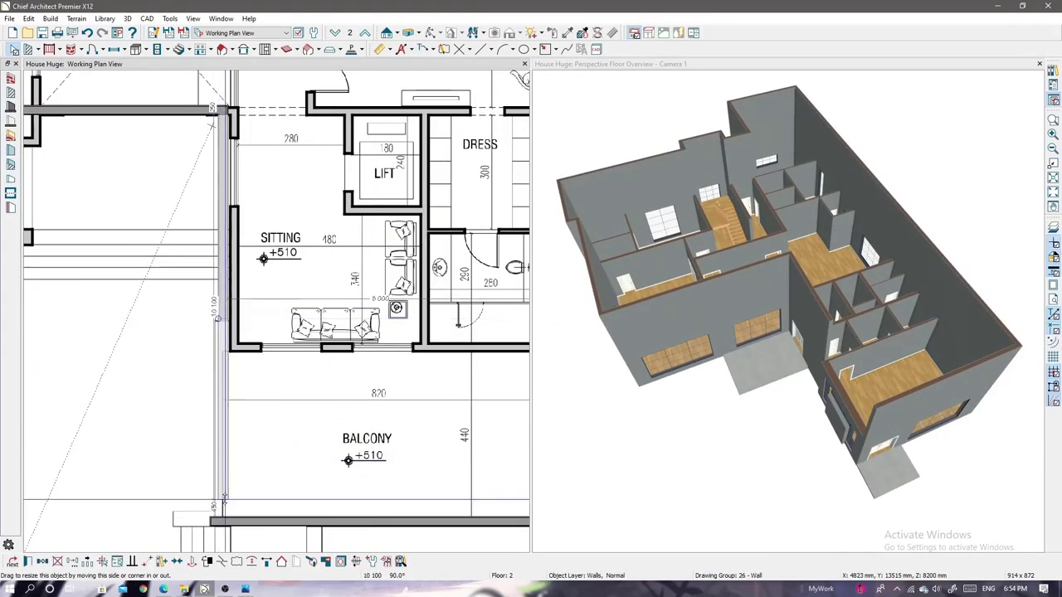
mouse_move(214, 504)
left_mouse_down()
mouse_move(211, 525)
mouse_move(229, 391)
left_mouse_up()
scroll(382, 428, "down", 1)
scroll(229, 391, "up", 2)
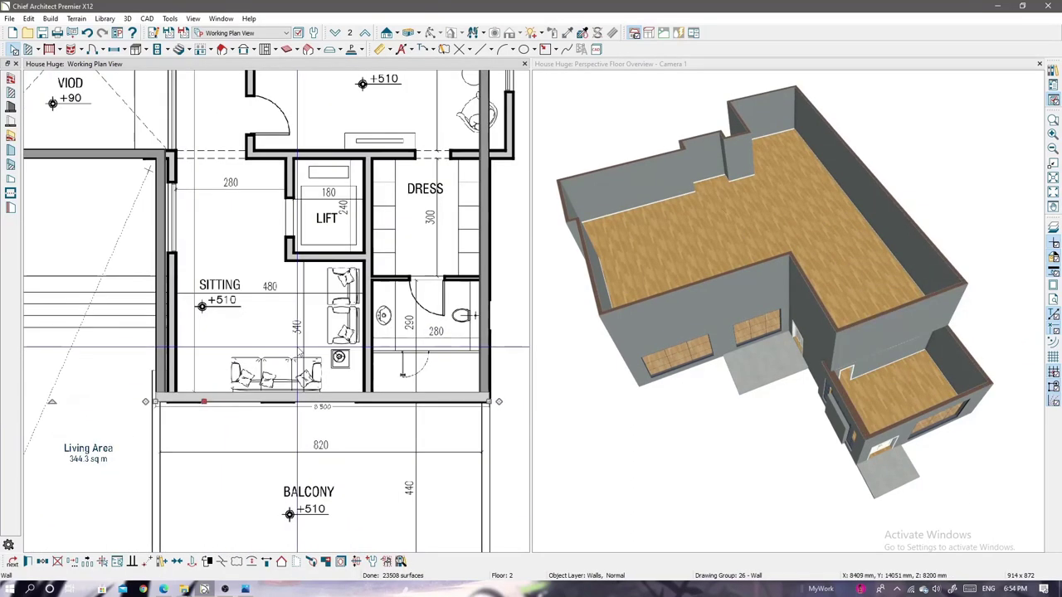
- Draw interior walls beside the LIFT and along the Bedroom/Sitting boundary
left_click(26, 50)
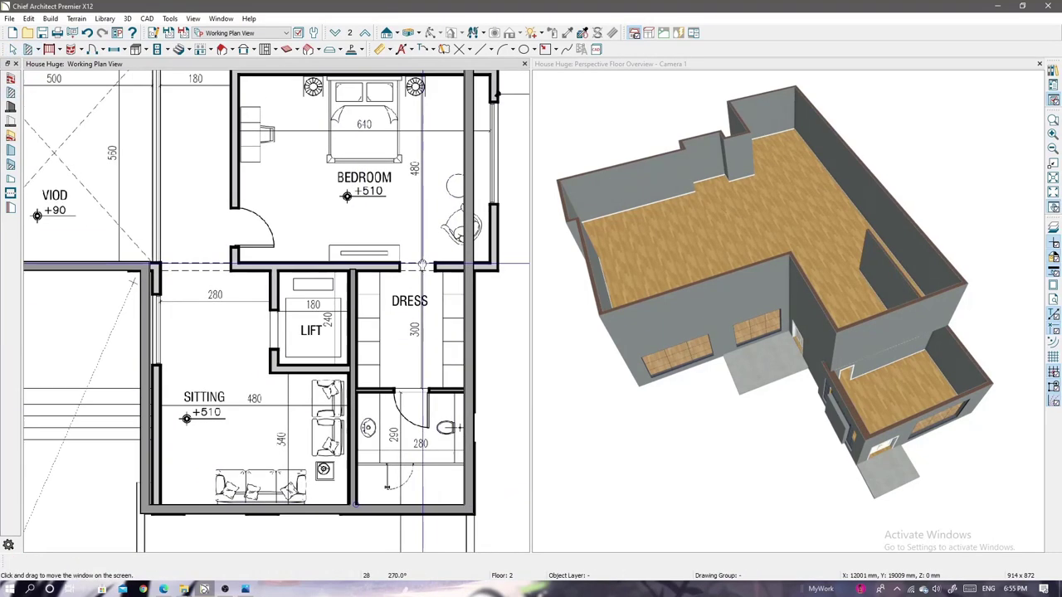
middle_click_drag(403, 471, 359, 508)
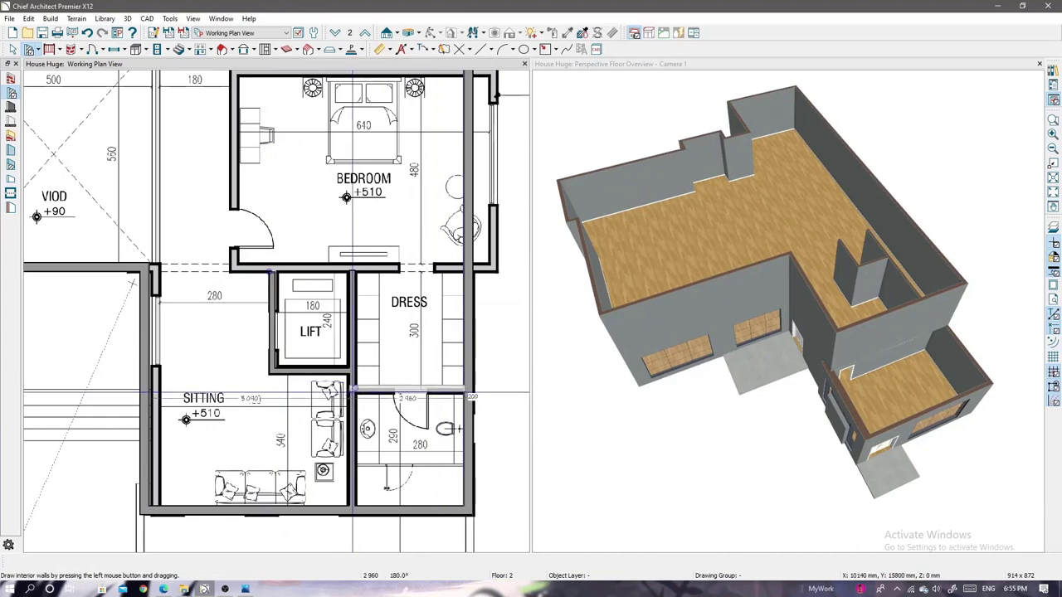
middle_click_drag(385, 487, 394, 526)
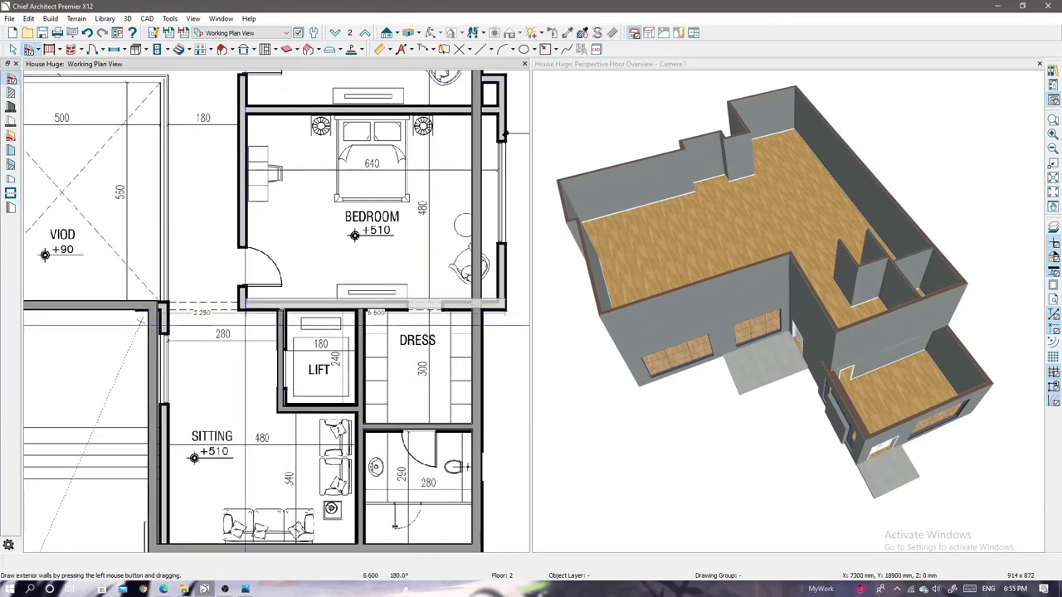
scroll(205, 322, "up", 3)
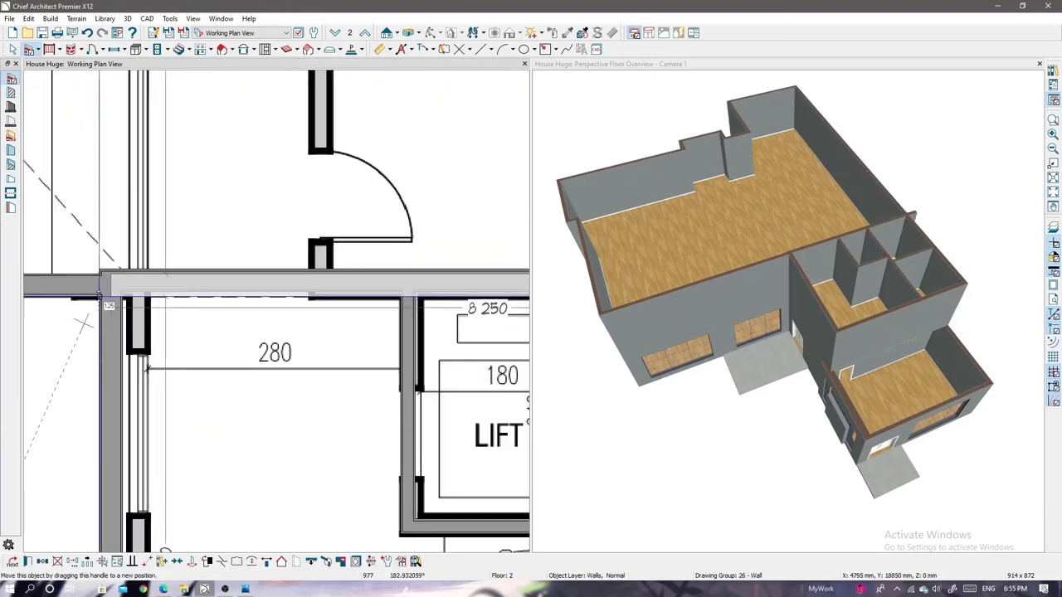
scroll(249, 386, "down", 2)
scroll(249, 386, "down", 3)
scroll(453, 421, "up", 1)
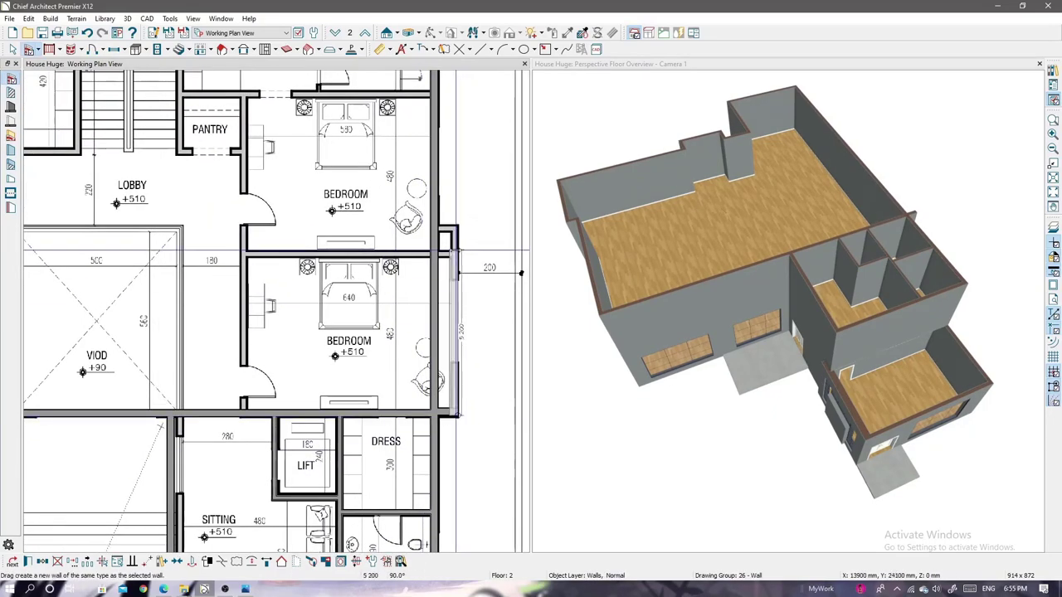
scroll(460, 229, "up", 4)
scroll(398, 332, "down", 3)
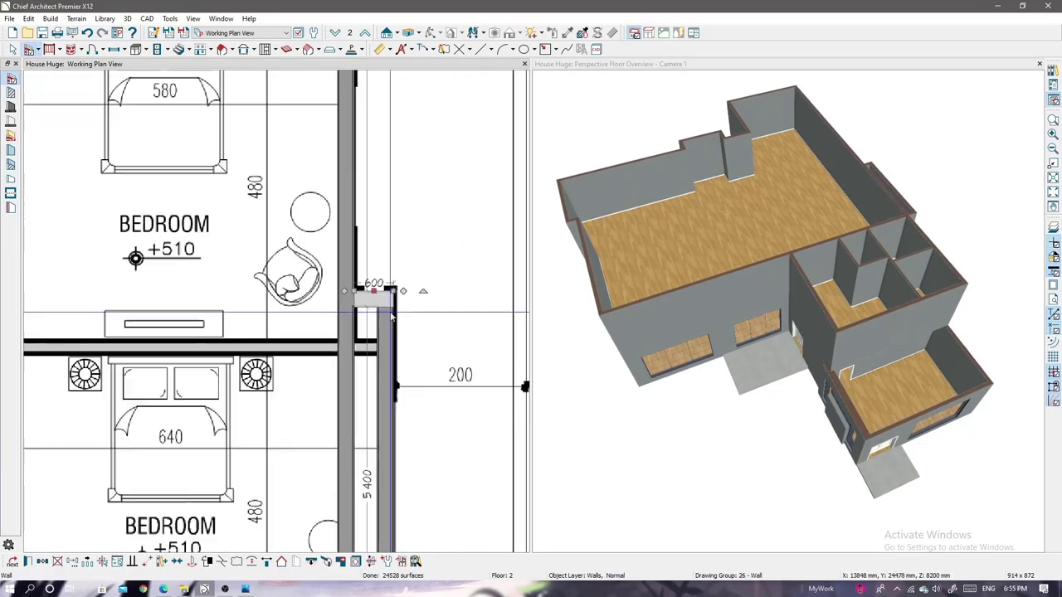
scroll(435, 390, "down", 2)
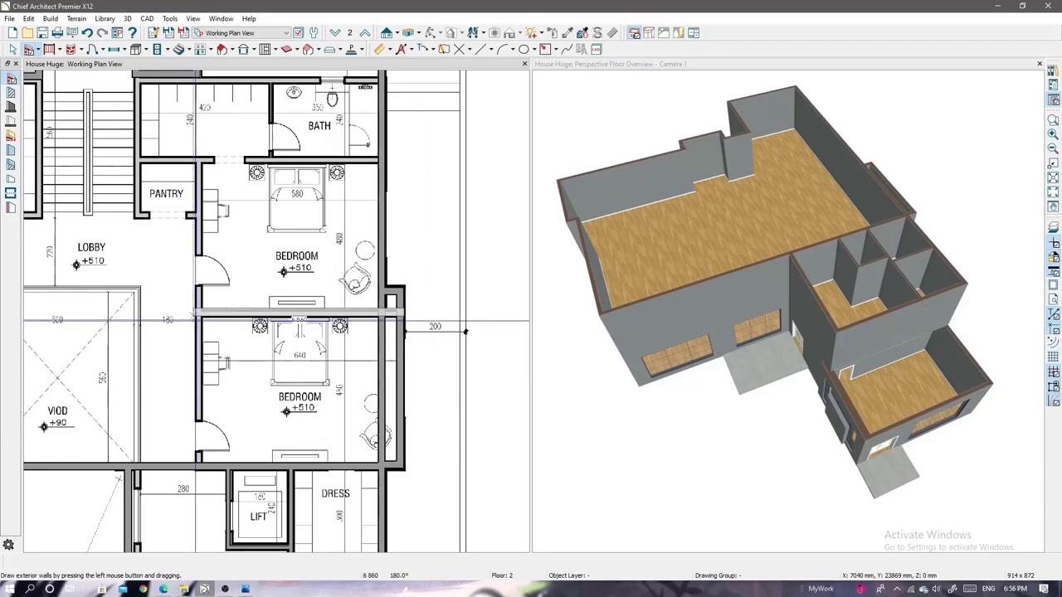
scroll(387, 344, "up", 2)
- Draw a wall along the lower bedroom's right side, between the roof and bath
left_click(385, 347)
middle_click_drag(386, 307, 381, 229)
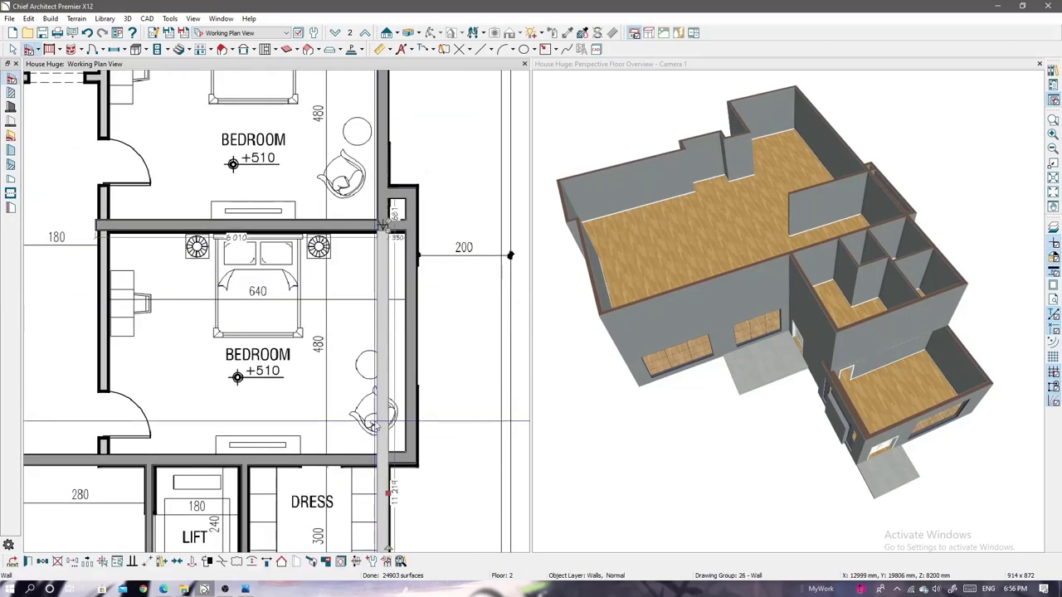
left_click(383, 458)
middle_click_drag(383, 458, 383, 437)
scroll(365, 414, "up", 3)
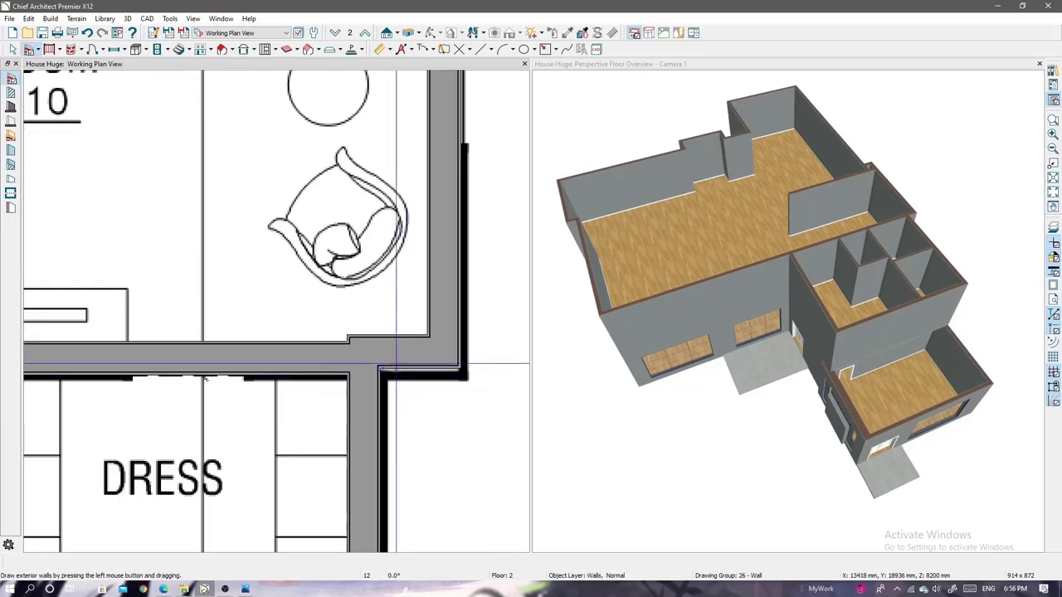
scroll(314, 370, "up", 2)
scroll(313, 372, "down", 3)
scroll(314, 371, "down", 2)
scroll(221, 352, "up", 3)
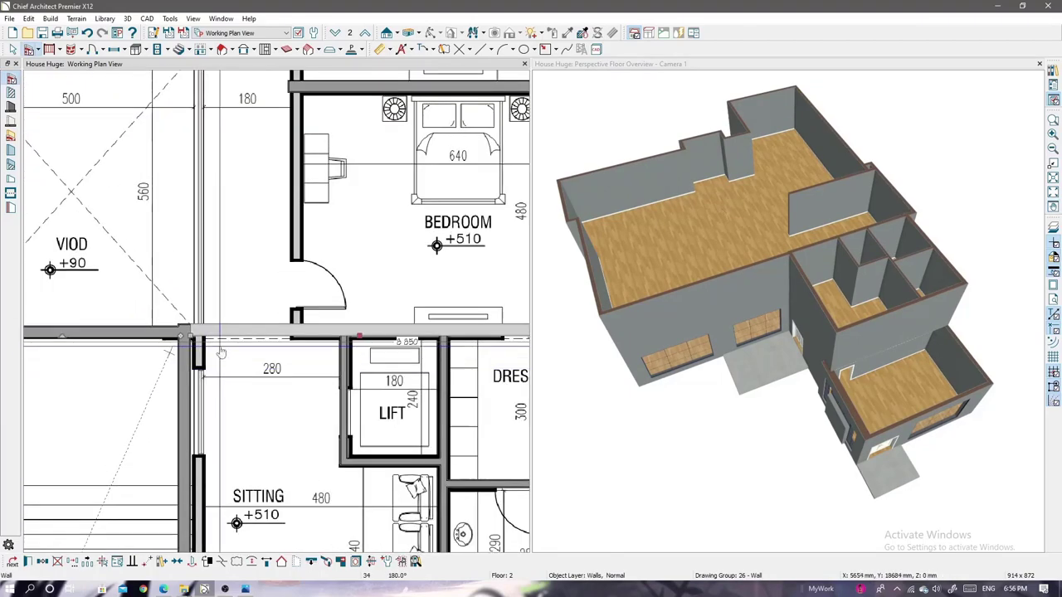
scroll(358, 342, "down", 3)
scroll(352, 320, "up", 2)
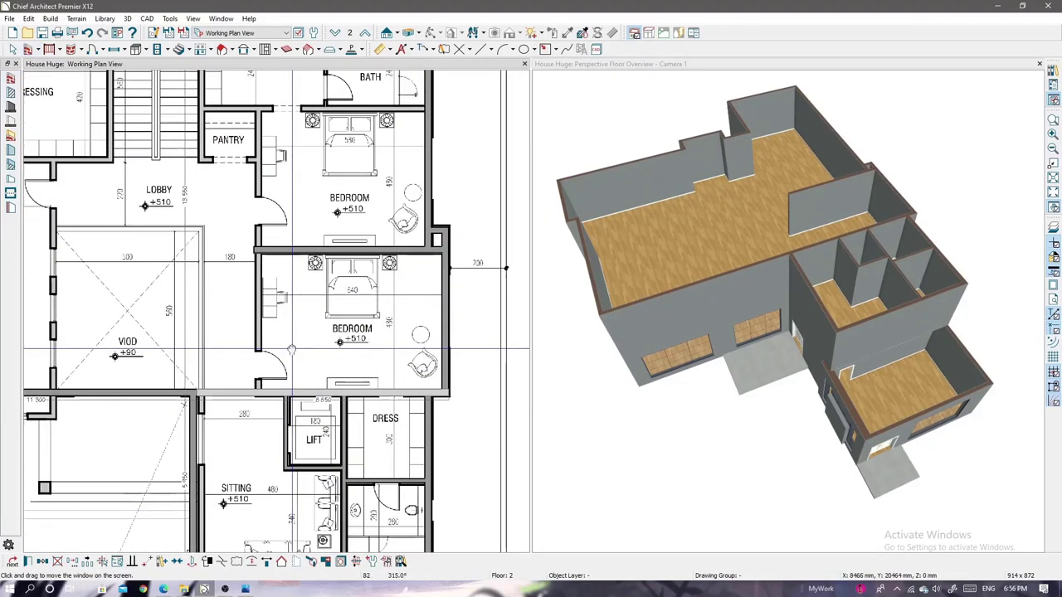
scroll(348, 296, "up", 2)
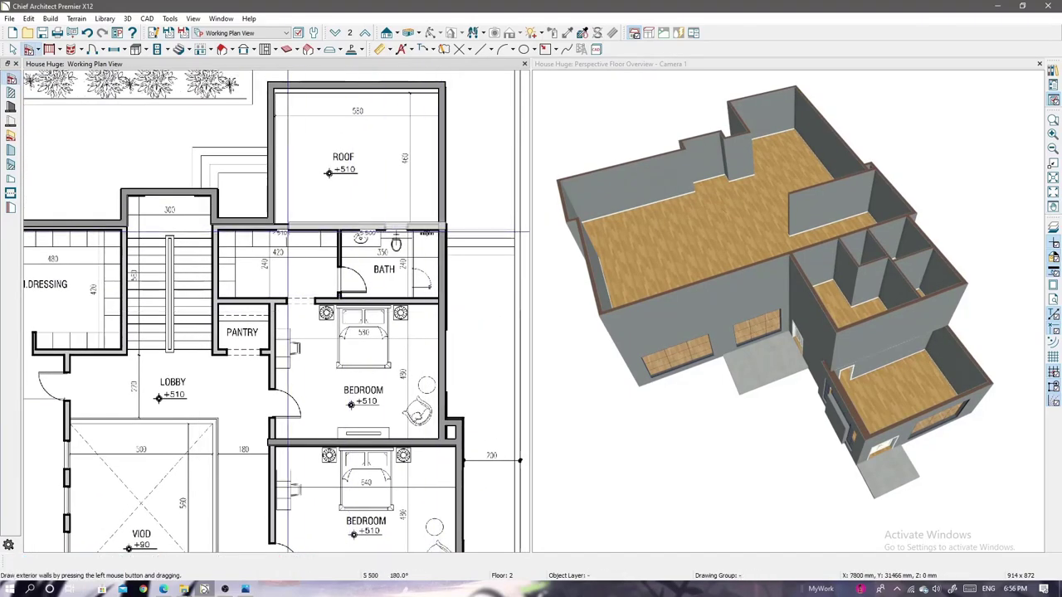
key("Escape")
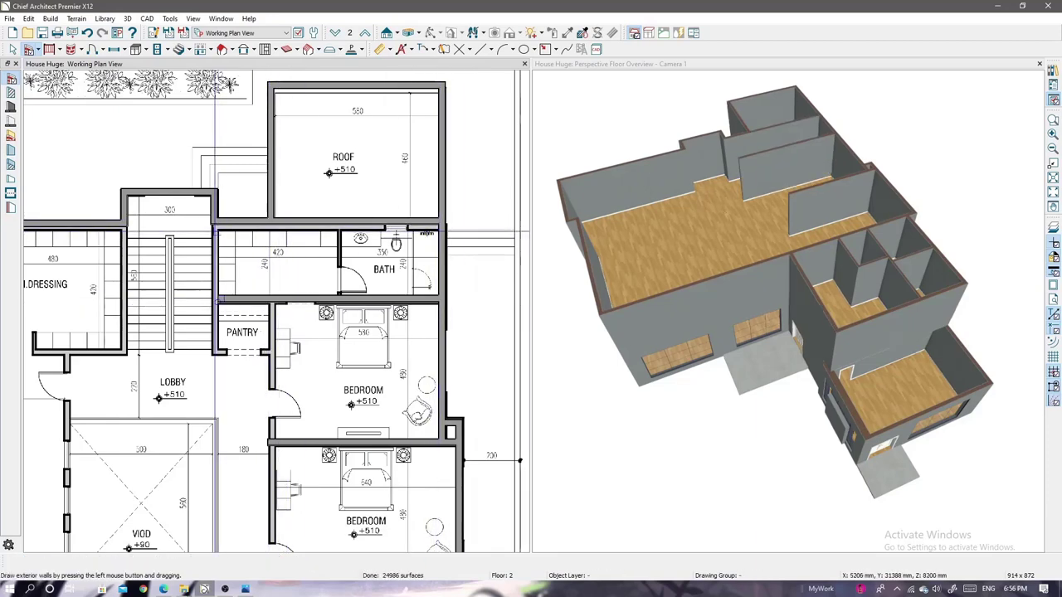
middle_click_drag(214, 223, 355, 220)
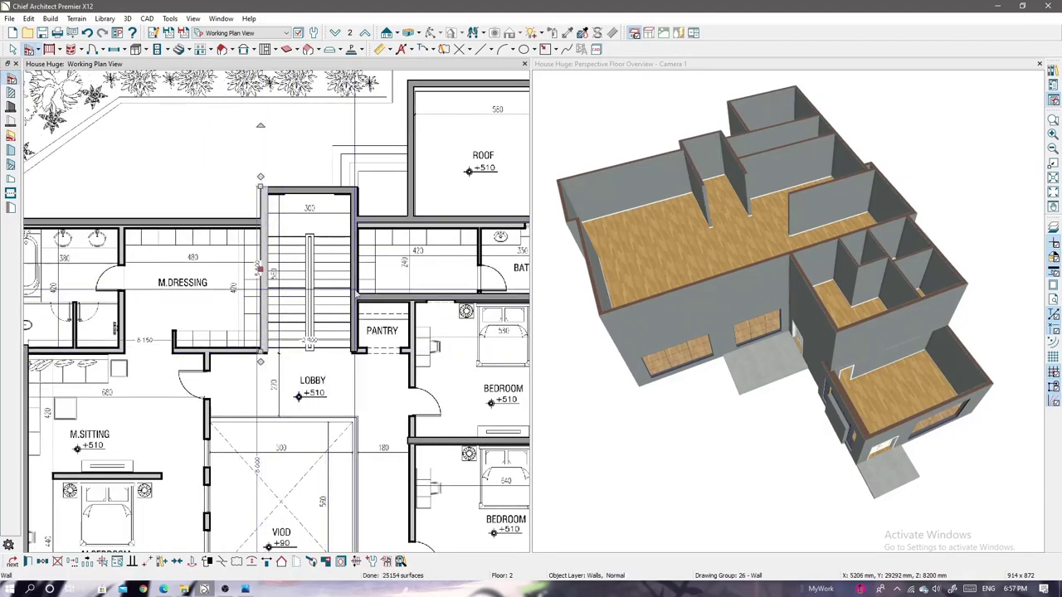
- Draw a wall along the balcony's edge and adjust its wall settings
scroll(709, 242, "up", 5)
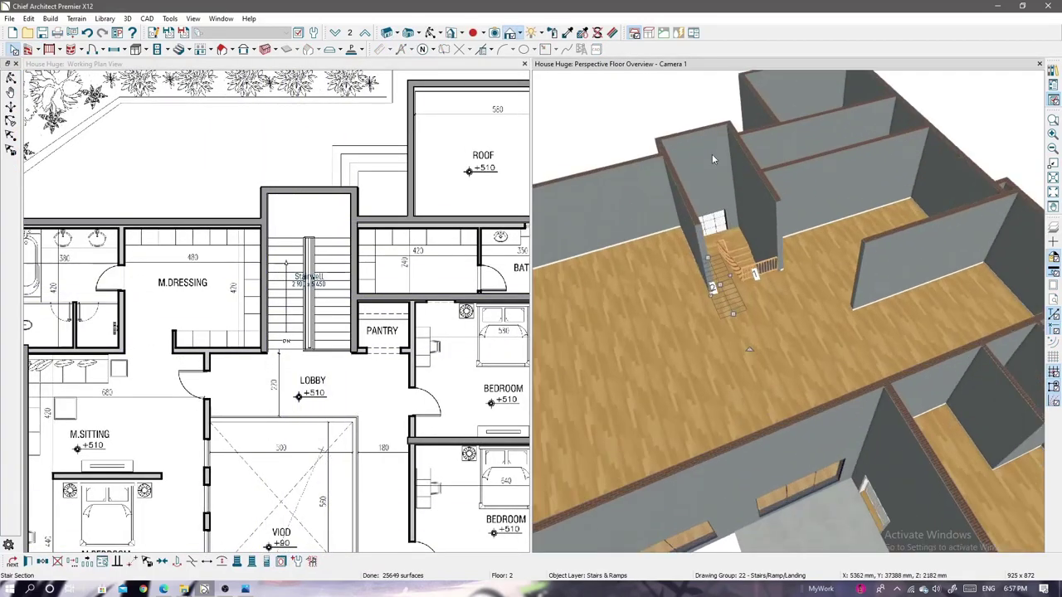
scroll(711, 154, "up", 3)
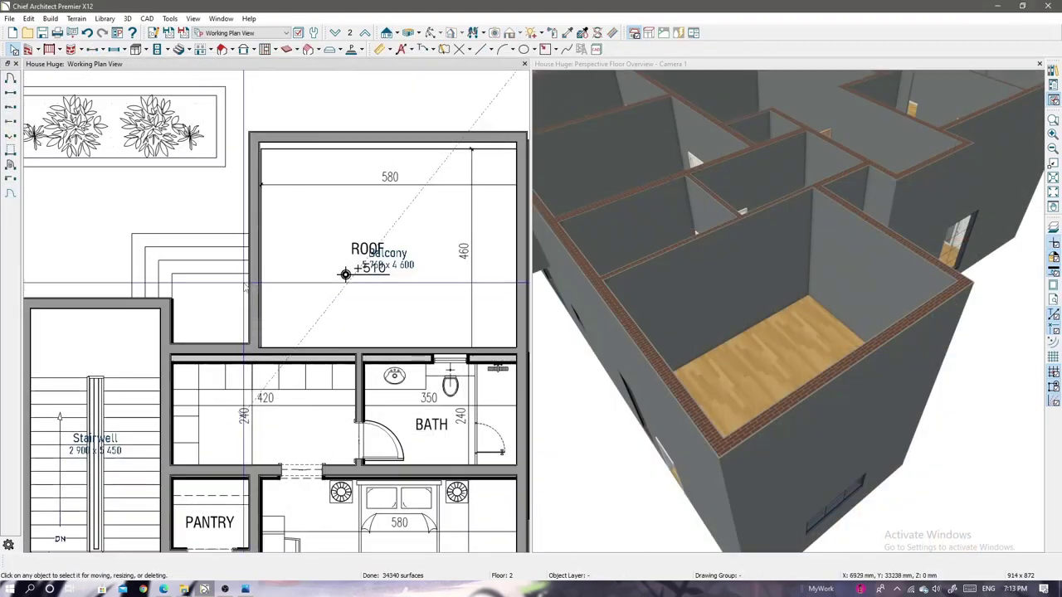
left_click_drag(475, 348, 474, 373)
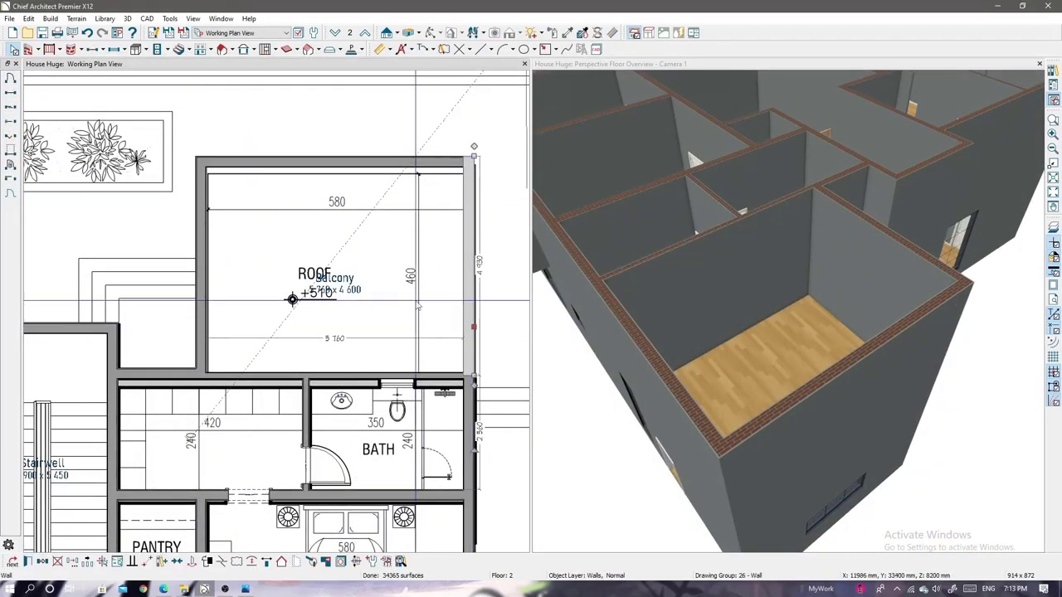
double_click(474, 365)
left_click(59, 157)
left_click(672, 500)
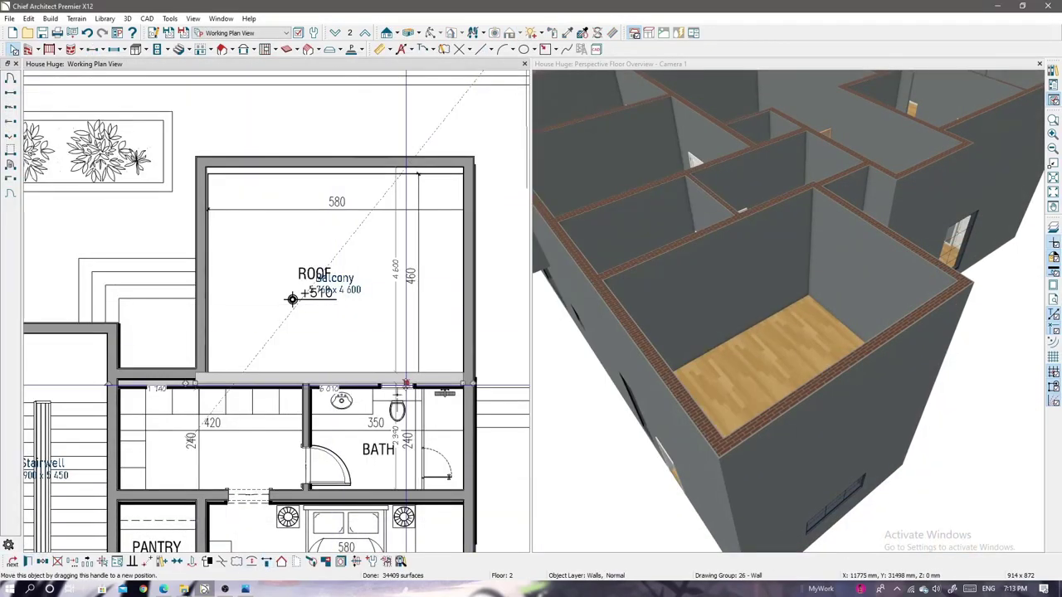
- Turn the balcony's right and top walls into railings
left_click(200, 369)
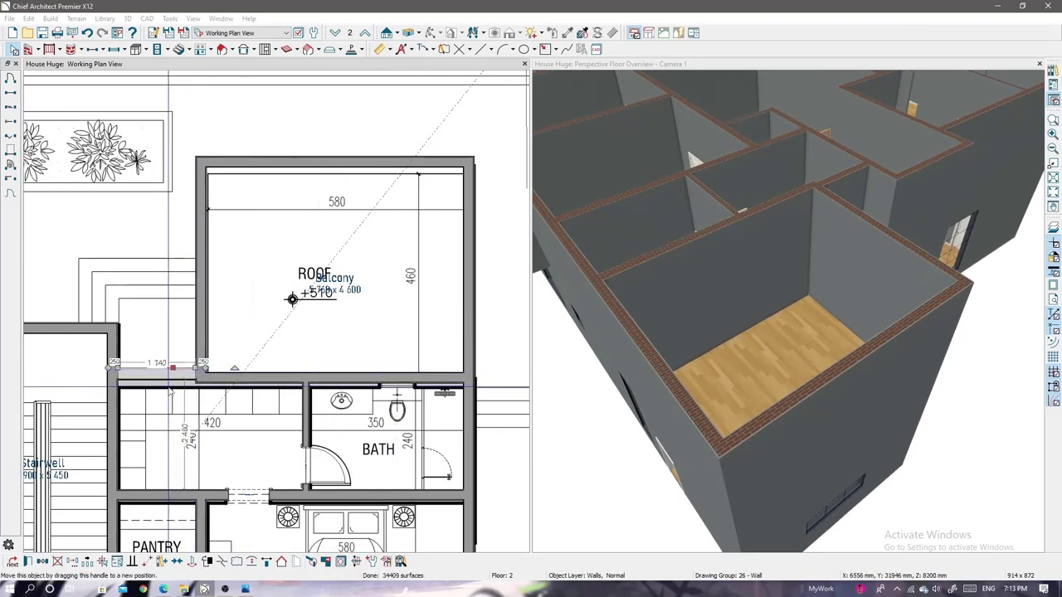
scroll(199, 378, "up", 1)
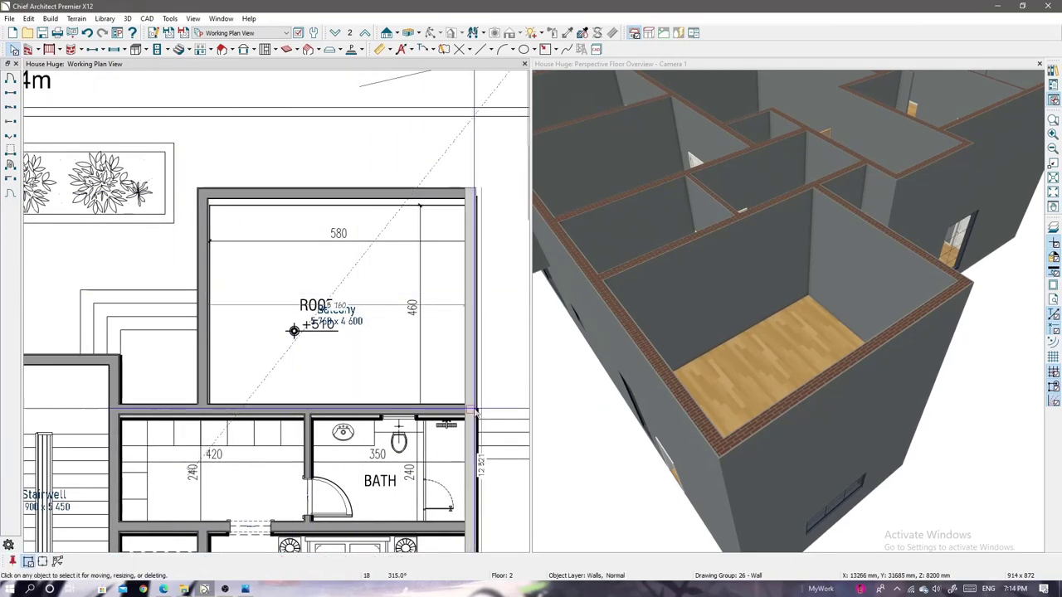
left_click(469, 379)
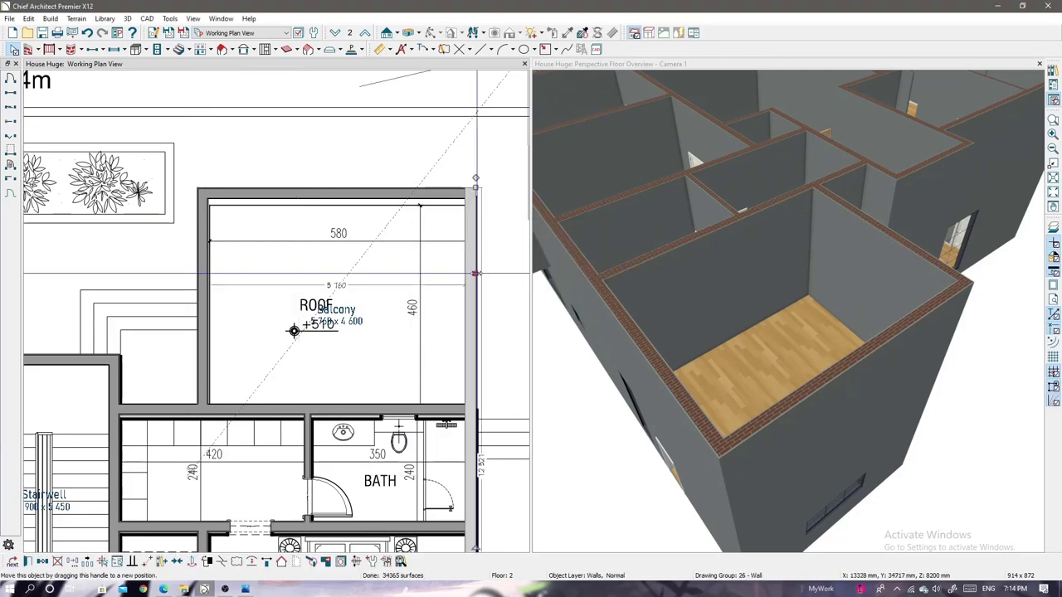
double_click(468, 379)
left_click(673, 500)
left_click(373, 193)
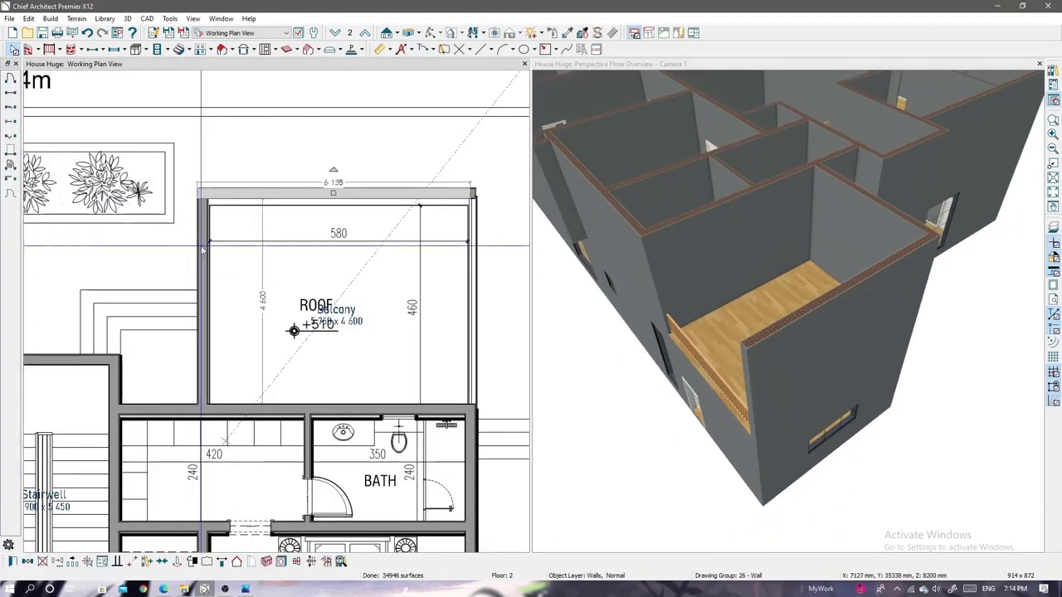
left_click(13, 561)
left_click(673, 500)
- Change the balcony railings to the Solid rail style
scroll(330, 148, "down", 2)
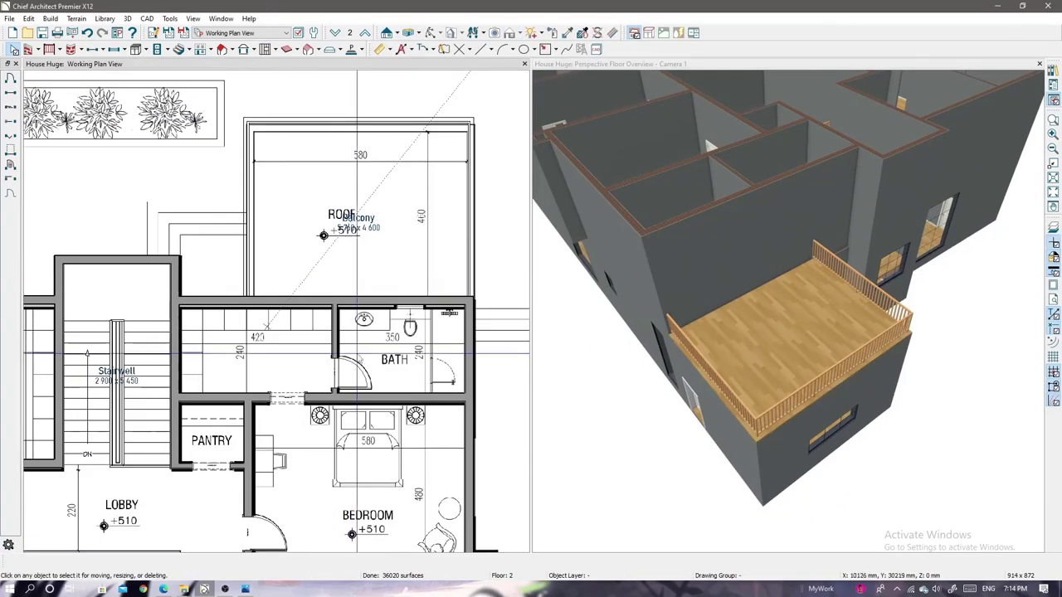
left_click(13, 562)
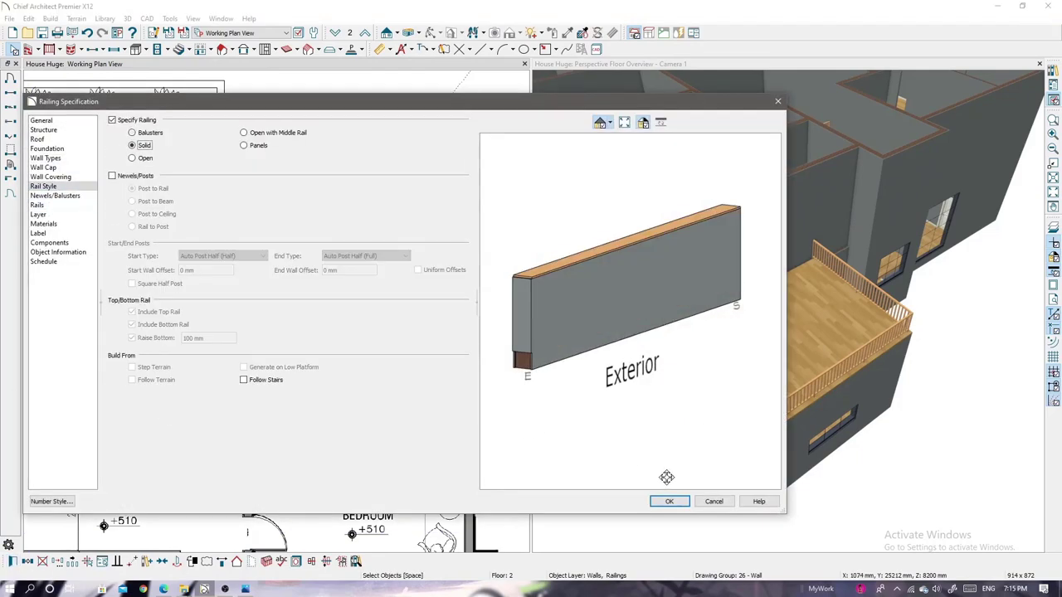
left_click(672, 500)
scroll(372, 267, "down", 1)
- Check a Floor 1 door's size, then select the master bath door for a 700 width
scroll(363, 252, "up", 2)
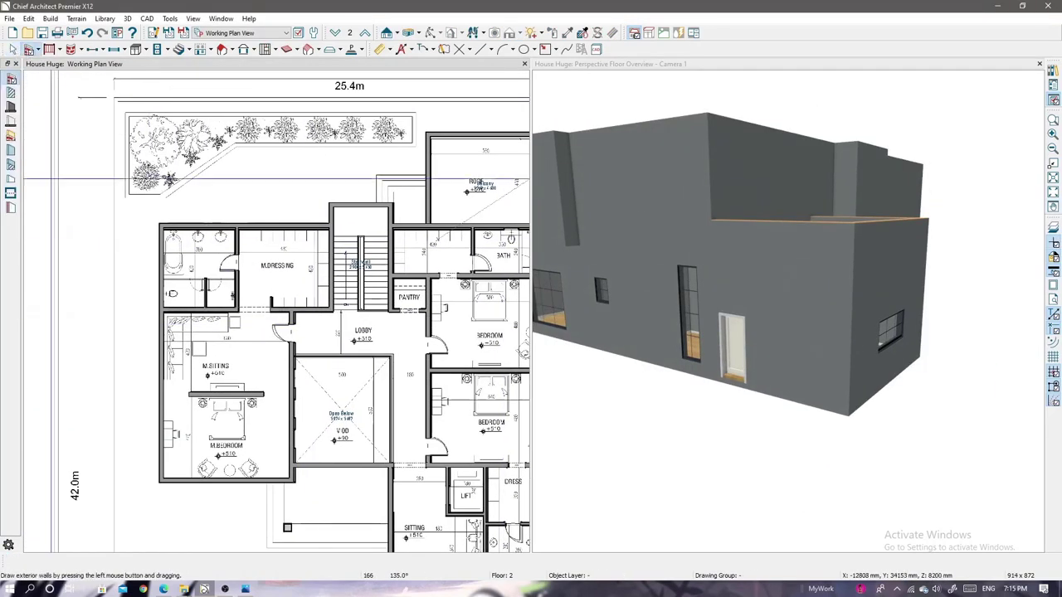
scroll(374, 282, "up", 3)
middle_click_drag(213, 335, 324, 311)
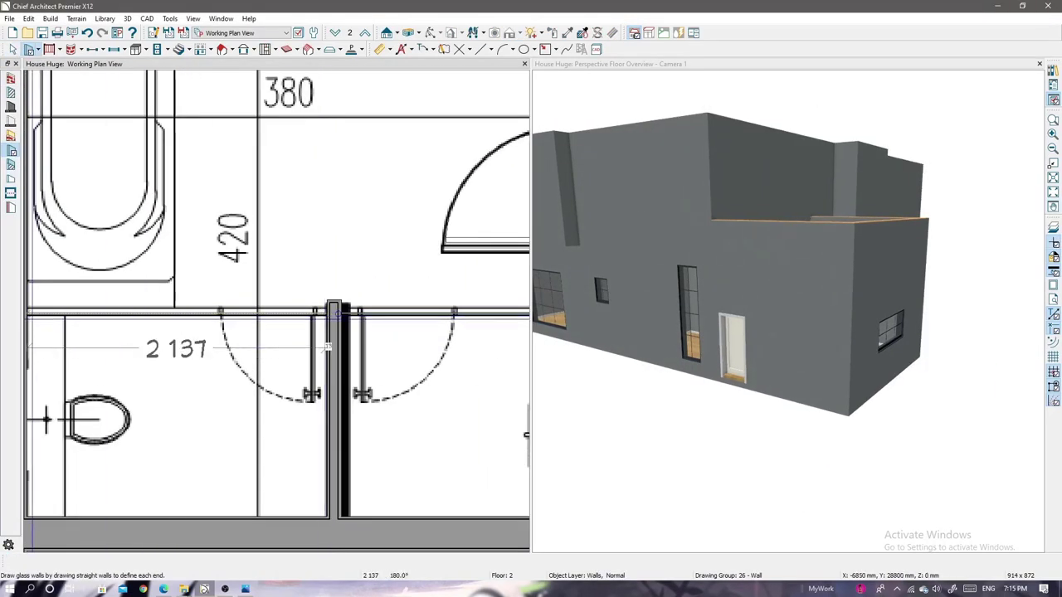
scroll(329, 347, "down", 3)
left_click(334, 32)
left_click(139, 379)
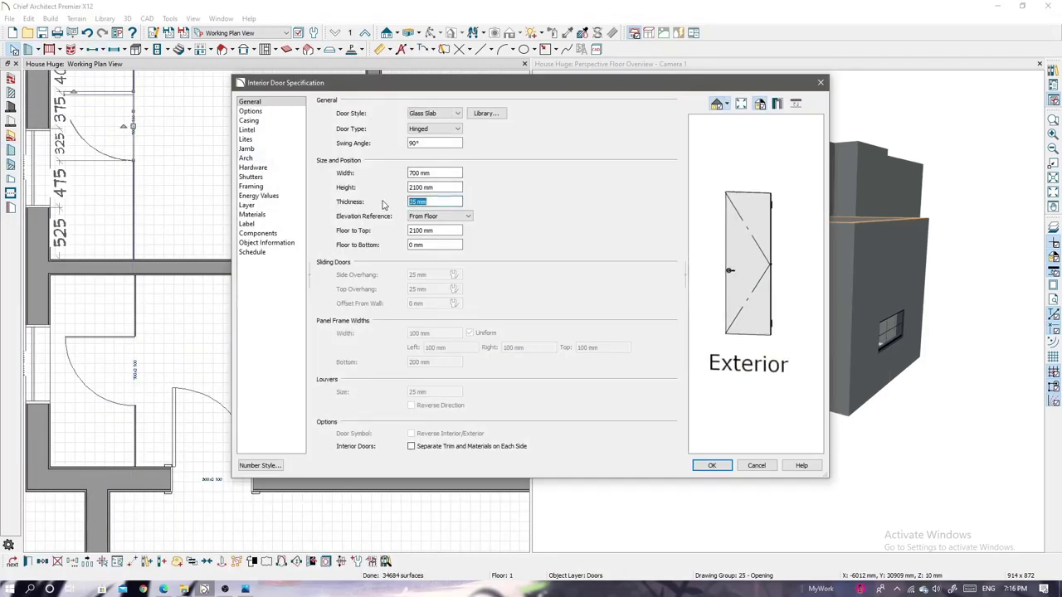
double_click(136, 218)
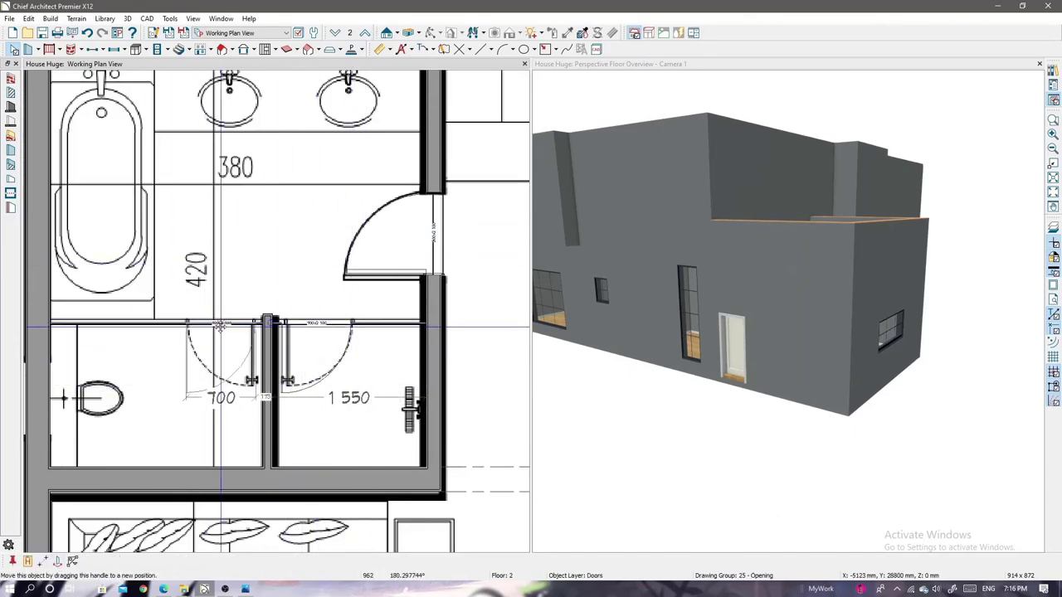
left_click(189, 386)
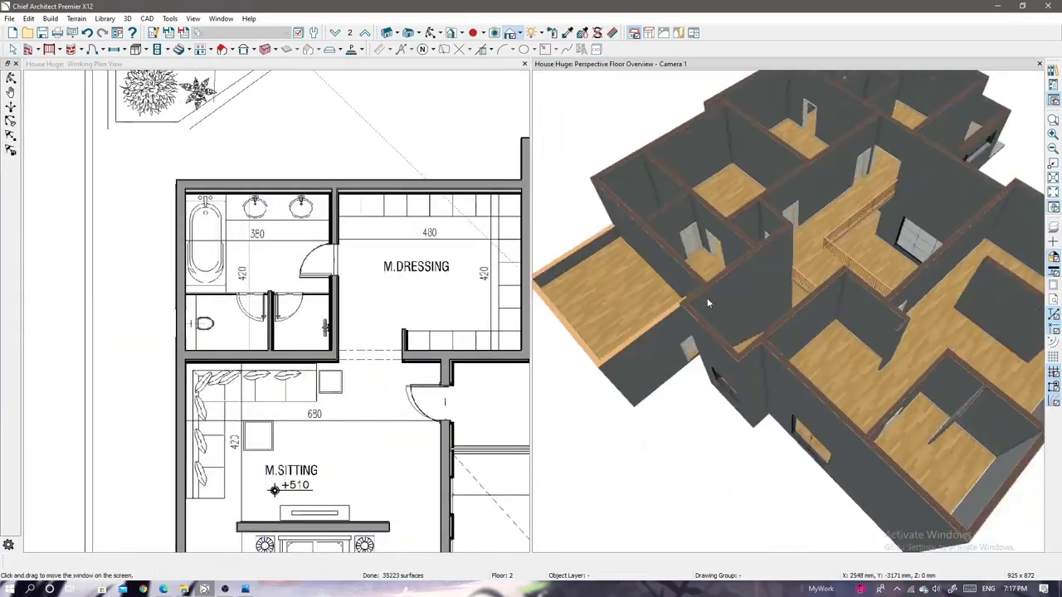
- Raise a selected upper-floor exterior window by changing its floor-to-top value
left_click_drag(707, 298, 877, 382)
scroll(282, 311, "up", 3)
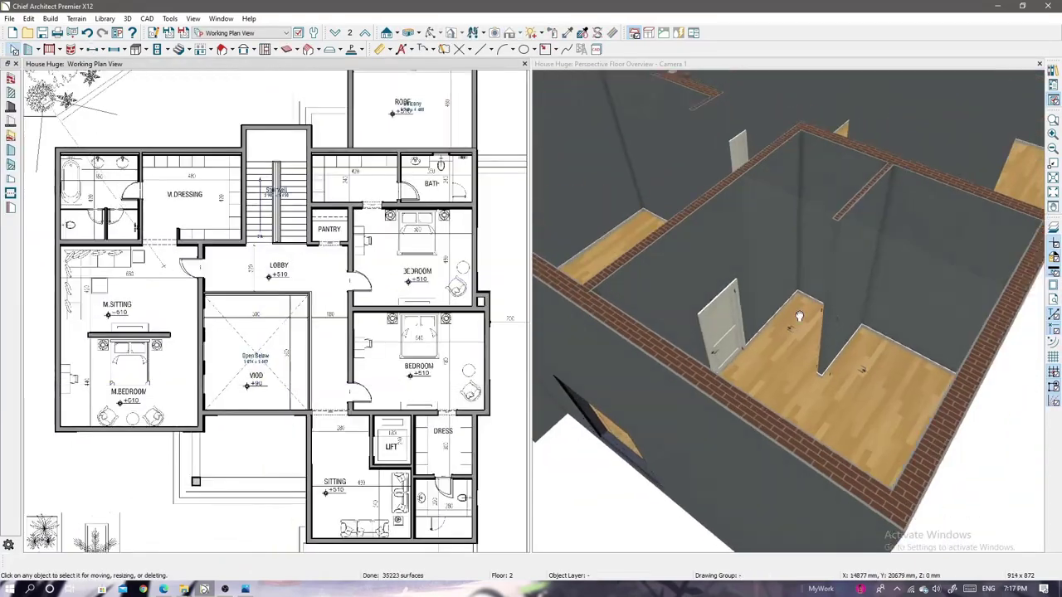
scroll(799, 307, "down", 5)
scroll(257, 313, "up", 3)
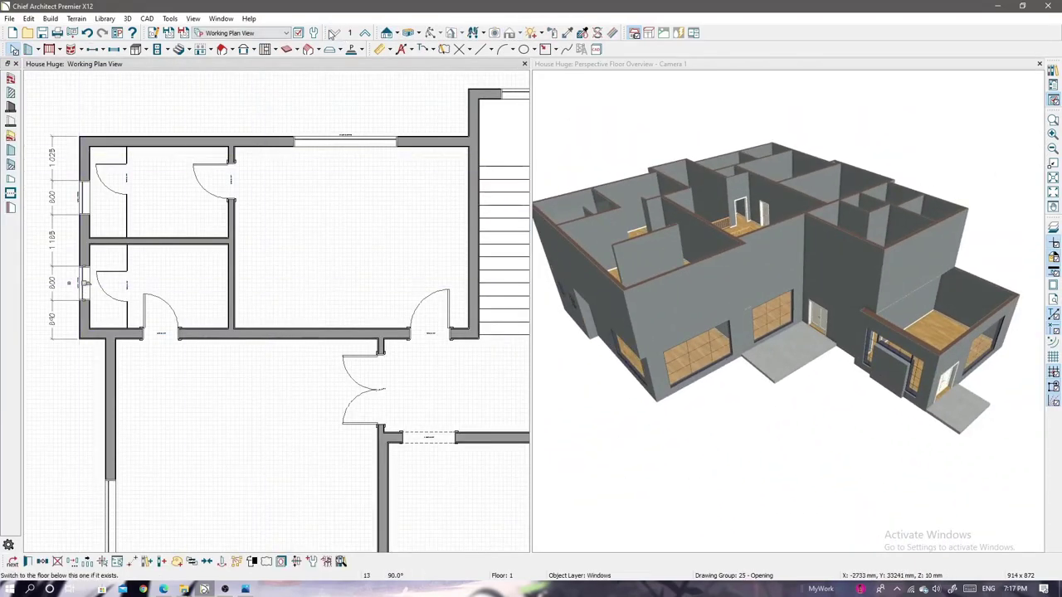
left_click_drag(663, 216, 705, 265)
left_click(704, 264)
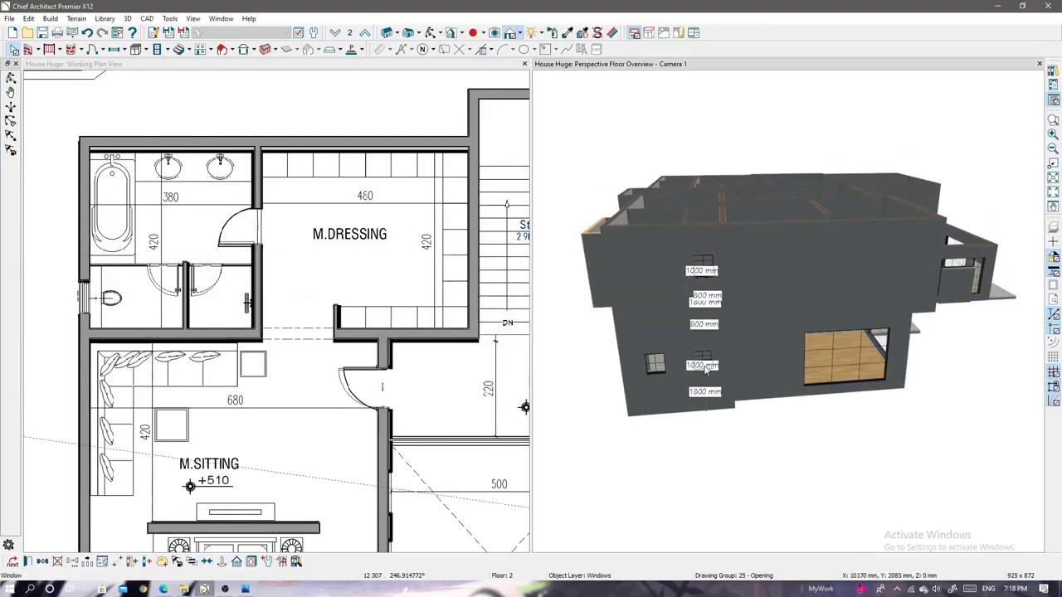
scroll(124, 253, "up", 5)
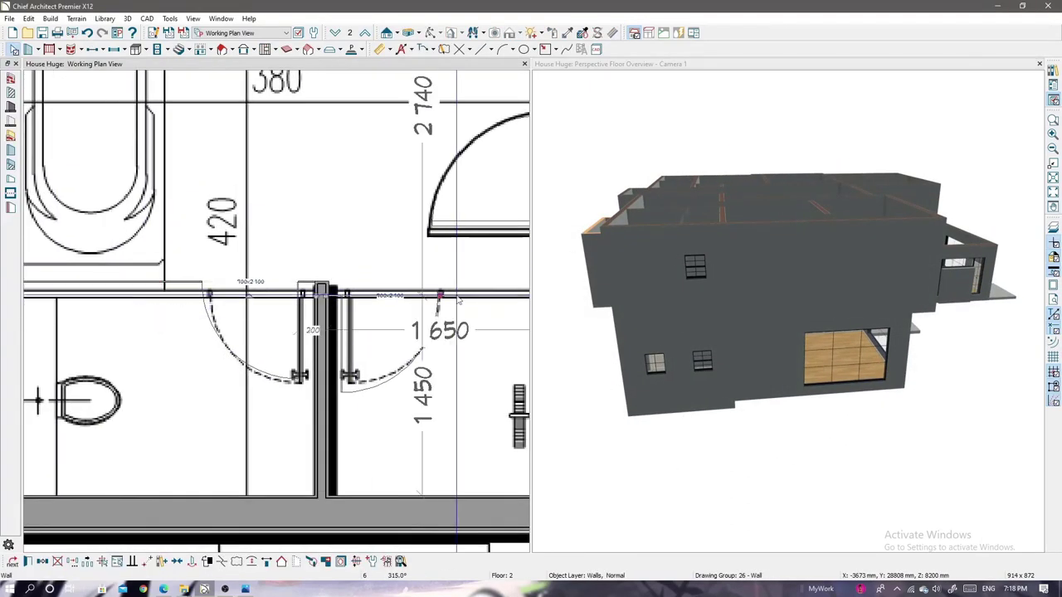
scroll(458, 301, "down", 2)
scroll(374, 207, "down", 1)
scroll(316, 141, "down", 3)
scroll(315, 141, "down", 2)
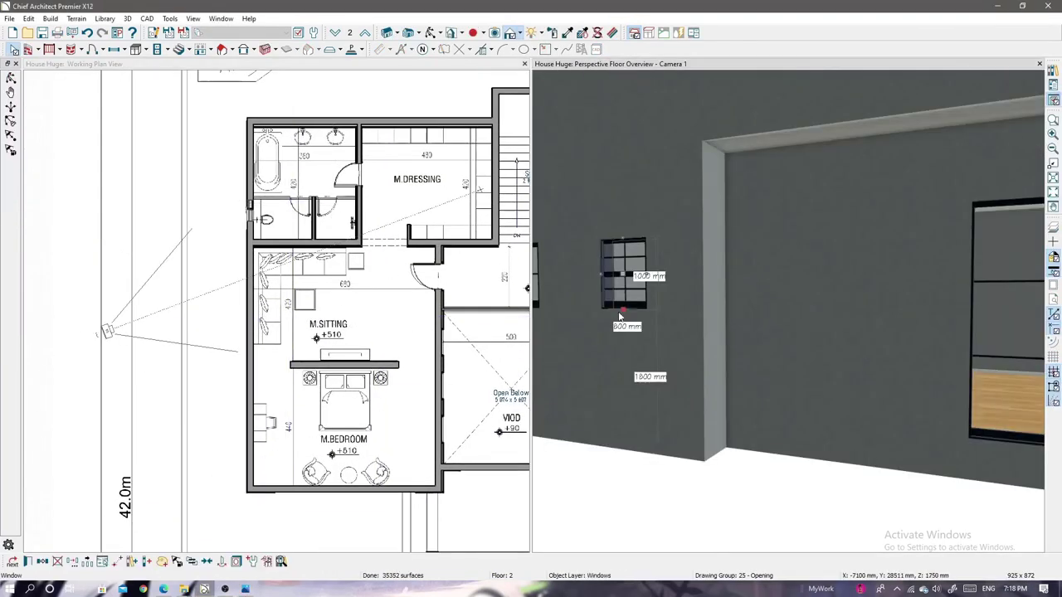
double_click(622, 271)
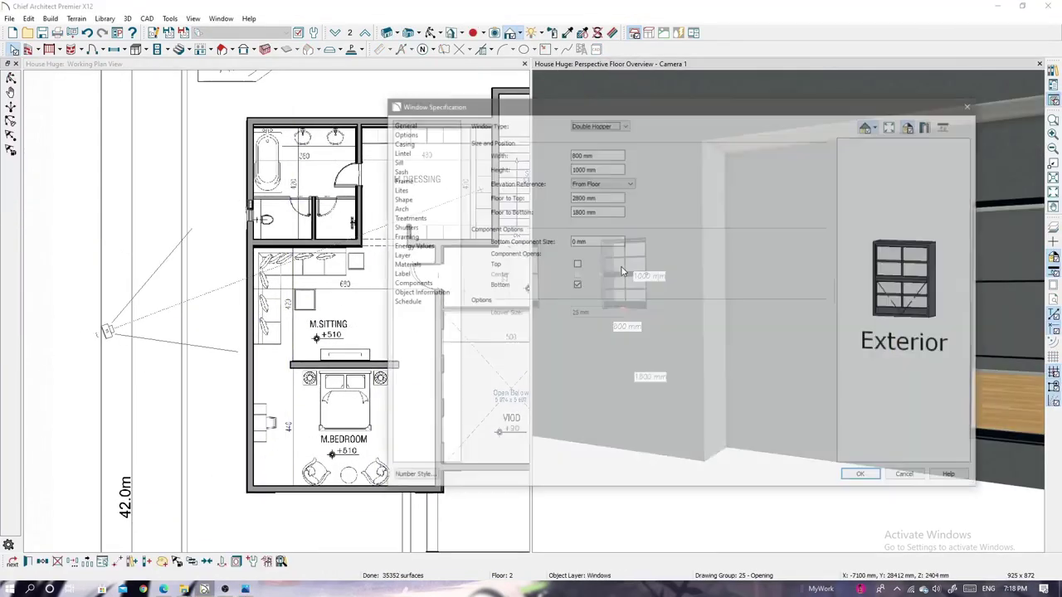
key("Tab")
left_click(862, 477)
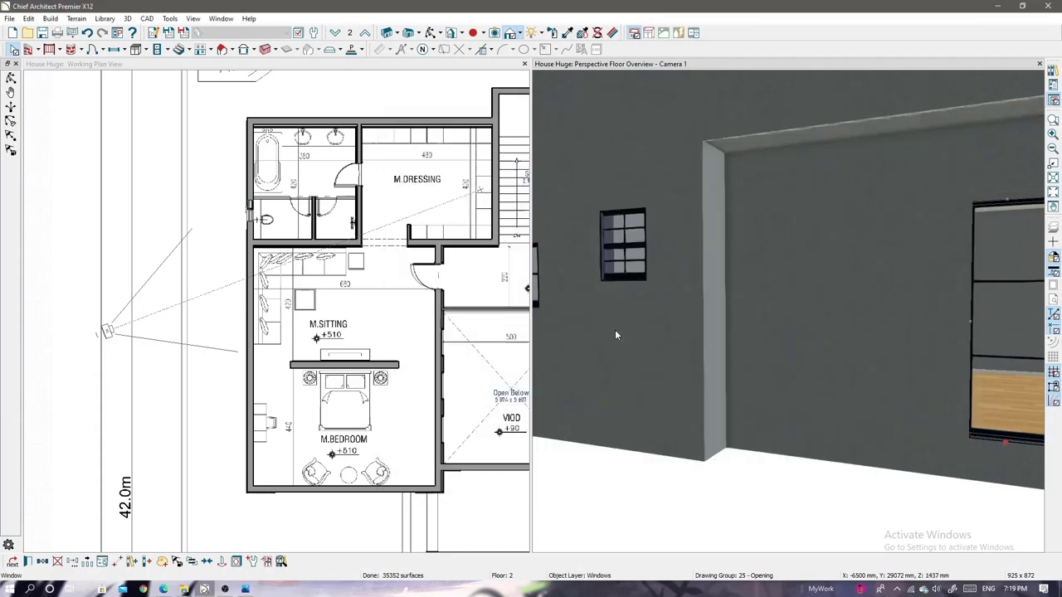
- Set the small upper window to 1800 mm tall with 3100 mm floor-to-top
double_click(602, 229)
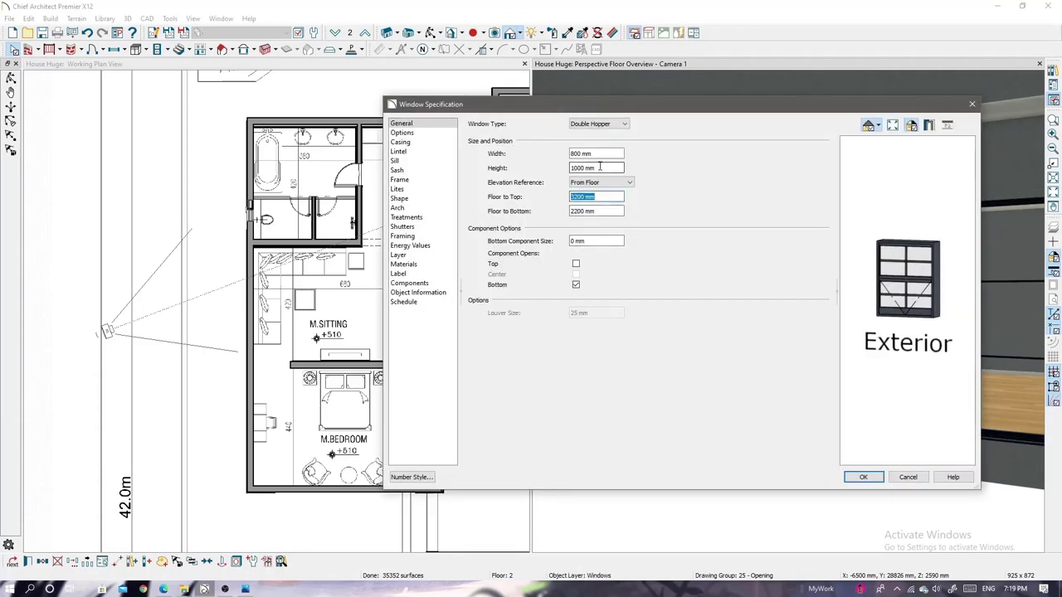
type("00")
key("Tab")
left_click_drag(604, 196, 540, 199)
type("3100")
key("Tab")
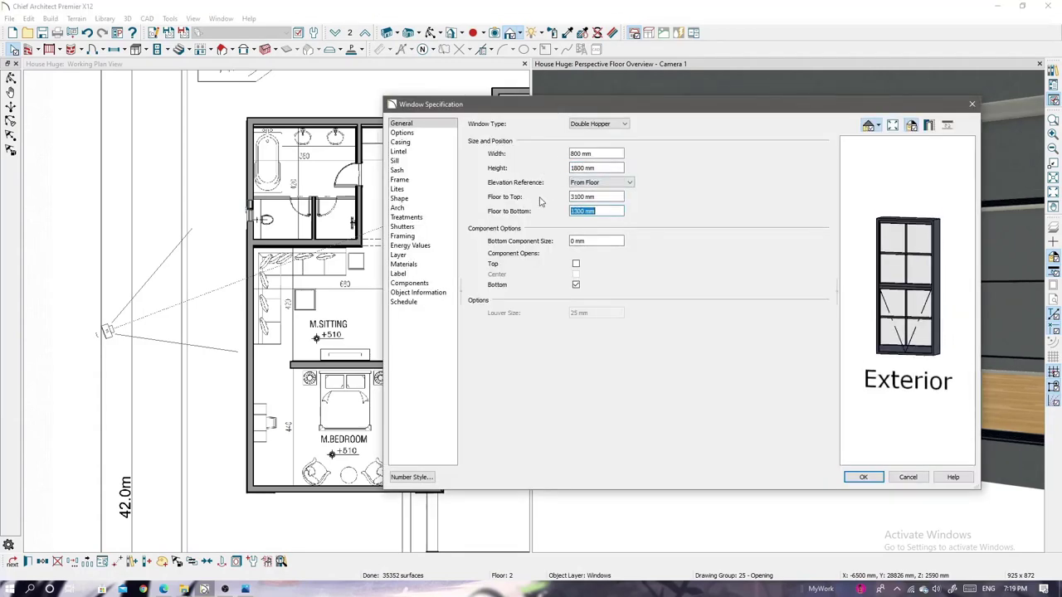
left_click(861, 477)
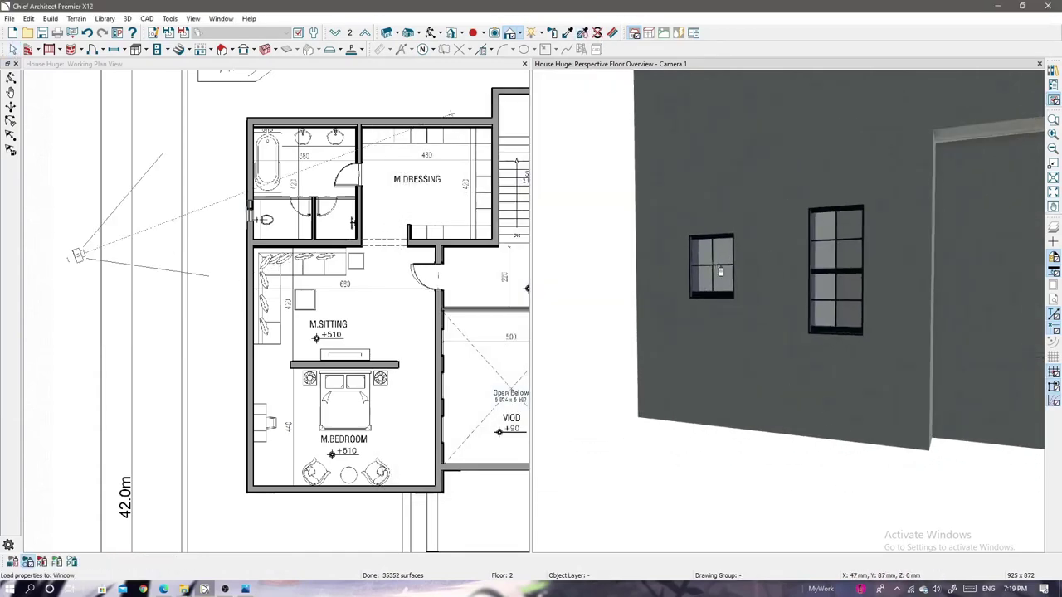
- Orbit around the building and select the upper window to check its dimensions
scroll(720, 272, "down", 3)
scroll(784, 199, "down", 3)
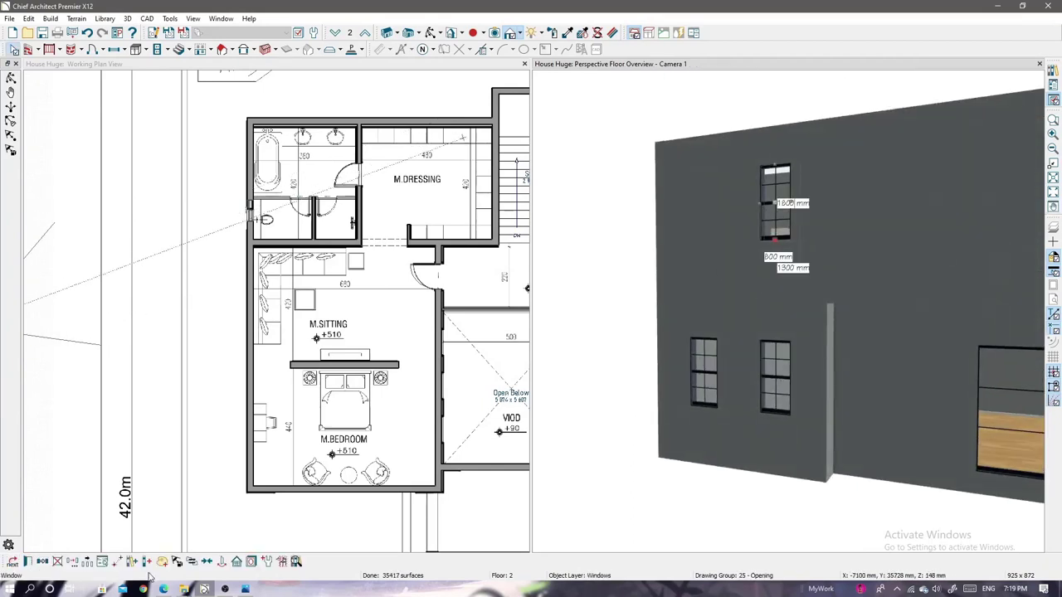
mouse_move(722, 211)
left_mouse_down()
mouse_move(711, 441)
mouse_move(644, 379)
left_mouse_up()
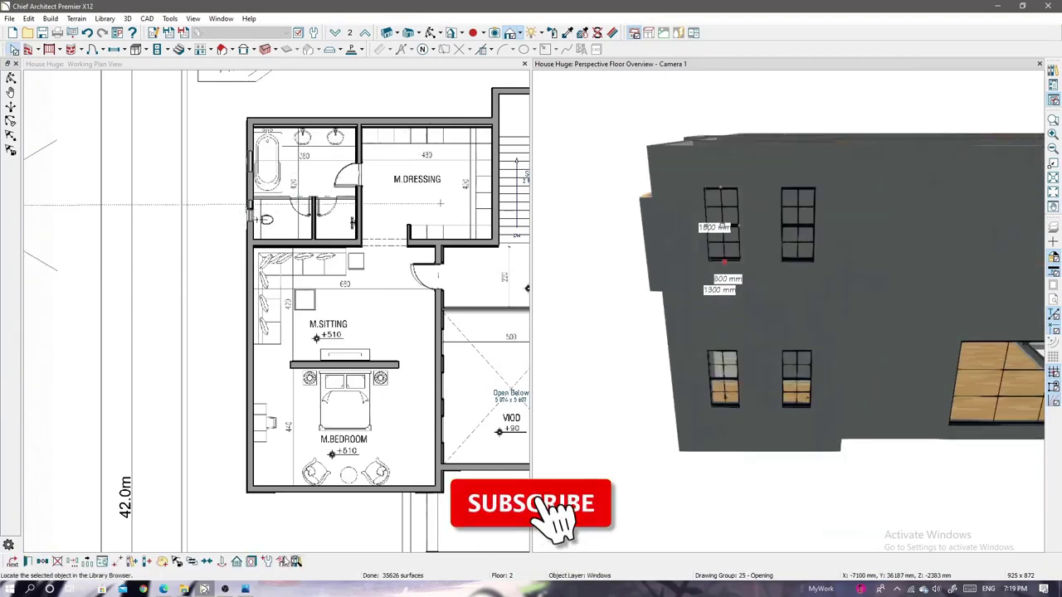
left_click_drag(724, 359, 675, 404)
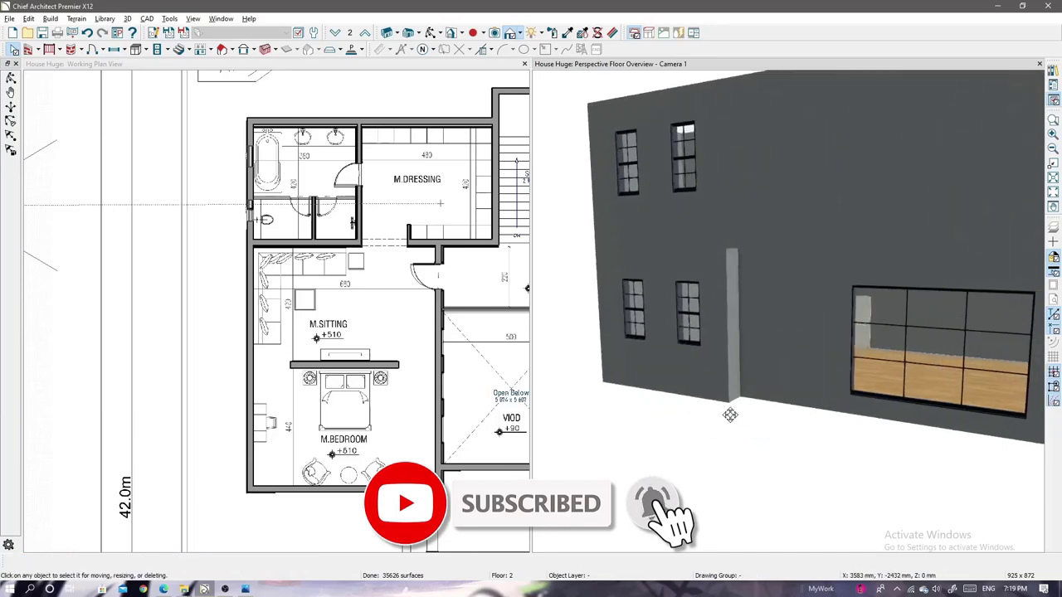
left_click_drag(672, 339, 630, 216)
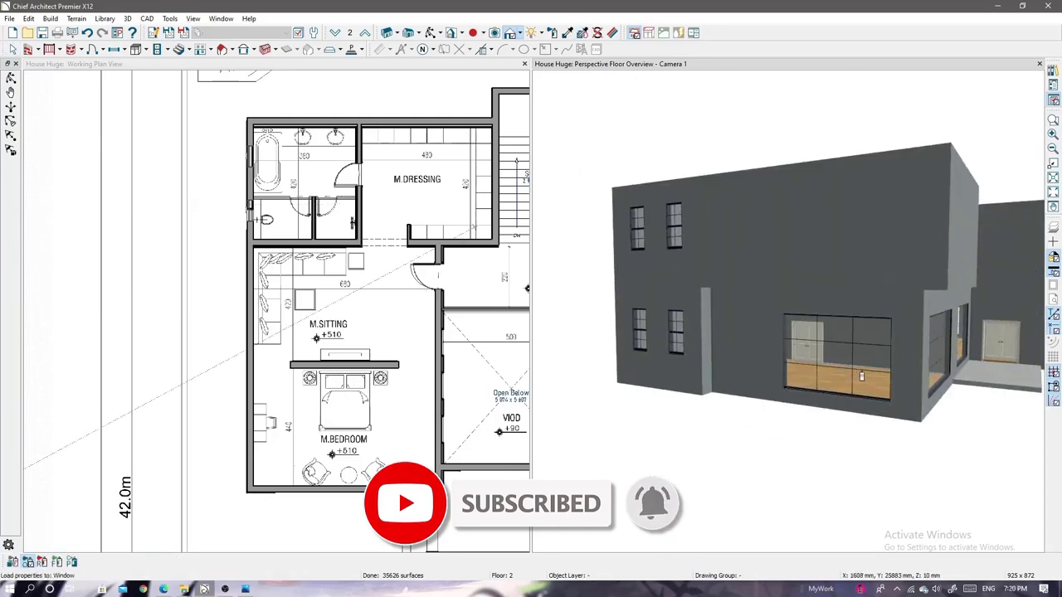
mouse_move(862, 376)
left_mouse_down()
mouse_move(785, 403)
mouse_move(577, 389)
mouse_move(746, 356)
left_mouse_up()
scroll(830, 347, "up", 5)
left_click(830, 347)
mouse_move(880, 160)
left_mouse_down()
mouse_move(921, 549)
mouse_move(829, 455)
mouse_move(735, 433)
mouse_move(771, 349)
mouse_move(630, 431)
left_mouse_up()
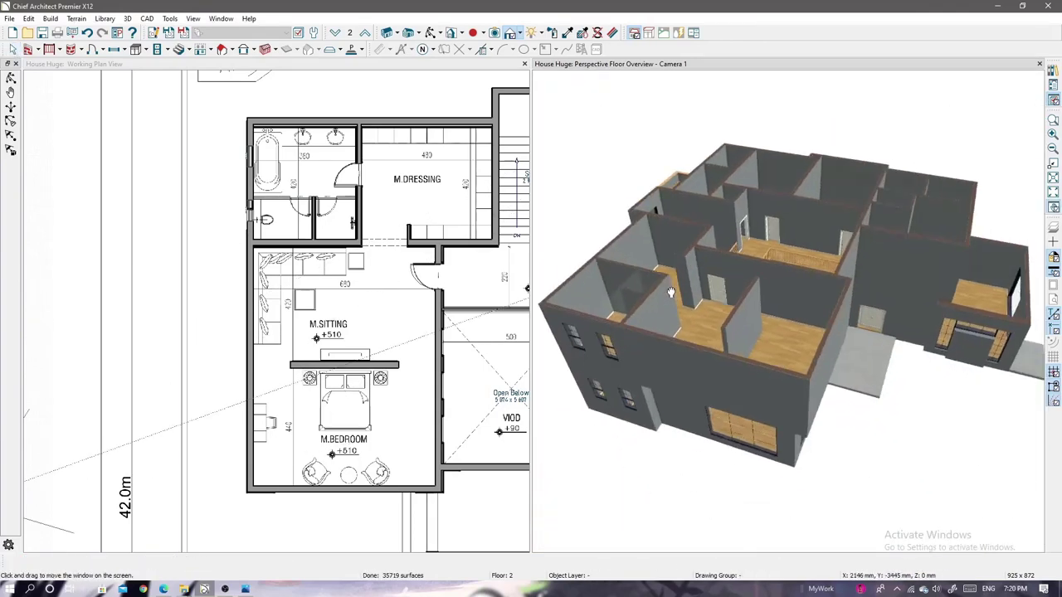
- Place windows in the M.BEDROOM's bottom and left walls, stretching them to the corner
left_click(244, 589)
left_click(241, 588)
left_click(352, 129)
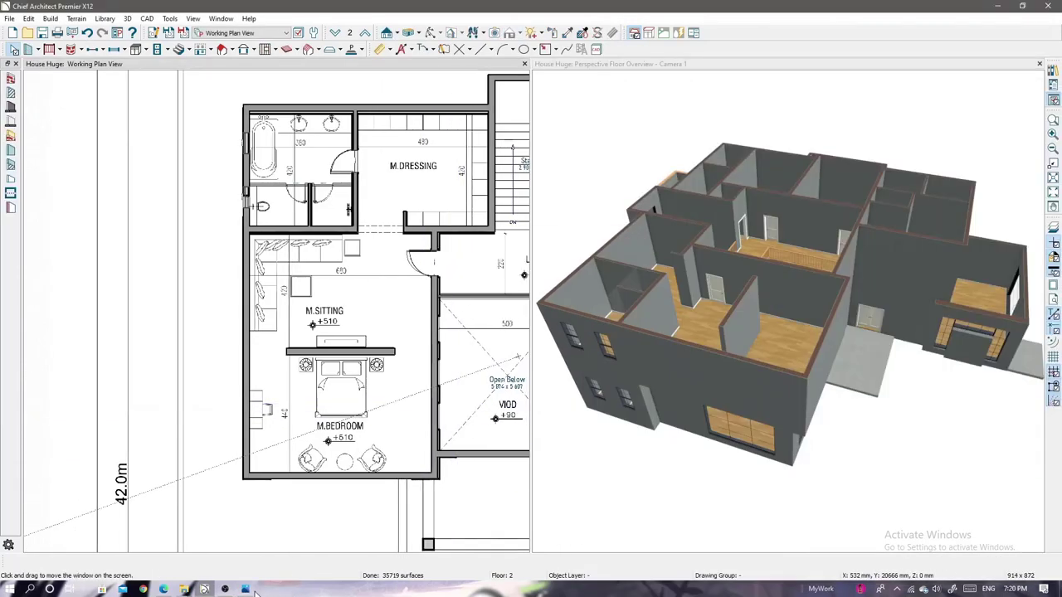
scroll(399, 401, "up", 3)
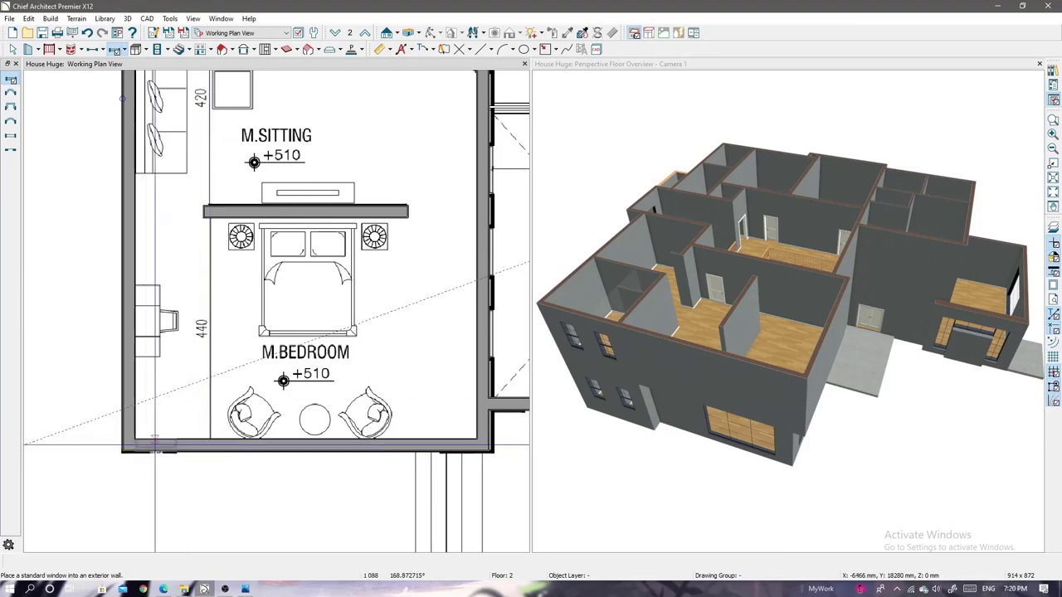
left_click(154, 446)
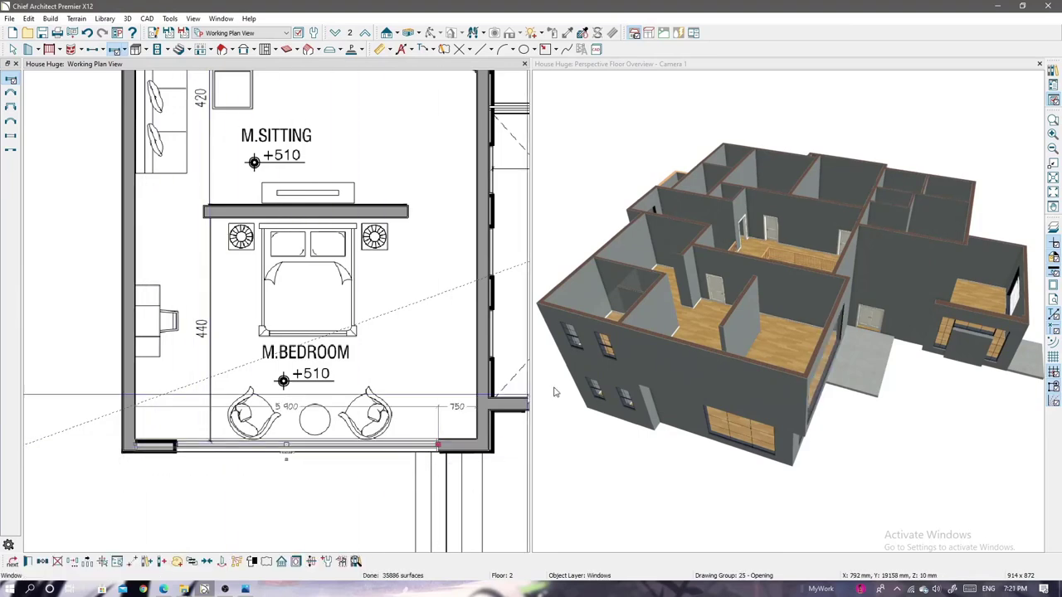
left_click(246, 589)
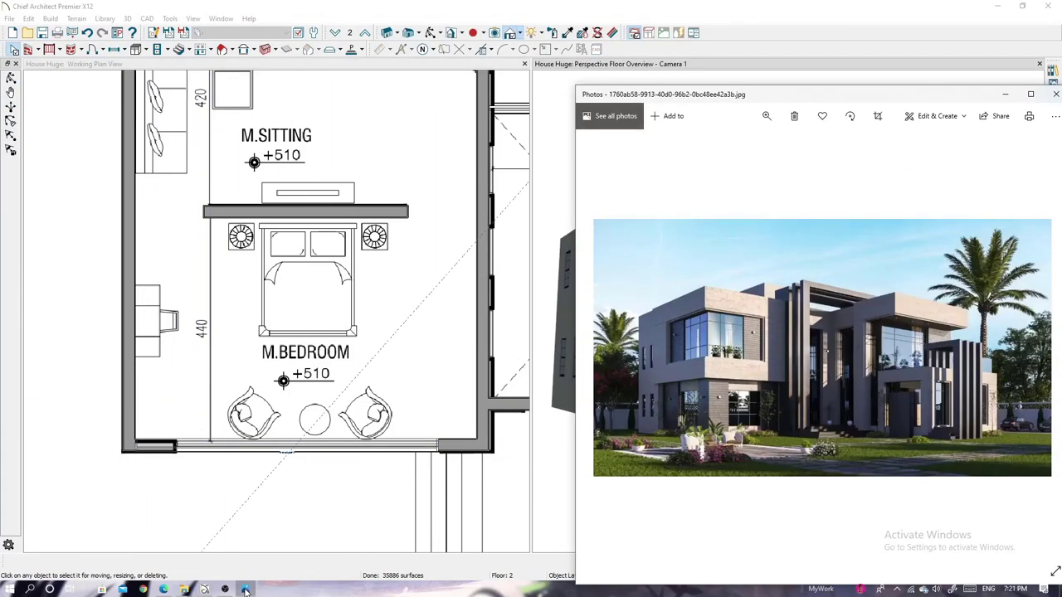
left_click(245, 589)
left_click(325, 449)
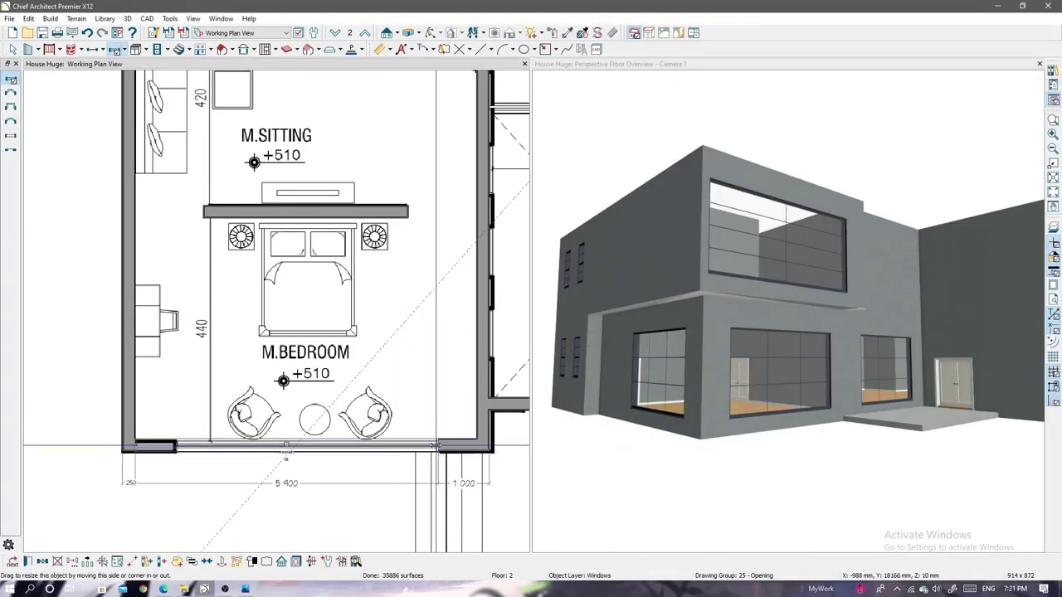
middle_click_drag(325, 450, 388, 474)
left_click(191, 340)
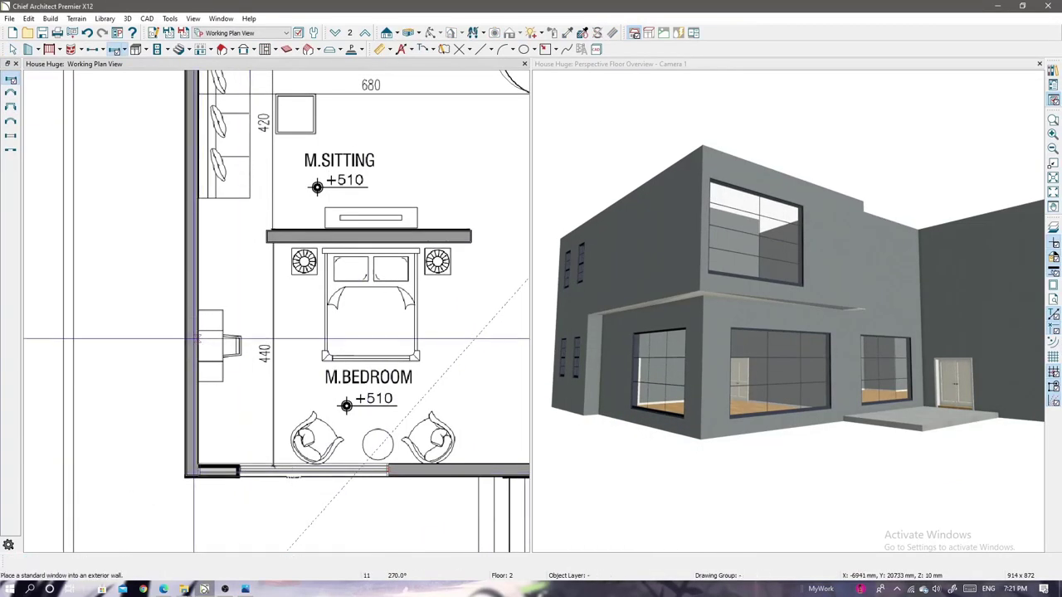
left_click_drag(191, 359, 190, 465)
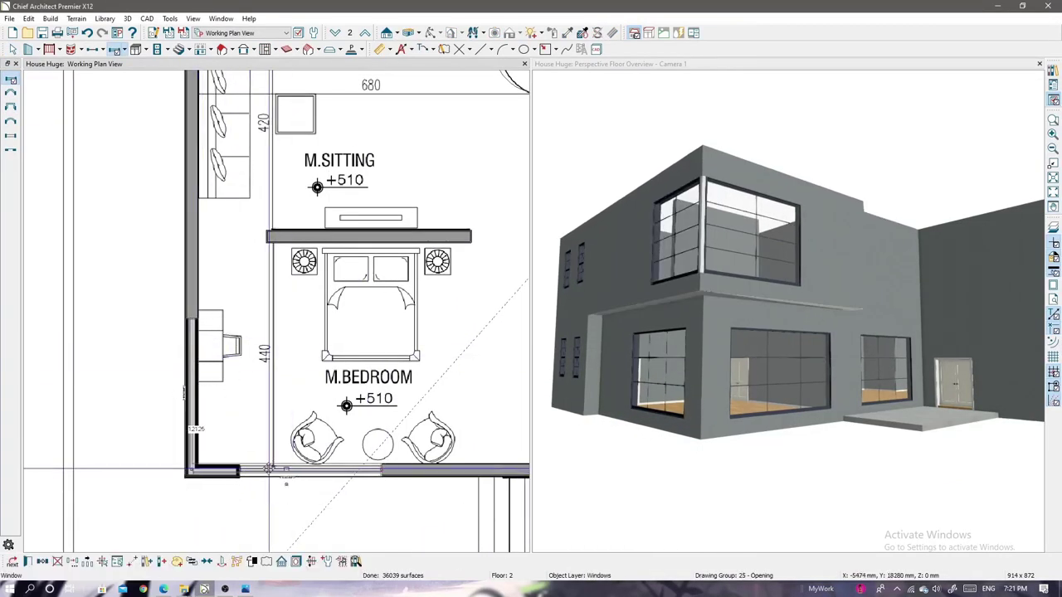
- Give the upper corner window Prairie-style divided lites
left_click(247, 589)
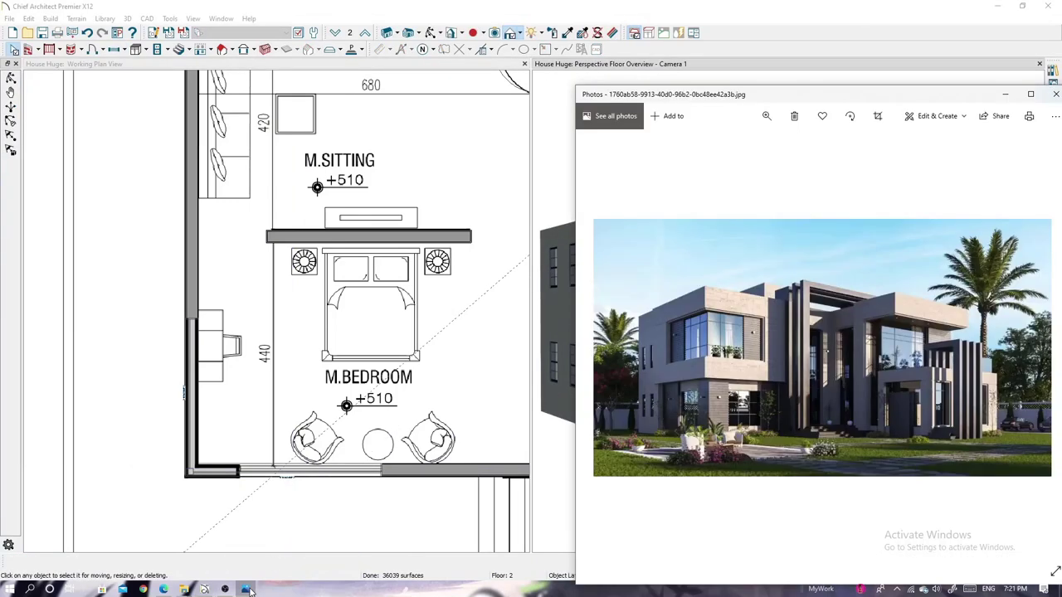
left_click(247, 588)
double_click(714, 249)
left_click(396, 189)
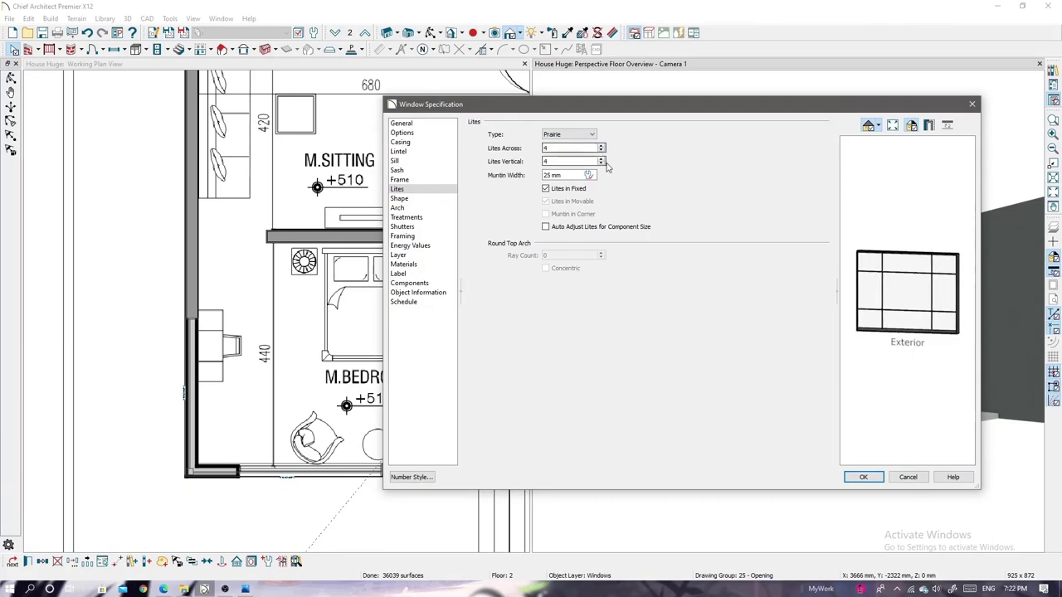
left_click(848, 473)
double_click(738, 249)
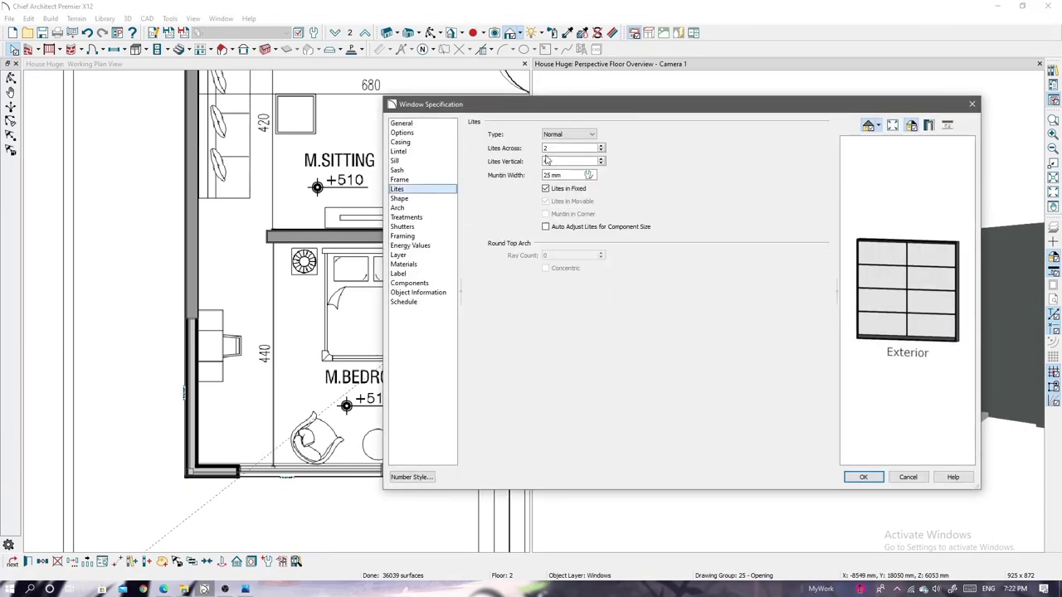
left_click(568, 133)
left_click(563, 158)
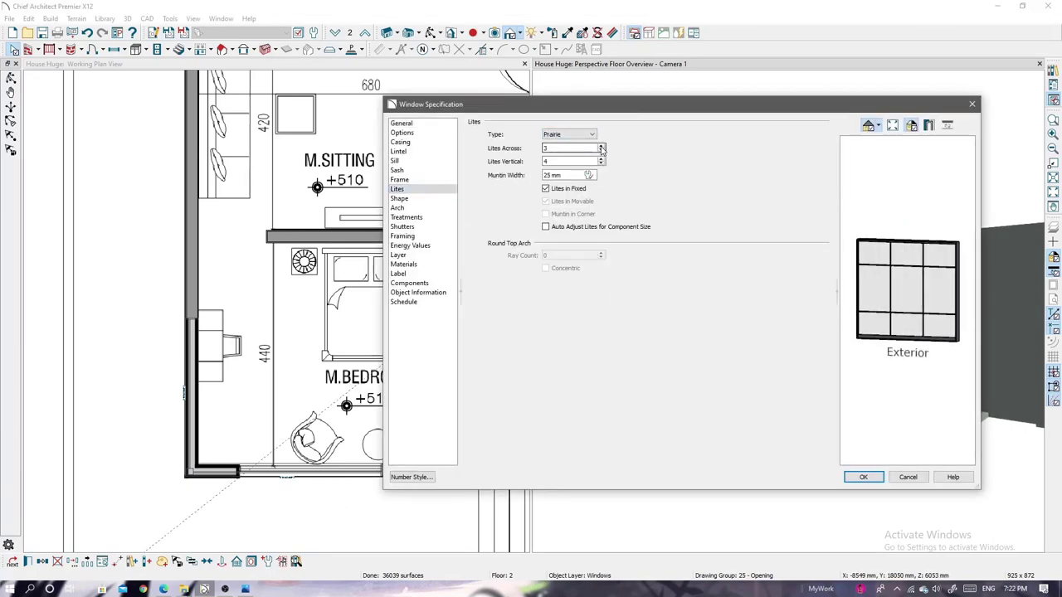
left_click(862, 478)
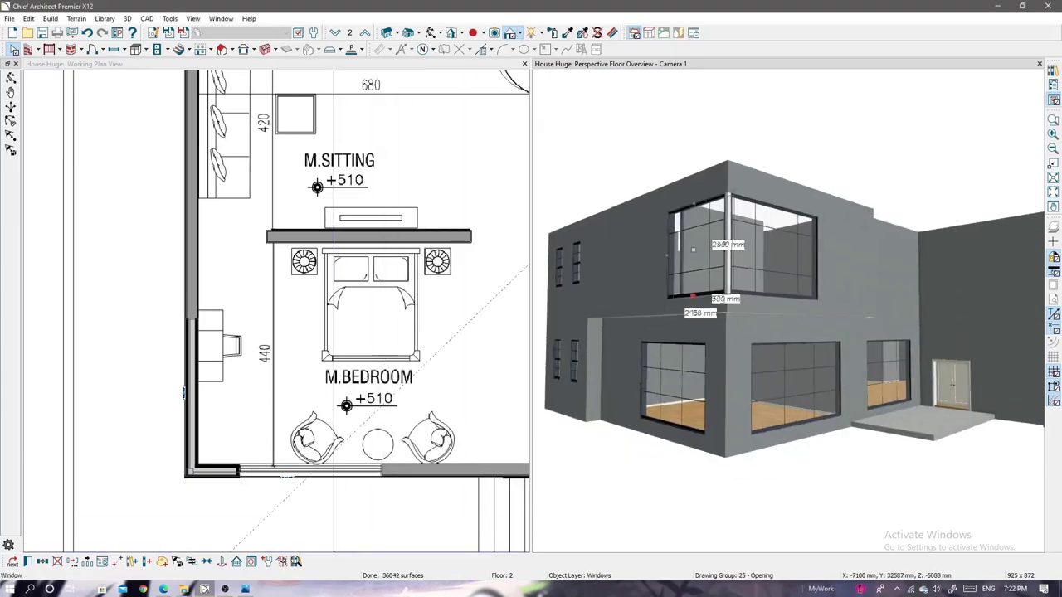
- Set the corner window's height to 2800 mm
left_click(245, 589)
left_click(569, 351)
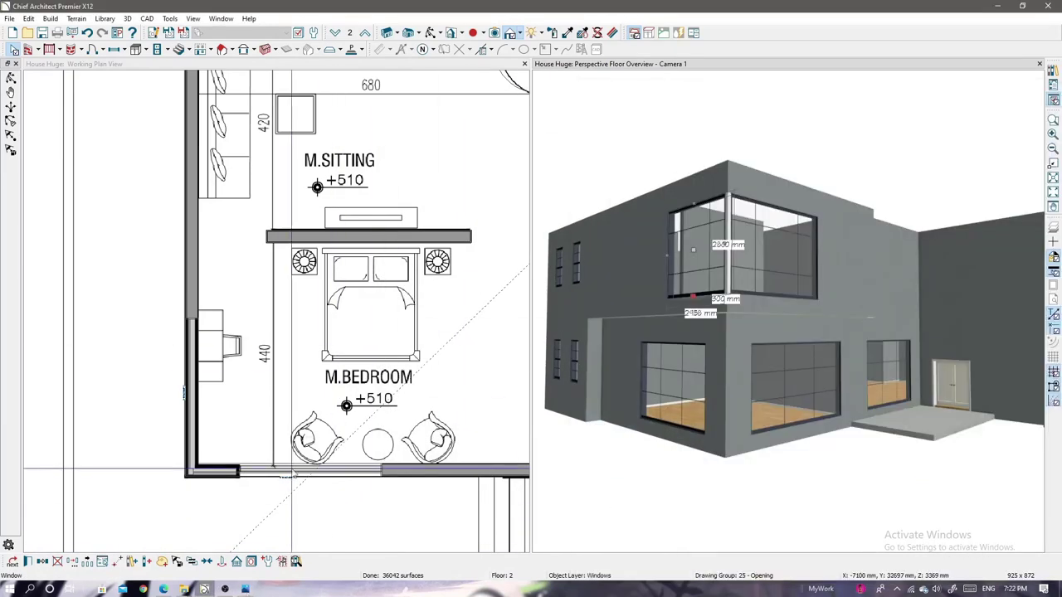
left_click(372, 471)
scroll(340, 468, "down", 1)
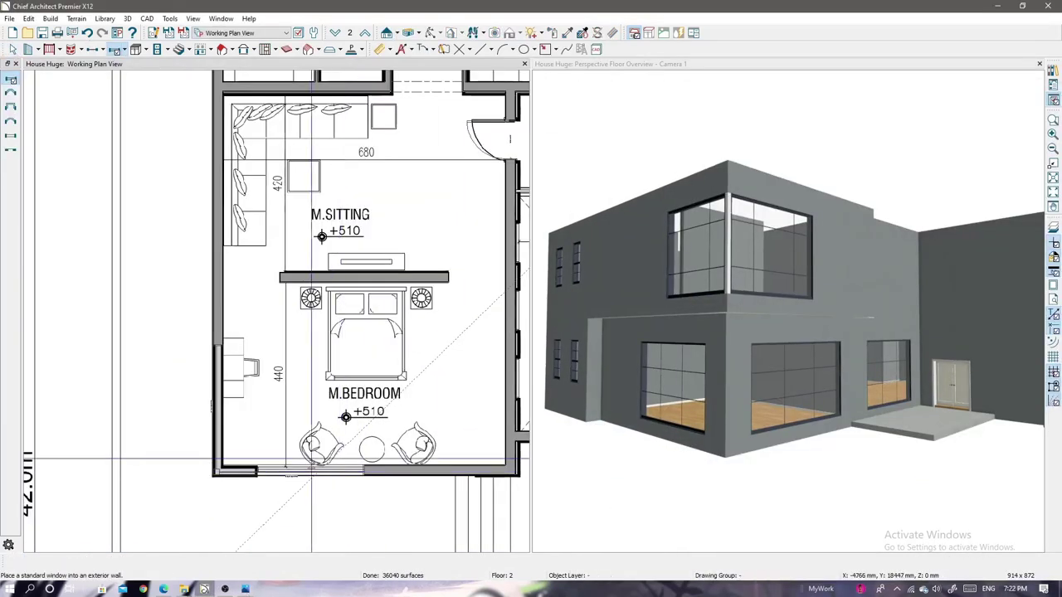
left_click(739, 238)
left_click(14, 561)
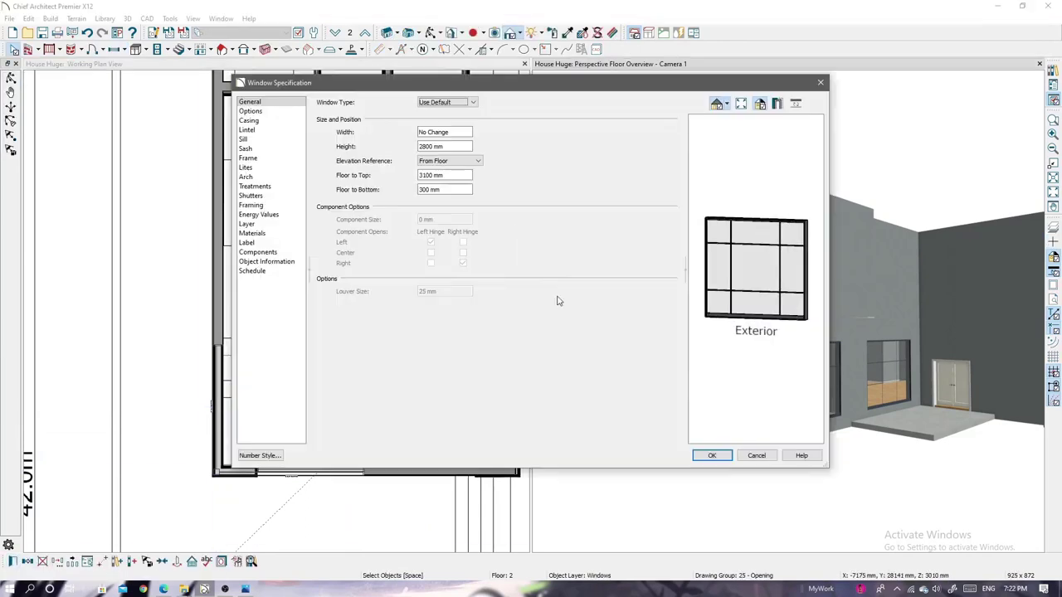
left_click(247, 158)
left_click(710, 456)
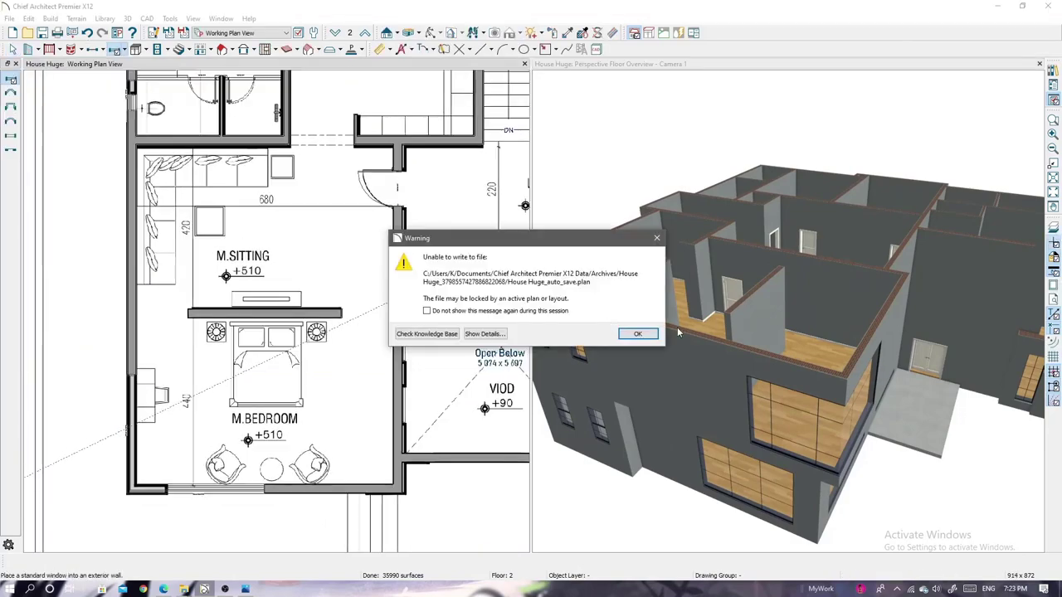
- Dismiss the file-write warning and place two windows in the wall beside the VIOD
left_click(637, 333)
left_click(311, 227)
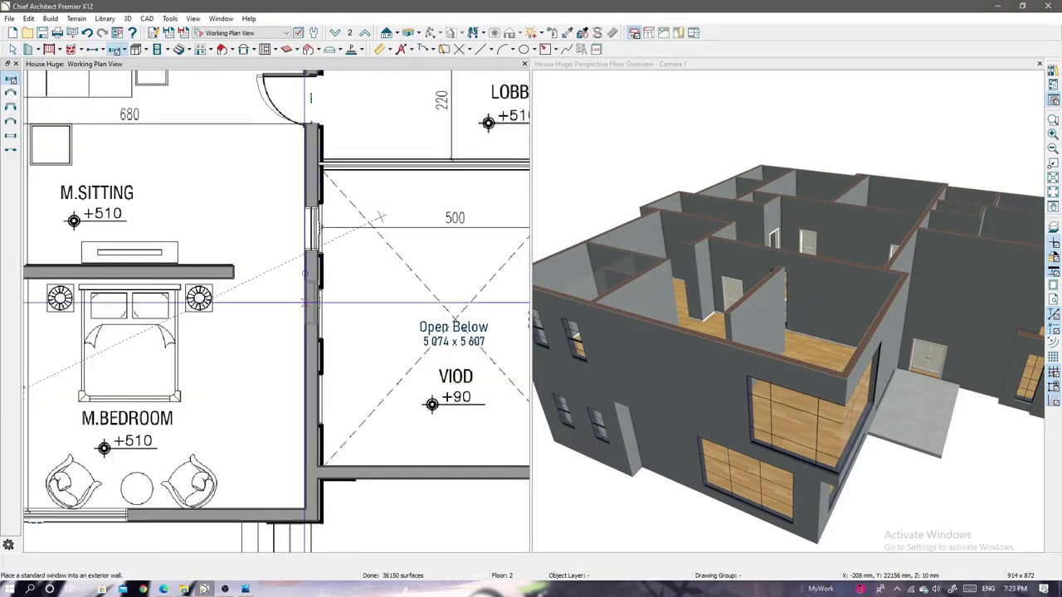
left_click(311, 314)
- Give the large lower-floor window divided lites and view it from outside
middle_click_drag(826, 368, 804, 375)
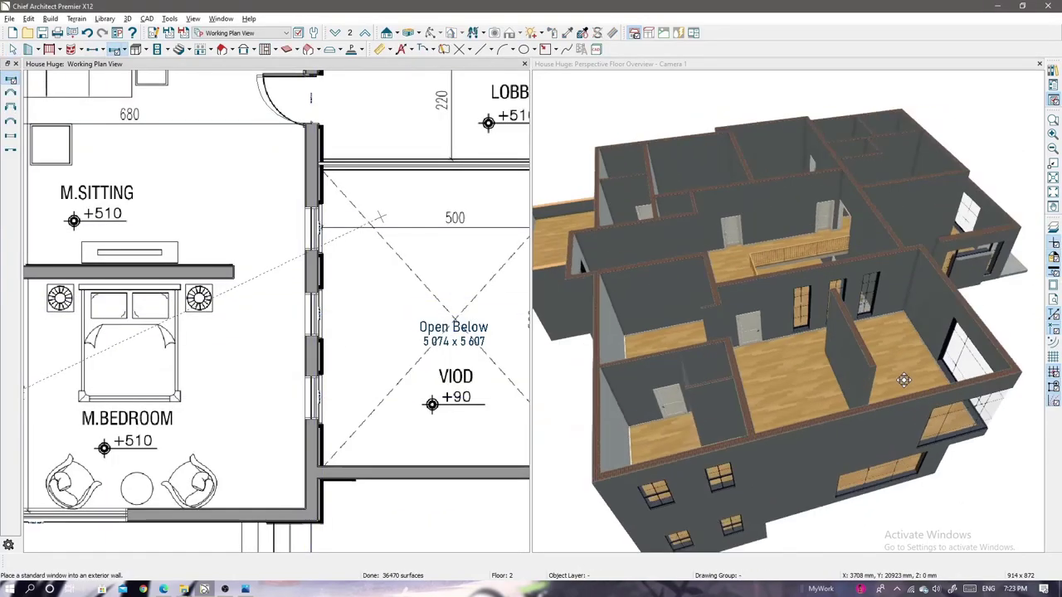
left_click(789, 376)
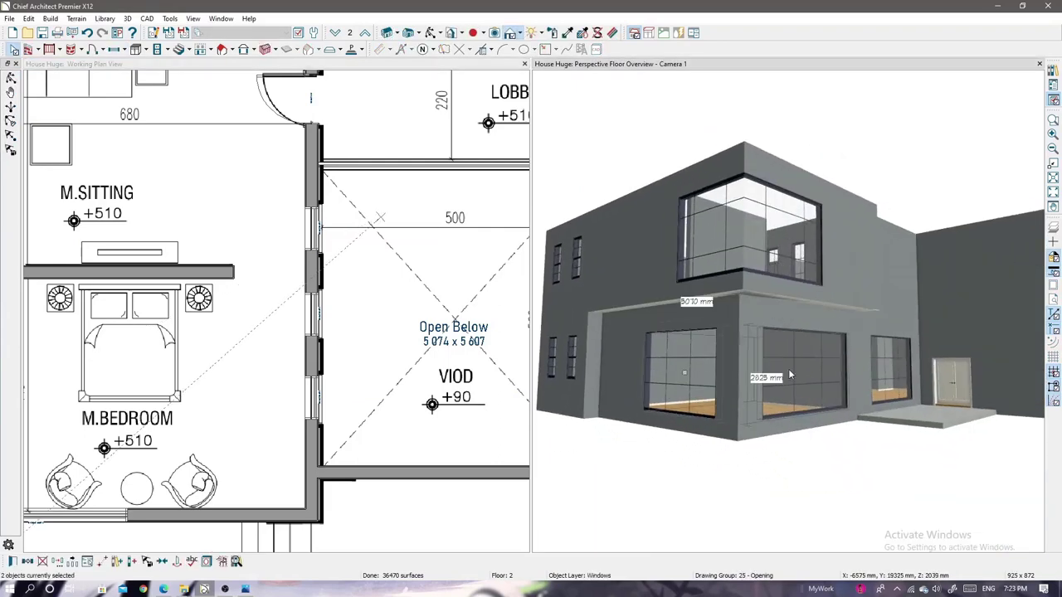
left_click(28, 561)
left_click(267, 174)
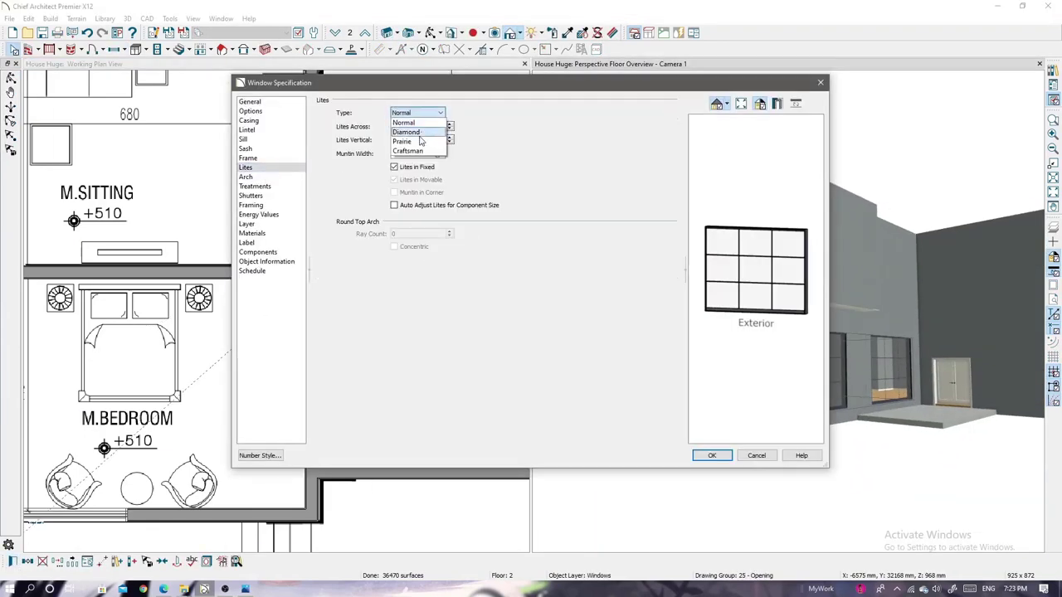
left_click(712, 455)
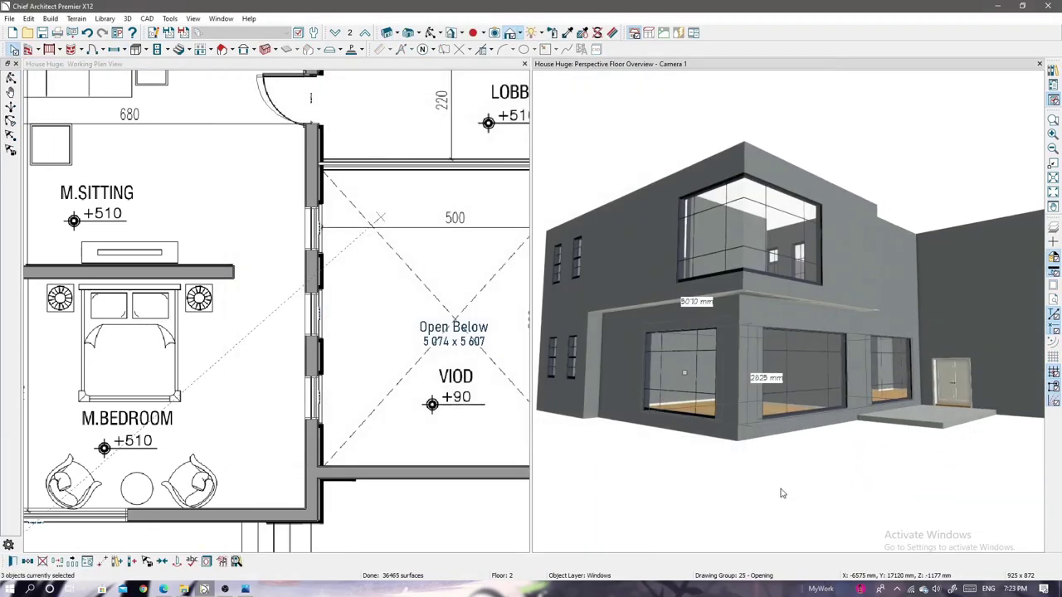
mouse_move(782, 493)
middle_mouse_down()
mouse_move(757, 430)
mouse_move(730, 447)
middle_mouse_up()
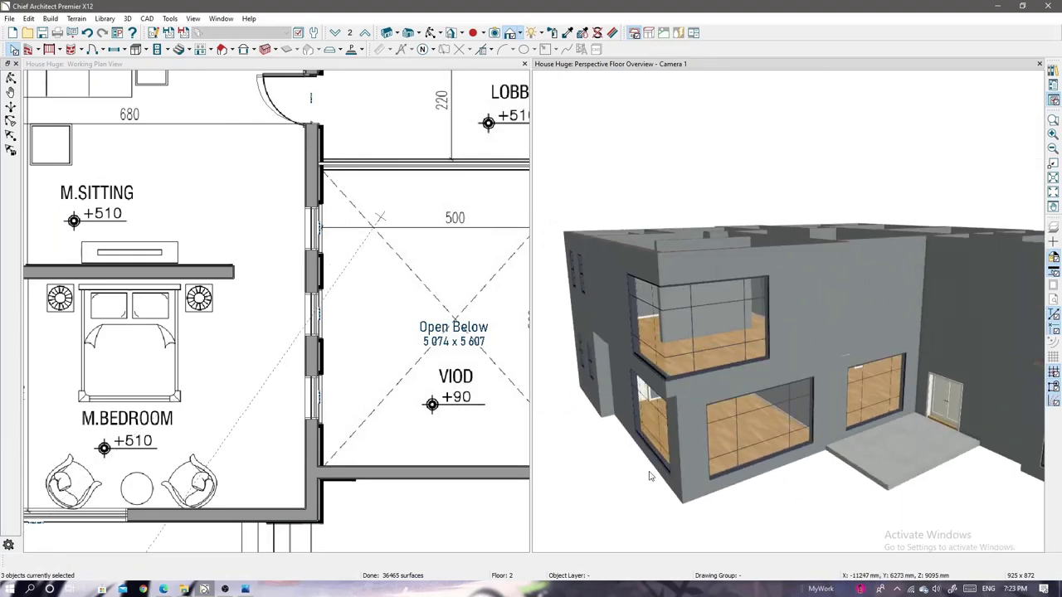
scroll(409, 359, "down", 2)
- Stretch the void-wall window into a tall glazed opening using its 3D handles
key("ctrl+p")
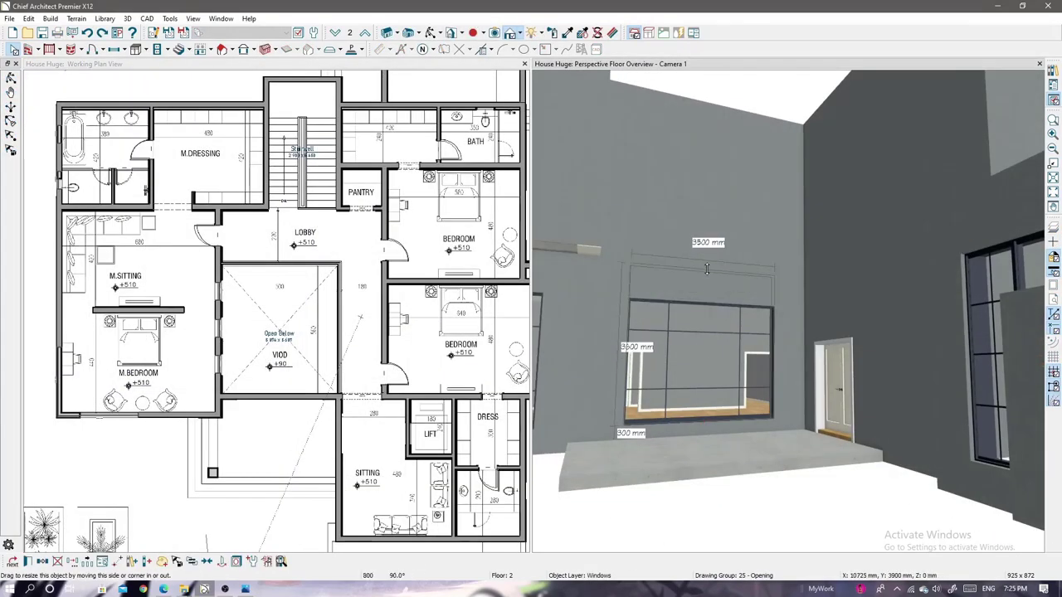
left_click_drag(707, 268, 706, 266)
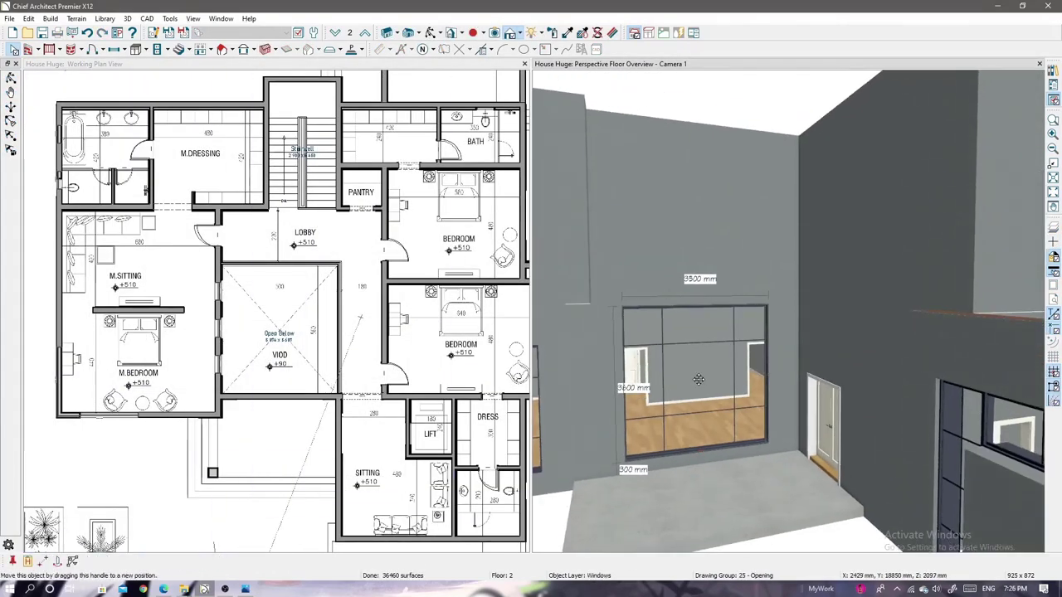
left_click_drag(690, 215, 690, 214)
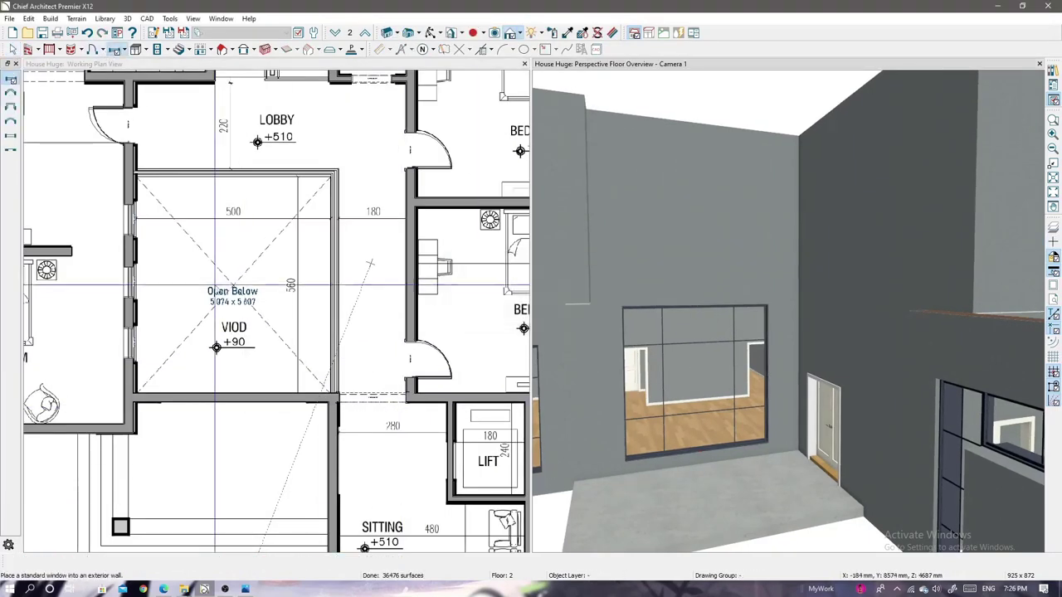
left_click(227, 326)
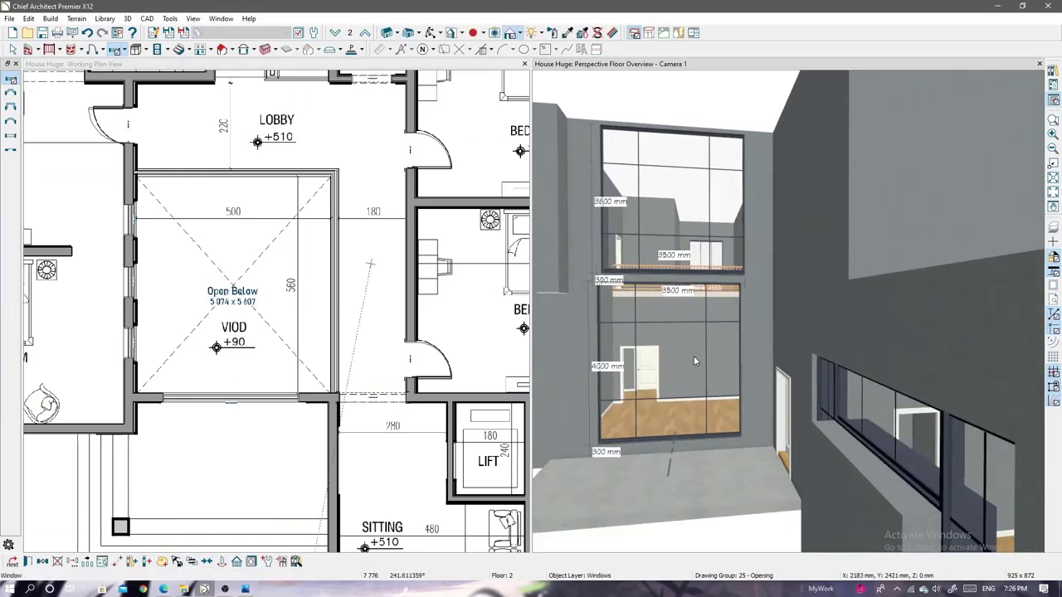
- Raise the upper void window to 3800 mm and thin its bottom sash
left_click_drag(673, 276, 673, 284)
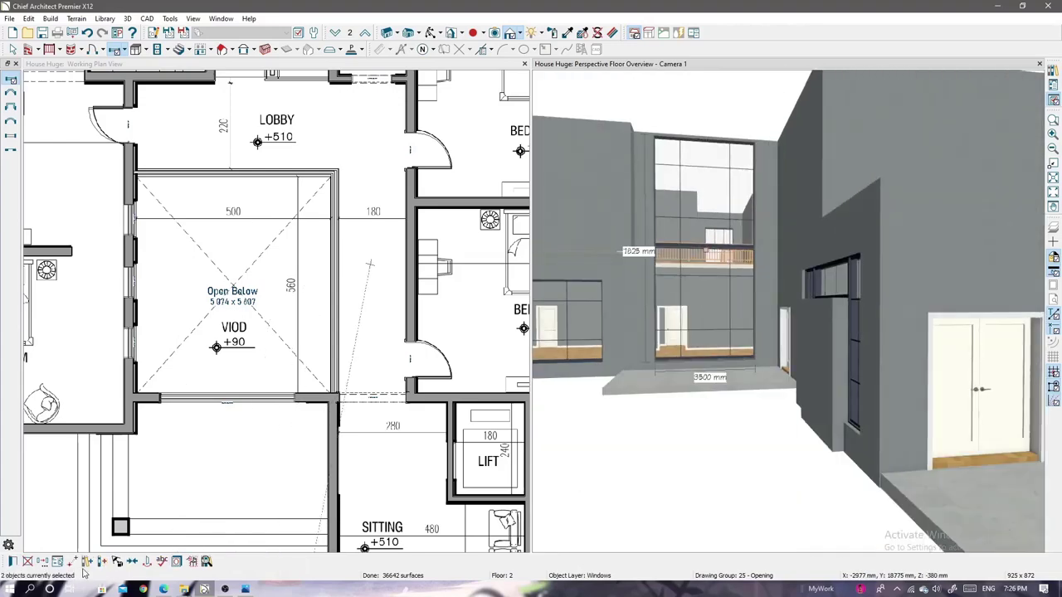
left_click(84, 567)
left_click(245, 148)
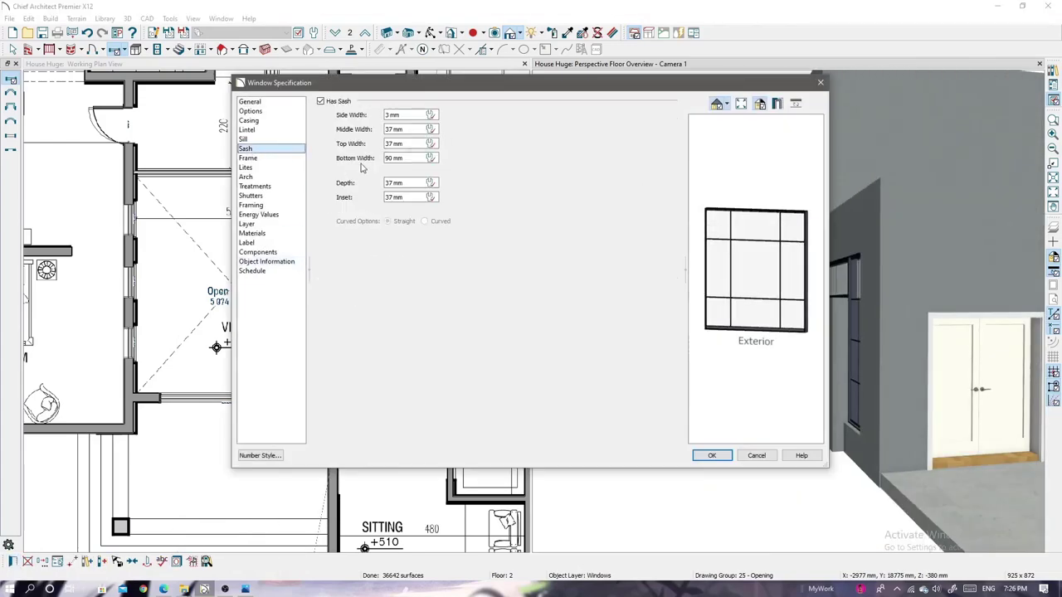
key("Return")
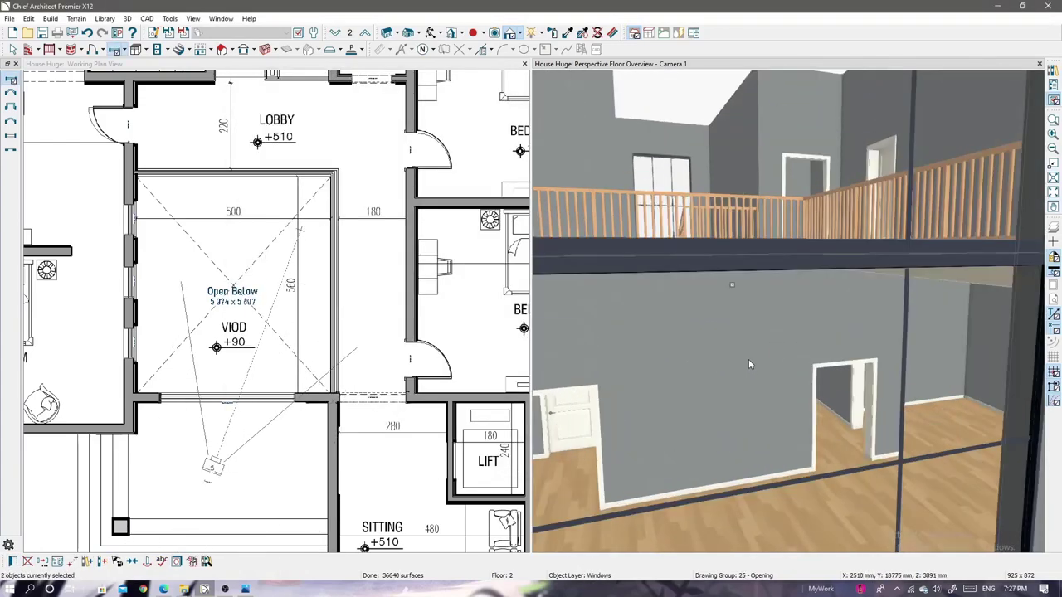
mouse_move(734, 290)
left_mouse_down()
mouse_move(739, 280)
mouse_move(731, 297)
left_mouse_up()
scroll(730, 303, "down", 3)
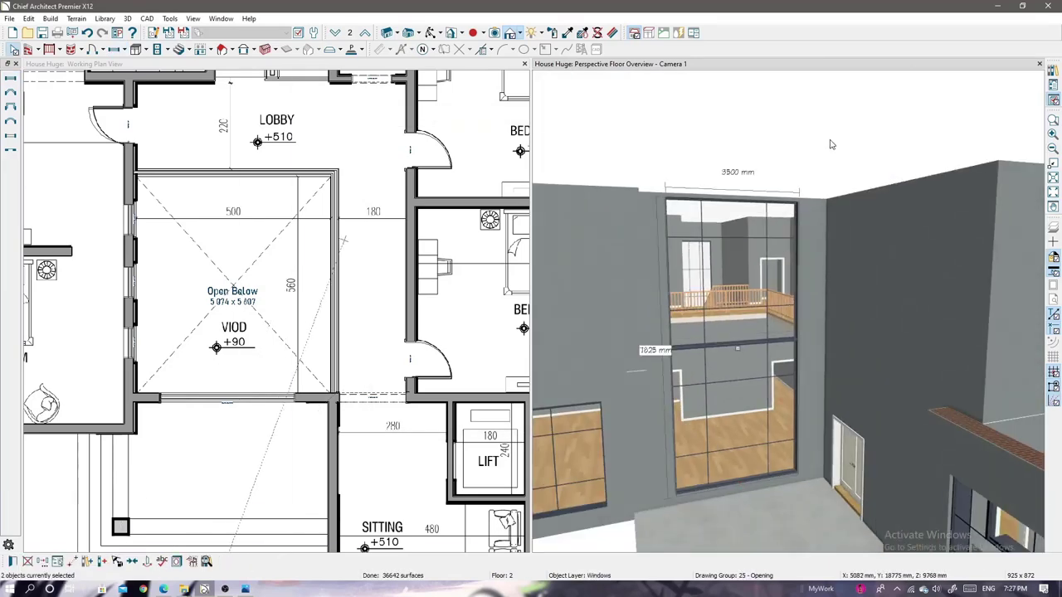
scroll(828, 183, "down", 3)
- Set the upper void window to 2800 mm tall, bottom 300 mm above floor
scroll(826, 189, "down", 3)
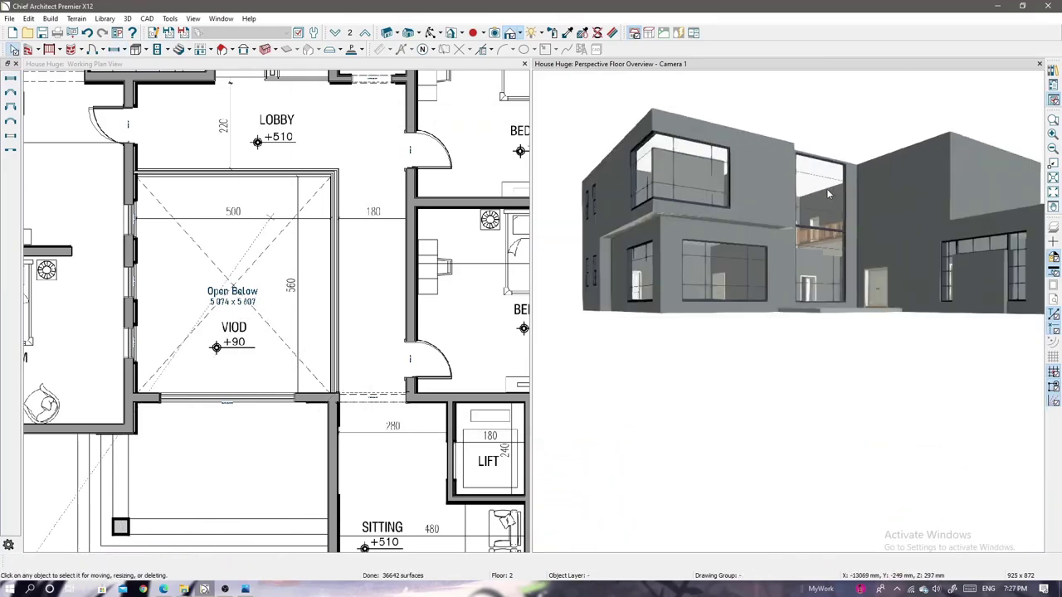
left_click(245, 589)
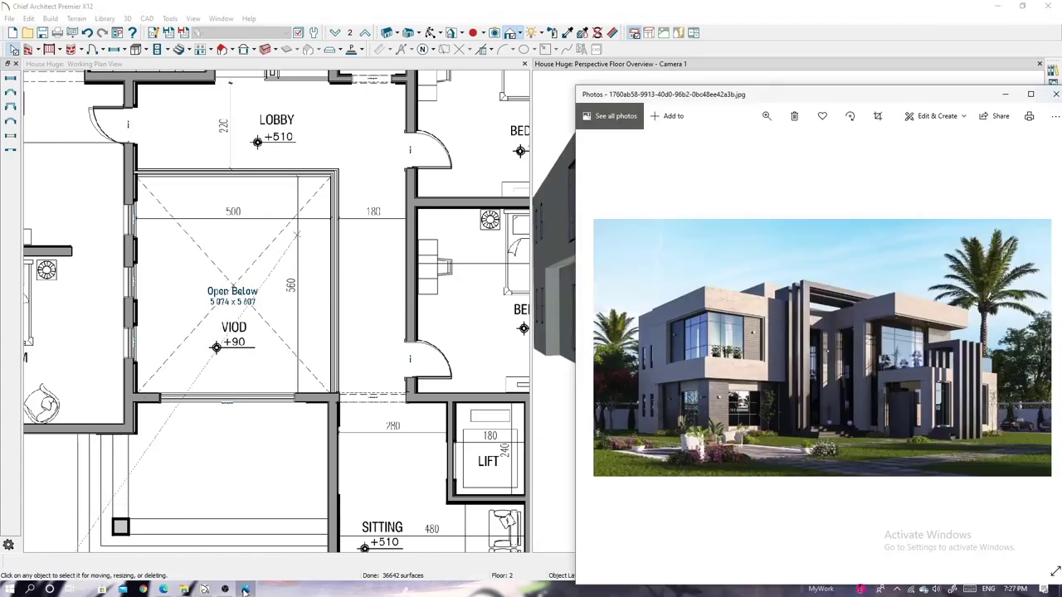
left_click(245, 589)
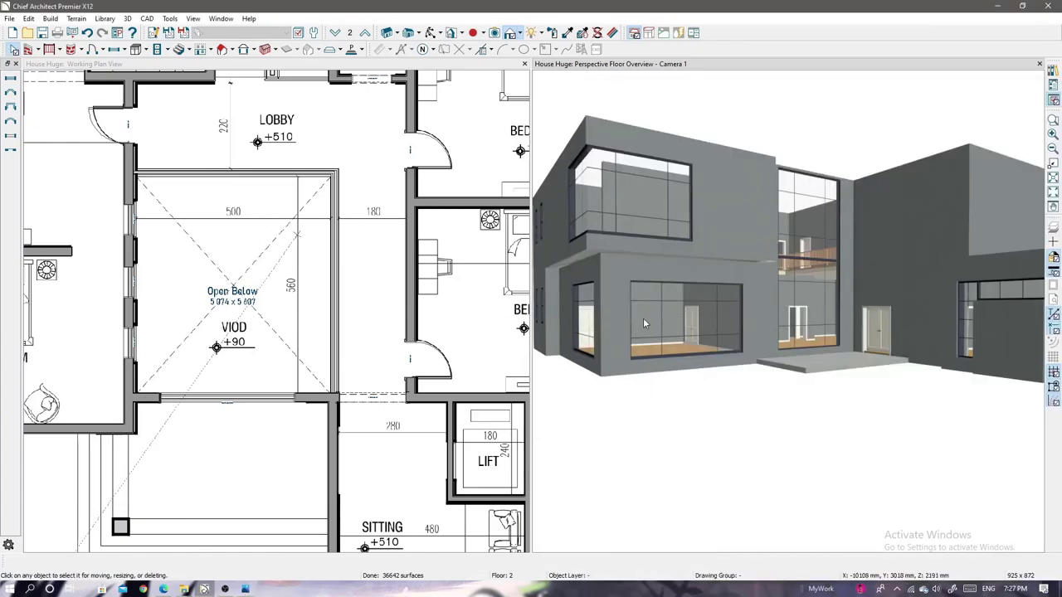
double_click(810, 181)
type("30")
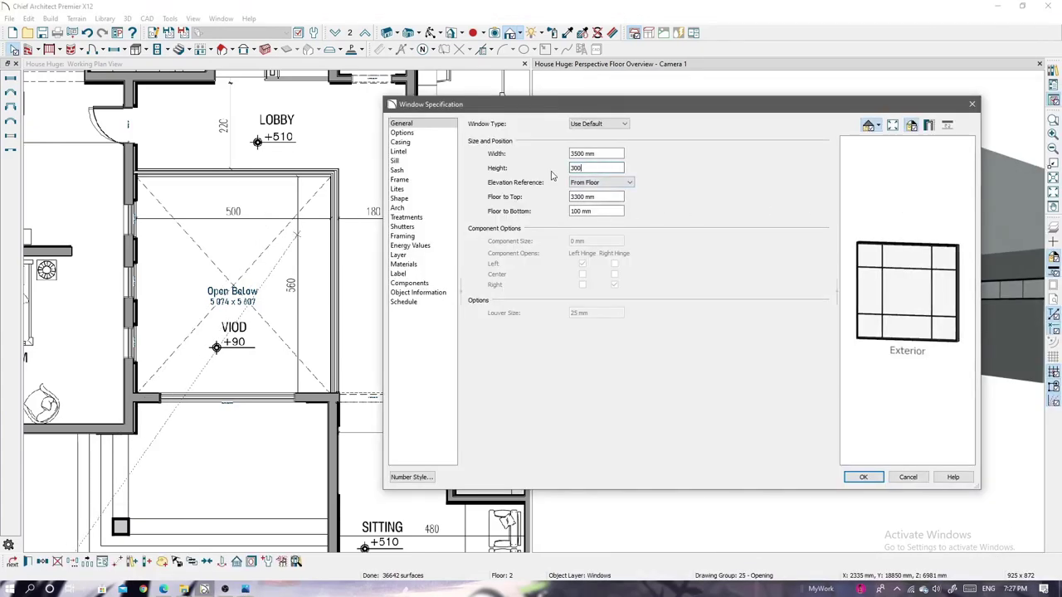
type("0")
key("Tab")
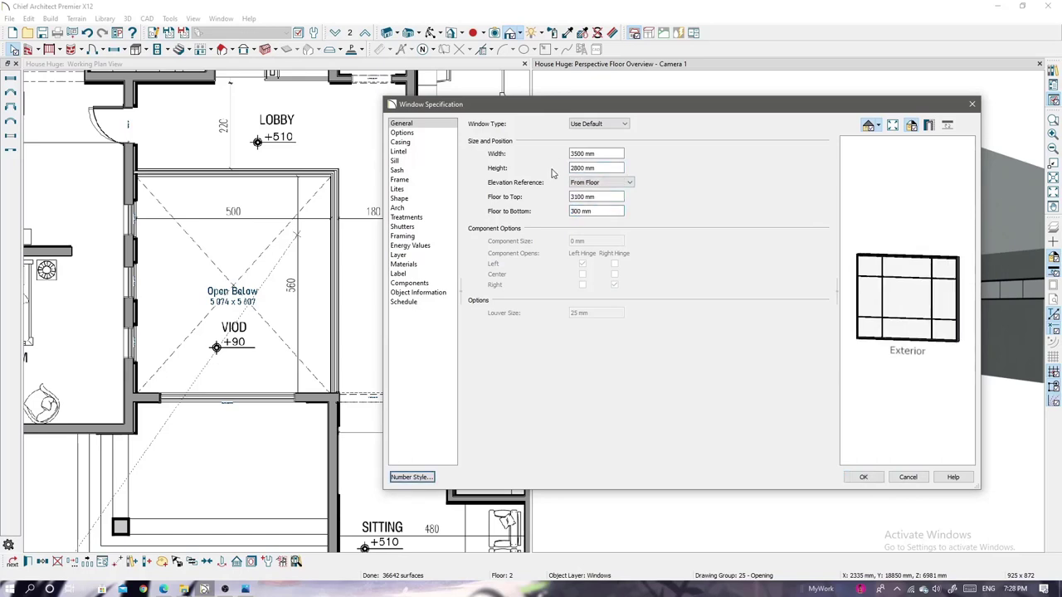
left_click(863, 477)
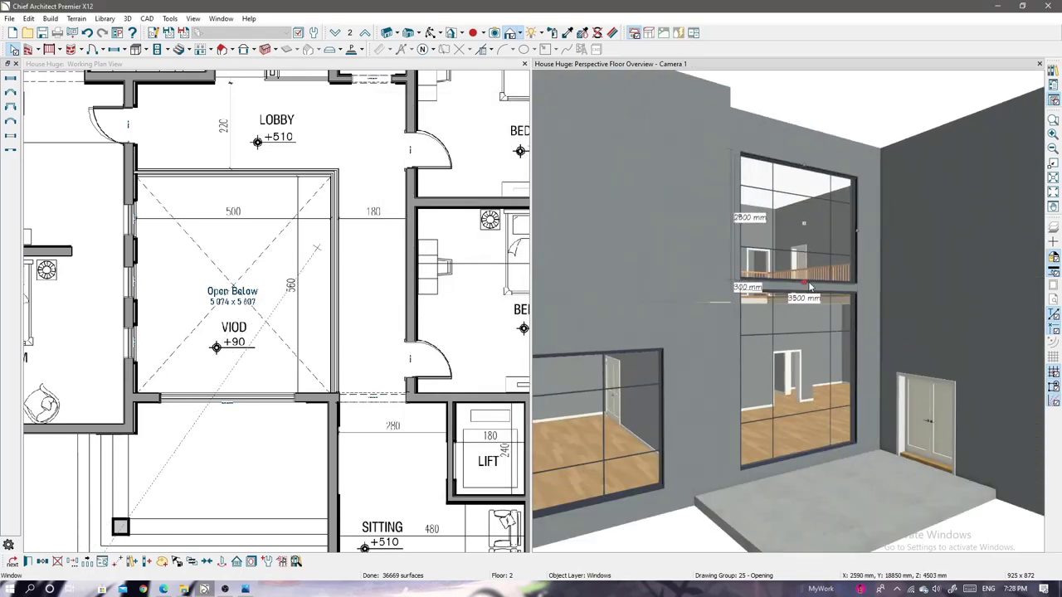
- Orbit to the tall window and review its lite and muntin layout
scroll(811, 294, "down", 3)
scroll(812, 295, "down", 3)
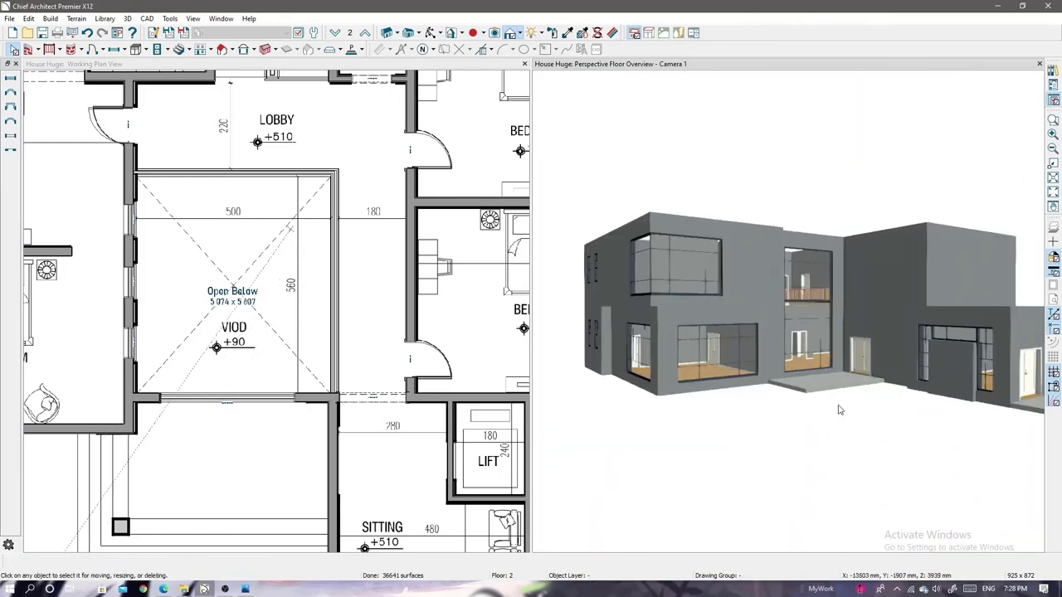
mouse_move(850, 432)
middle_mouse_down()
mouse_move(737, 432)
mouse_move(792, 329)
middle_mouse_up()
left_click(792, 330)
left_click(13, 563)
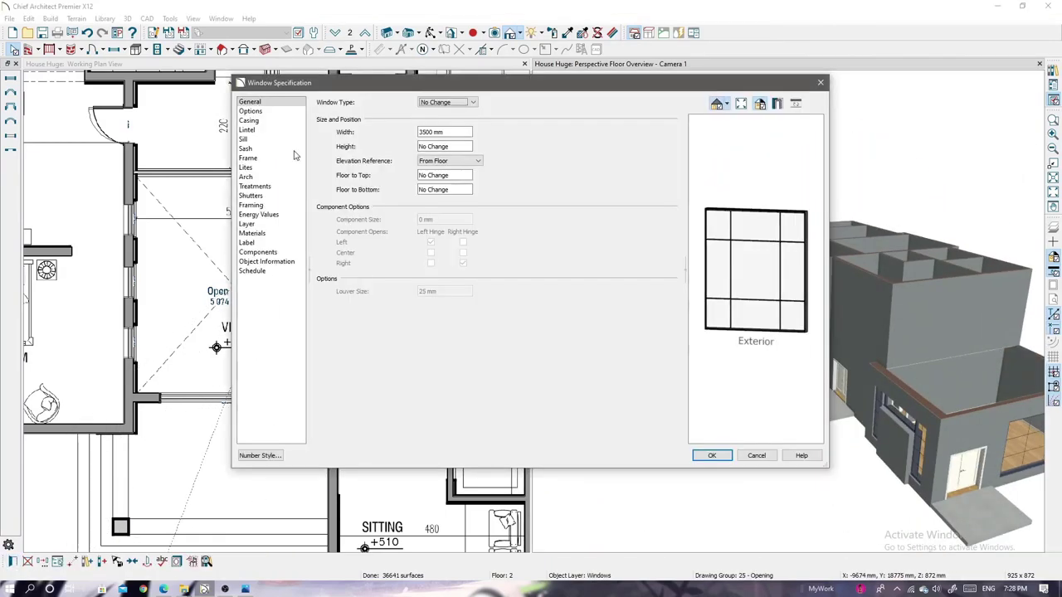
left_click(246, 166)
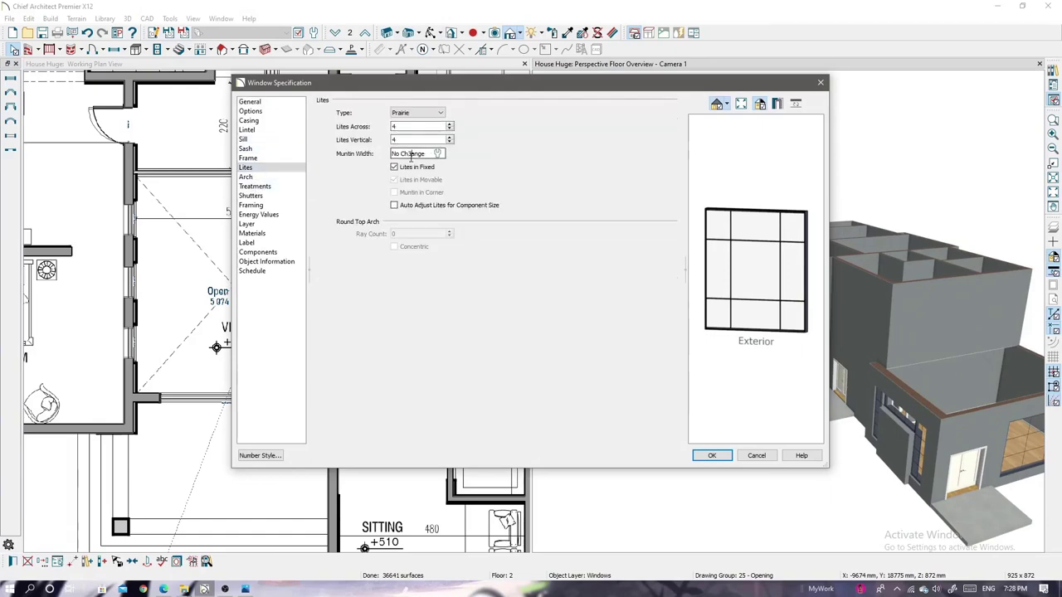
type("ang")
key("Return")
- Slim the top and bottom sash widths of the tall void window
scroll(715, 453, "up", 5)
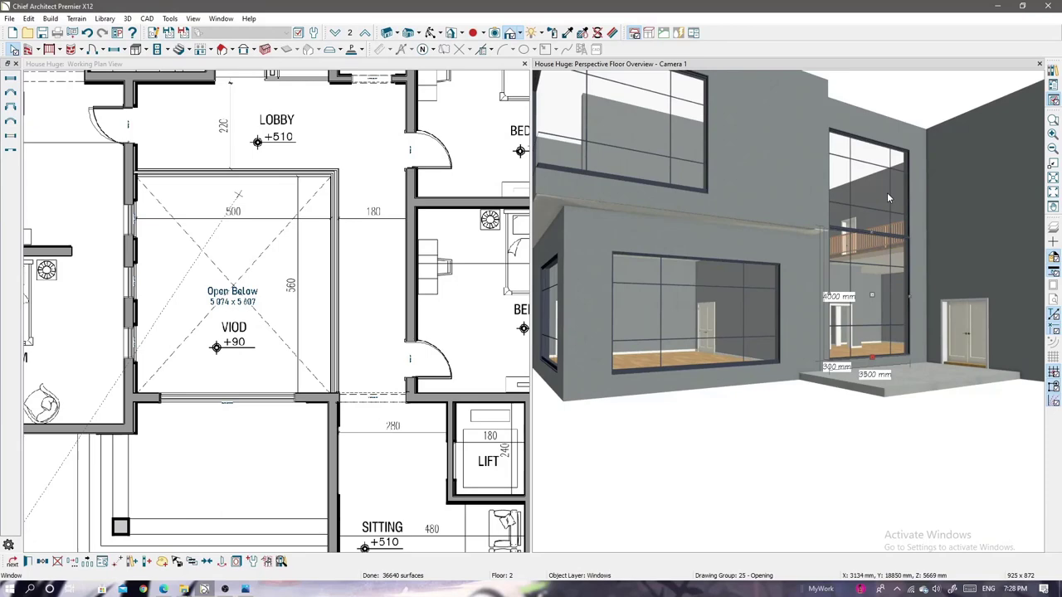
scroll(887, 193, "up", 3)
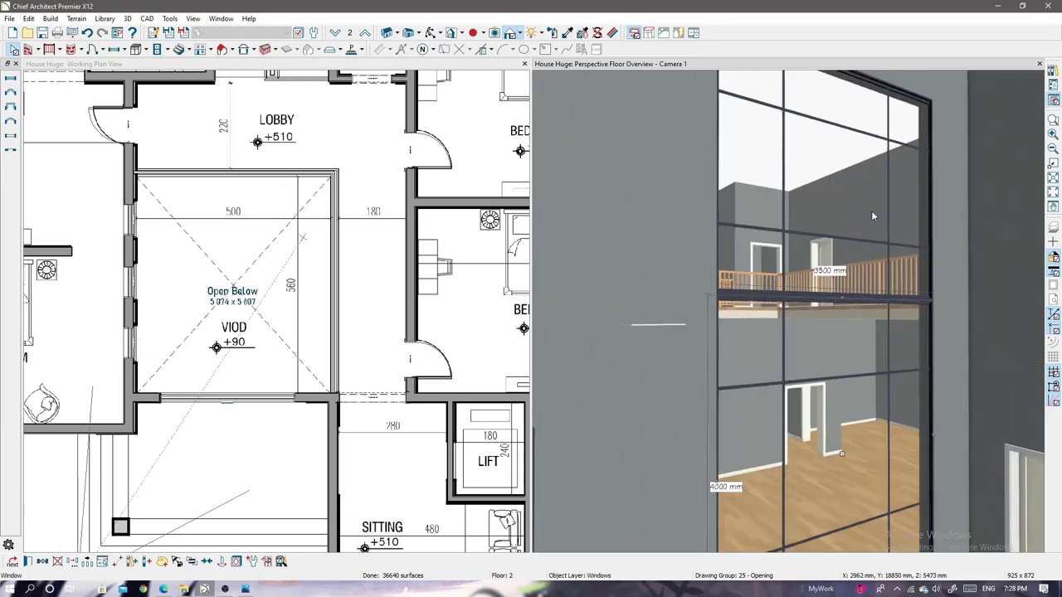
double_click(871, 211)
left_click(438, 170)
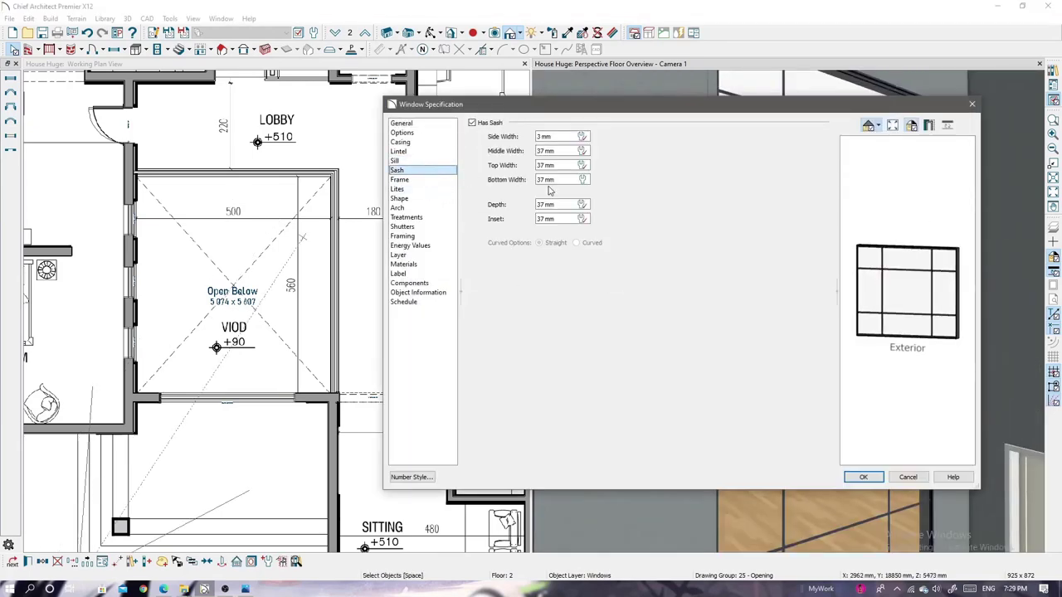
key("Return")
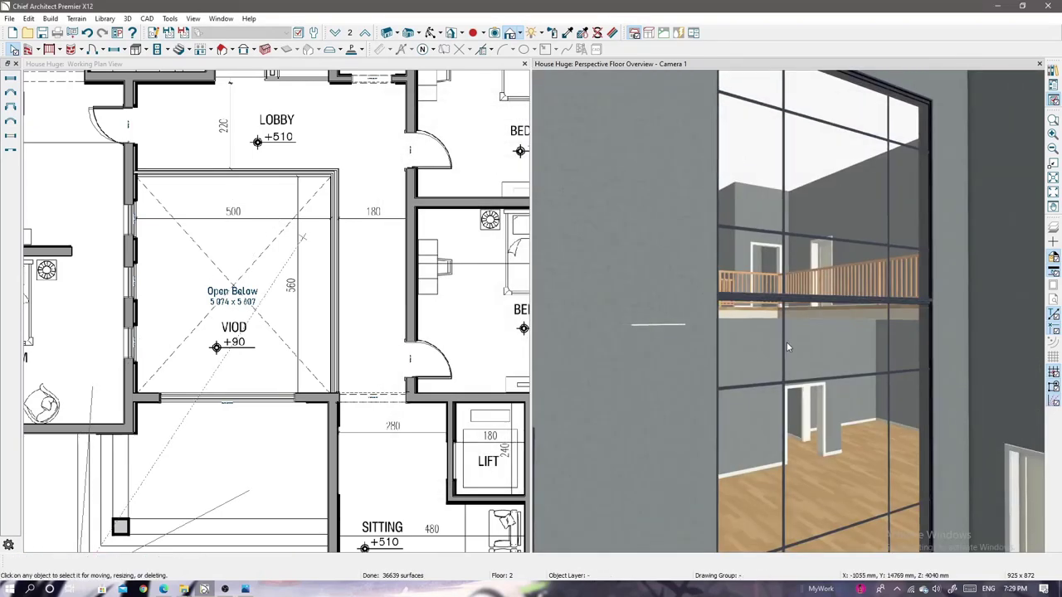
scroll(786, 342, "down", 3)
scroll(787, 342, "up", 3)
double_click(787, 341)
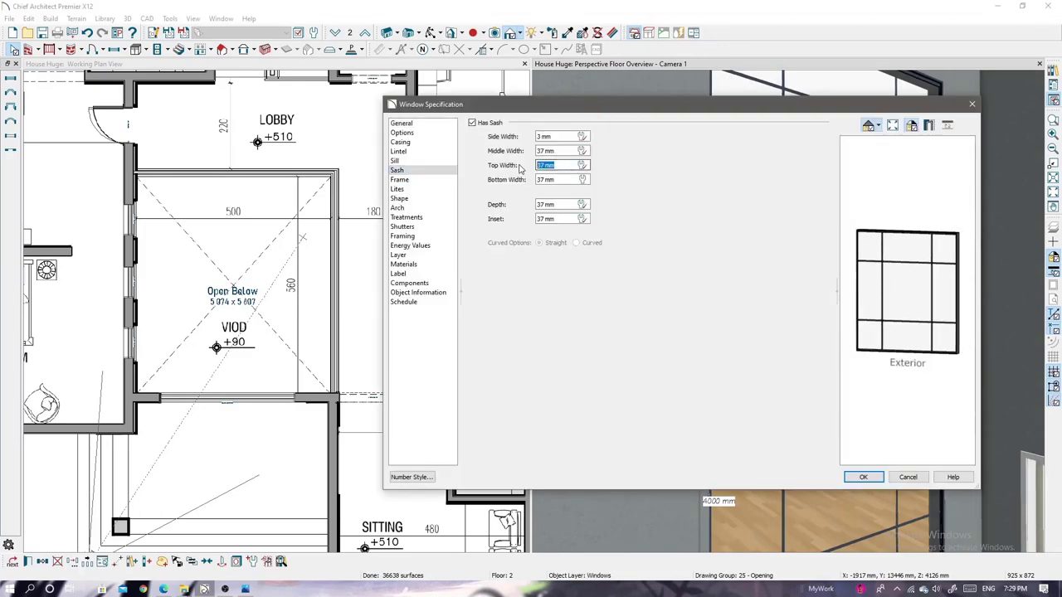
key("Return")
- Give the upper corner window a 3 mm bottom sash width
scroll(842, 290, "down", 3)
scroll(829, 331, "down", 2)
scroll(801, 375, "down", 2)
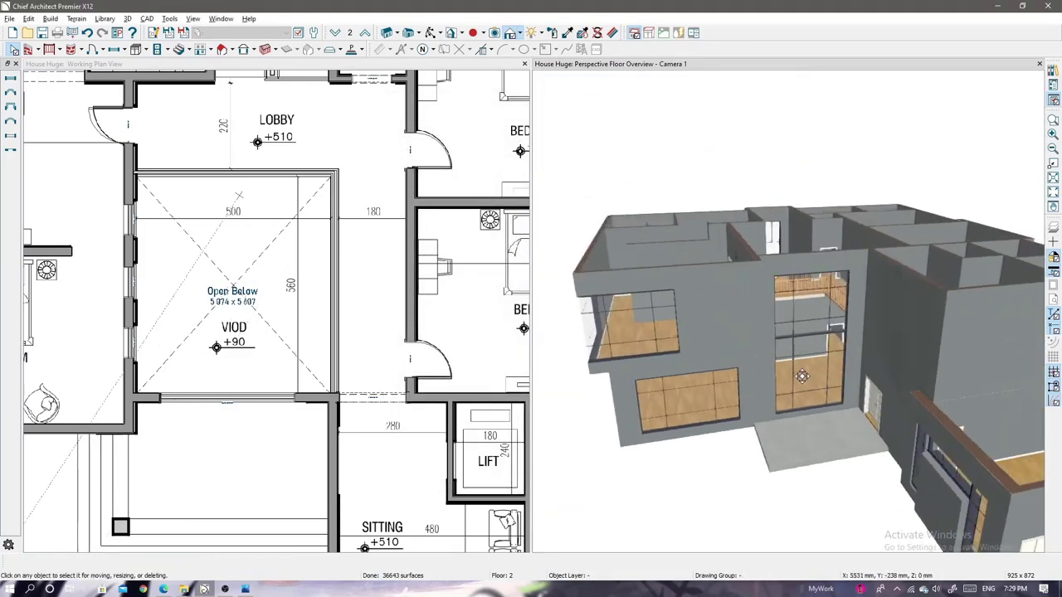
left_click_drag(801, 376, 855, 336)
left_click_drag(823, 371, 686, 252)
left_click(641, 247)
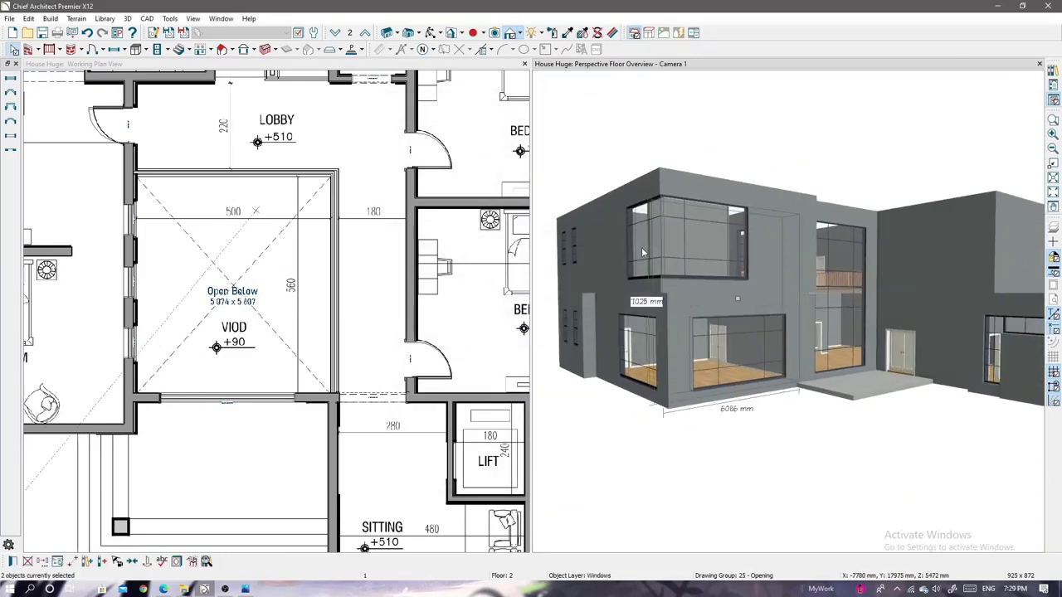
left_click(12, 562)
left_click(245, 149)
type("3")
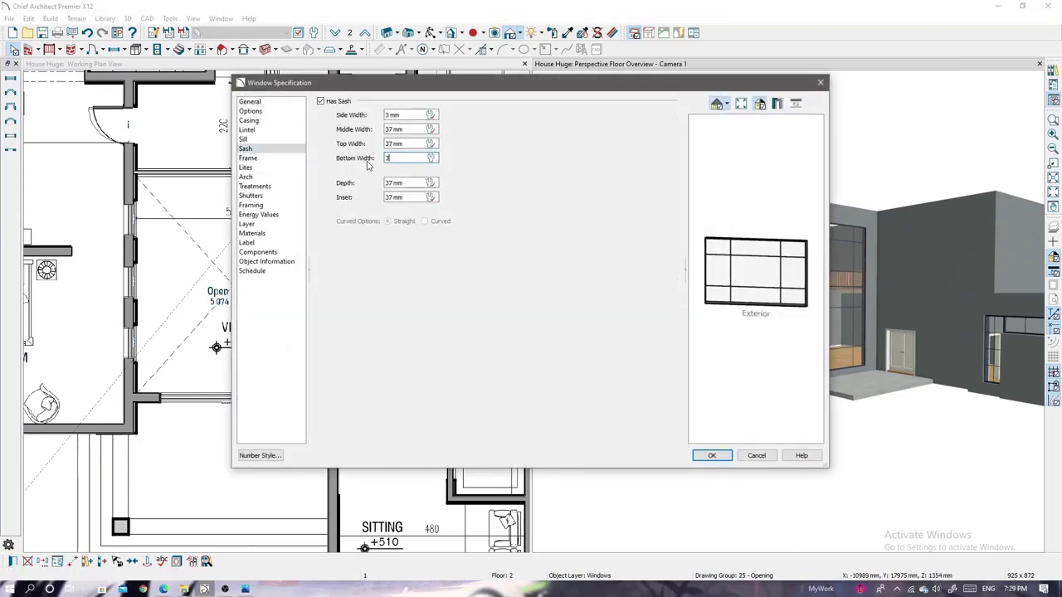
key("Return")
- Review the corner window's lites and frame settings and confirm the changes
double_click(641, 248)
left_click(397, 188)
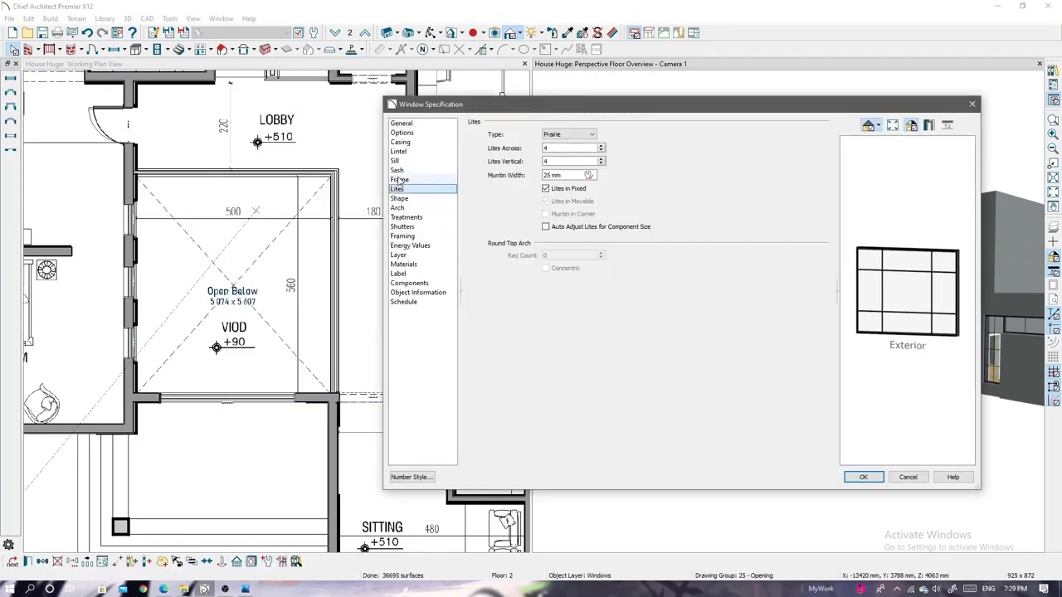
left_click(399, 180)
left_click(863, 477)
mouse_move(826, 505)
left_mouse_down()
mouse_move(832, 481)
mouse_move(758, 478)
left_mouse_up()
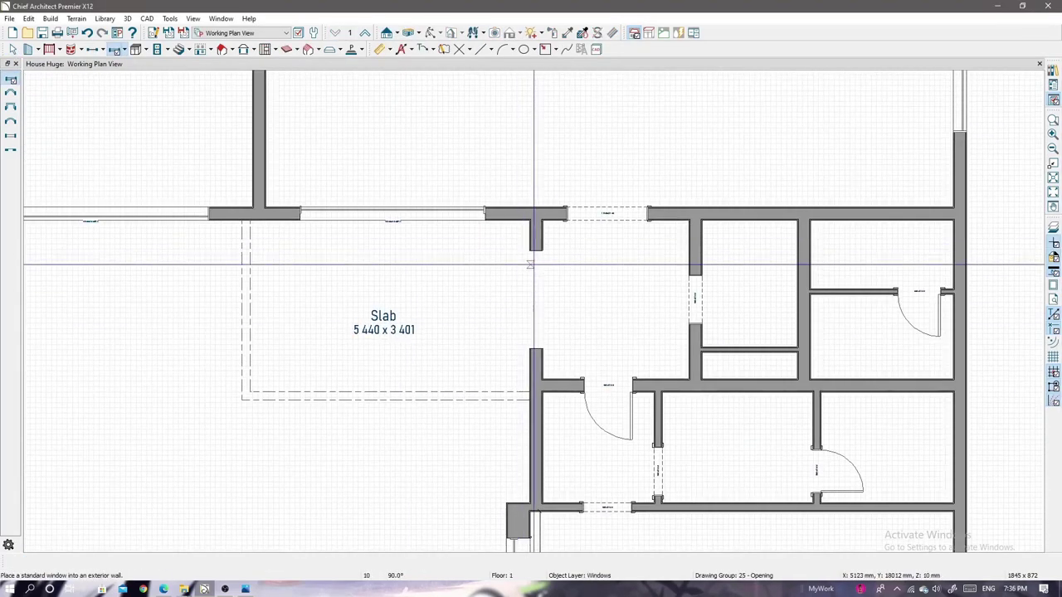
- Delete the wall section beside the slab
key("space")
left_click(539, 284)
key("Delete")
- Place a window in the Floor 1 wall beside the hallway, then go up to floor 2
left_click(115, 49)
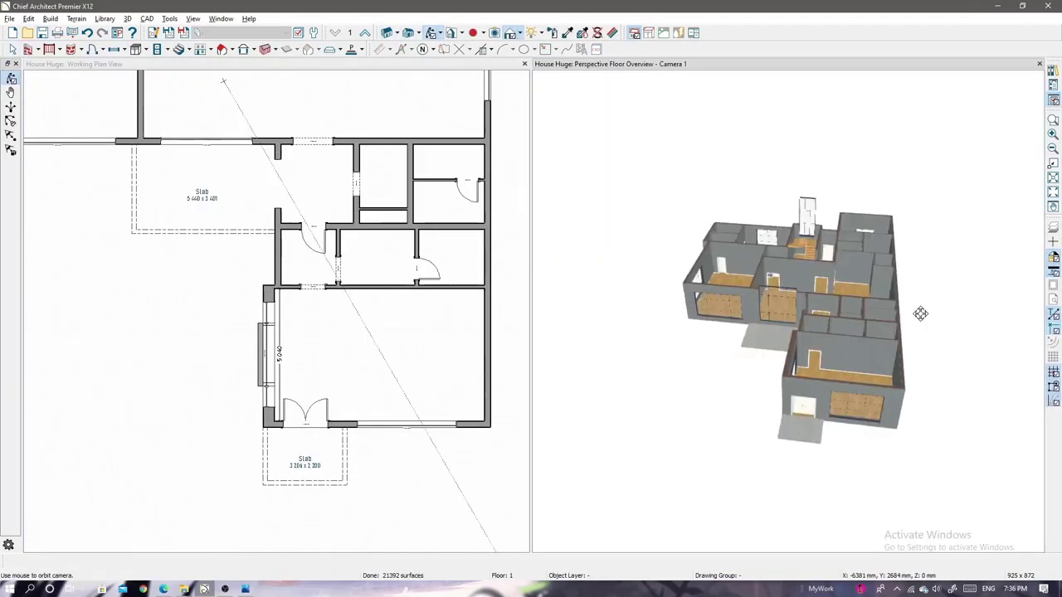
scroll(919, 310, "up", 5)
scroll(871, 260, "up", 5)
key("space")
left_click(615, 156)
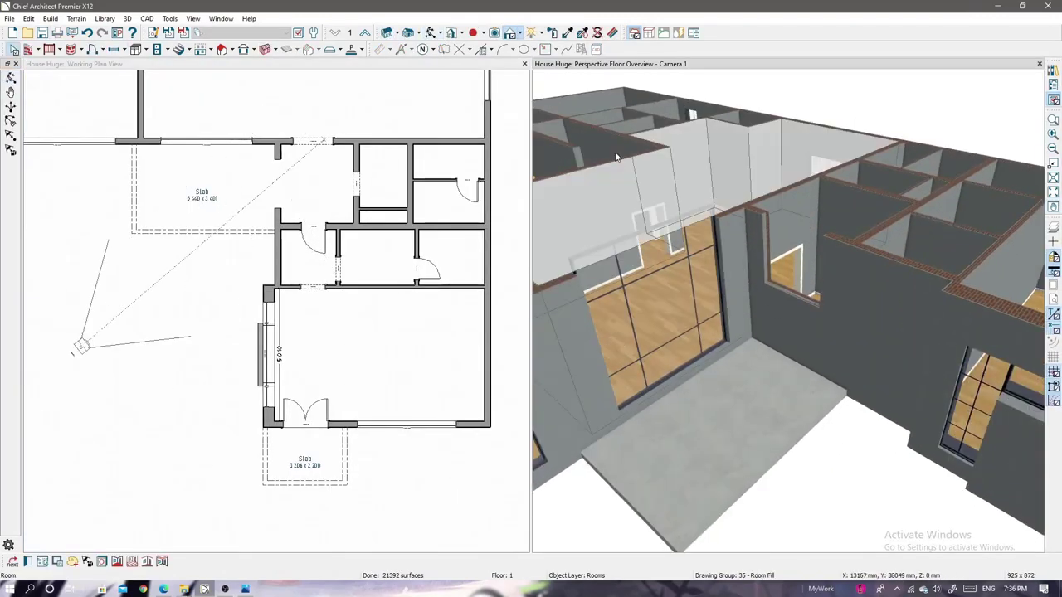
key("Page_Up")
scroll(790, 359, "up", 5)
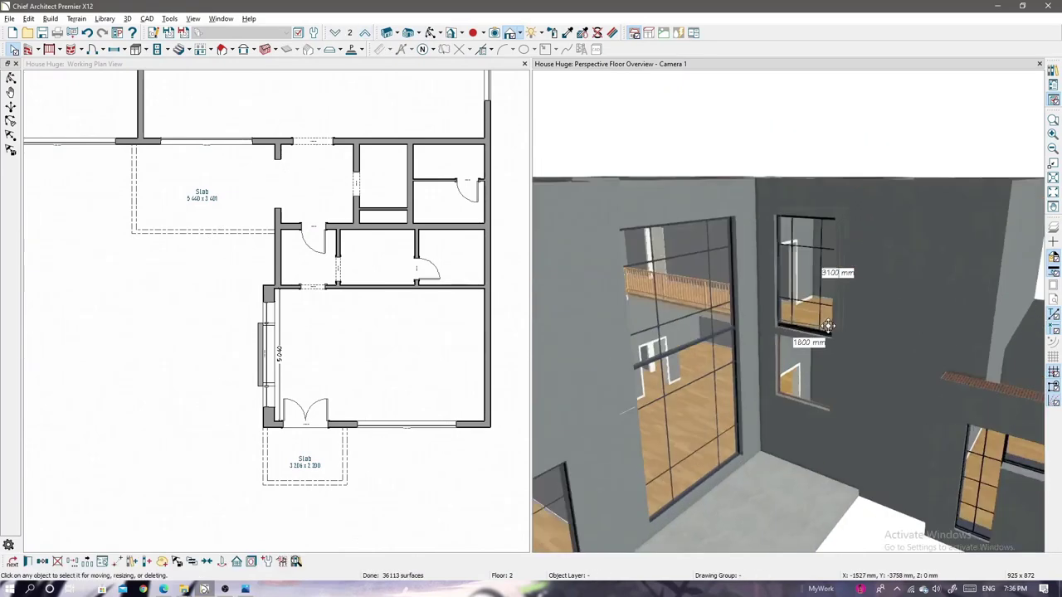
key("Page_Down")
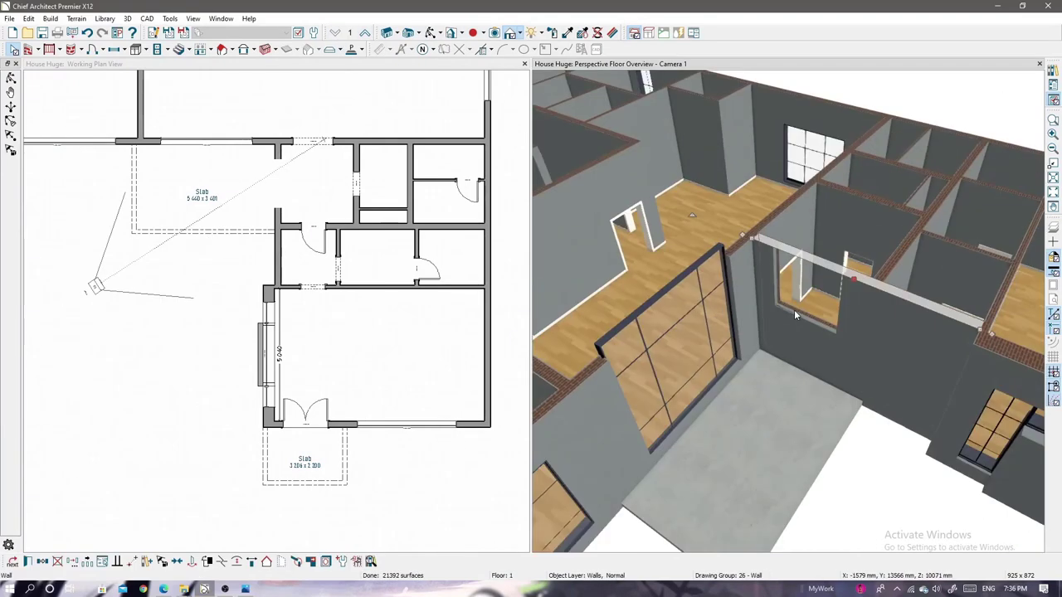
key("Escape")
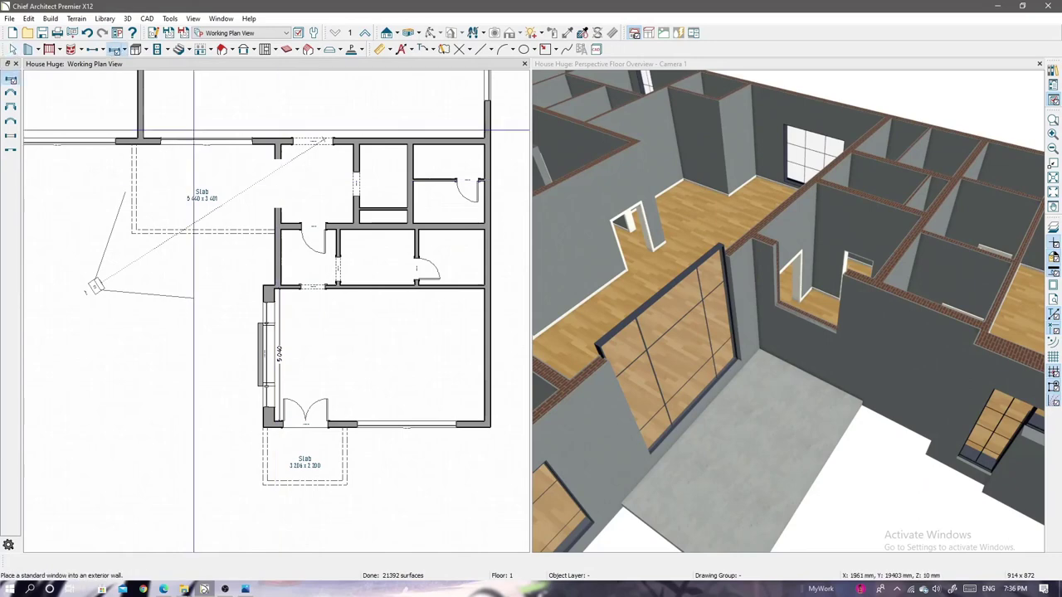
left_click(284, 189)
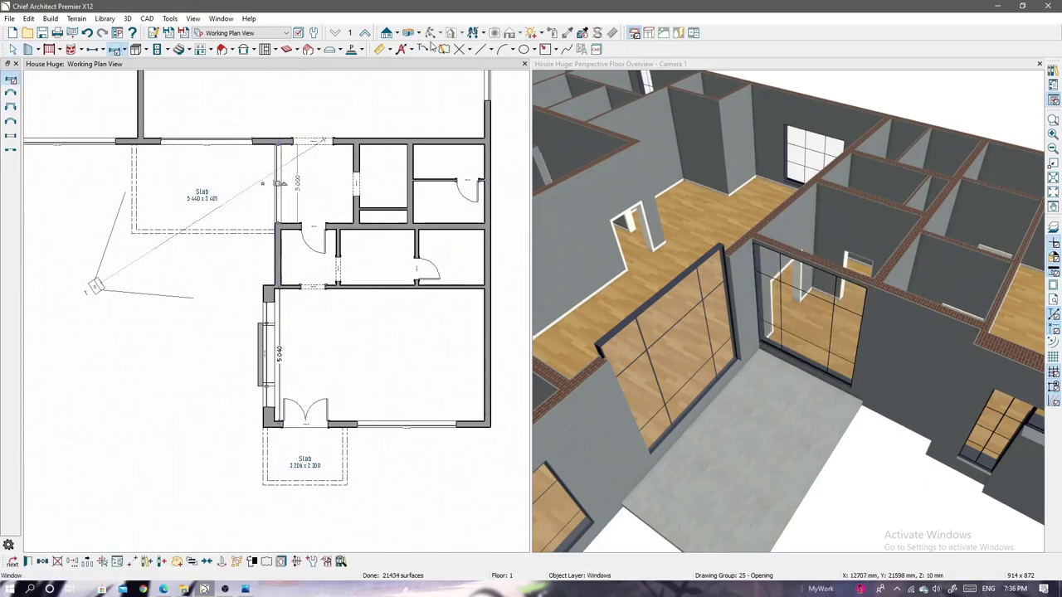
left_click(365, 33)
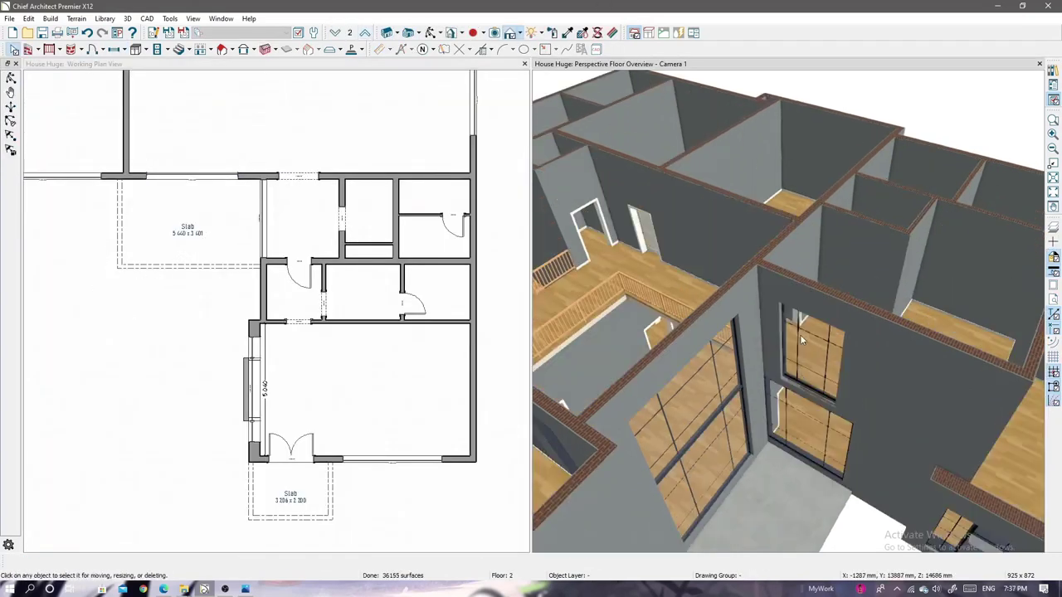
- Apply the window width change and make the tall window a Single Casement
double_click(801, 338)
key("Return")
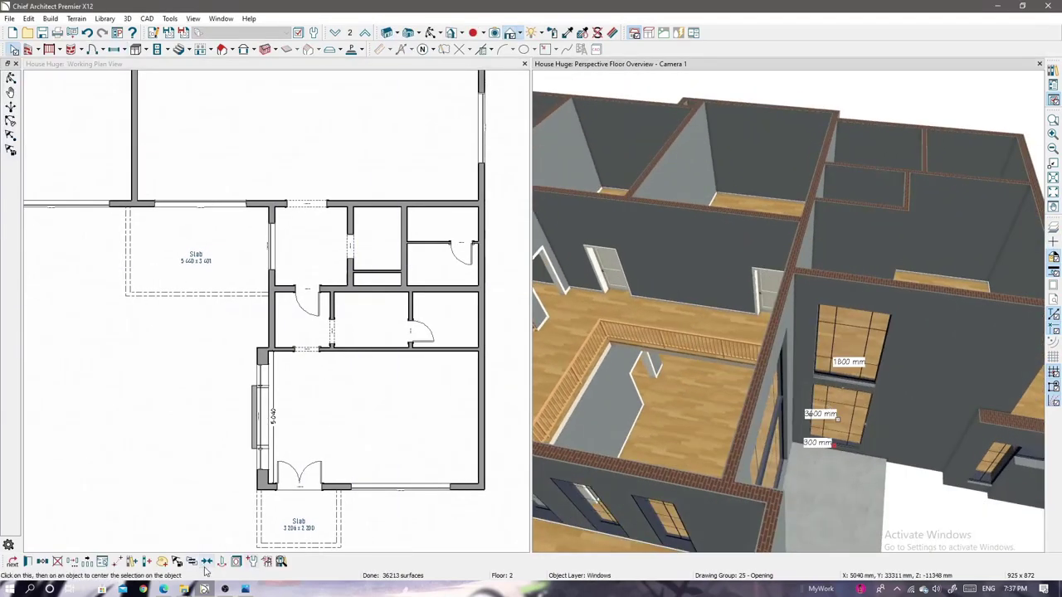
scroll(843, 379, "up", 2)
scroll(874, 414, "up", 4)
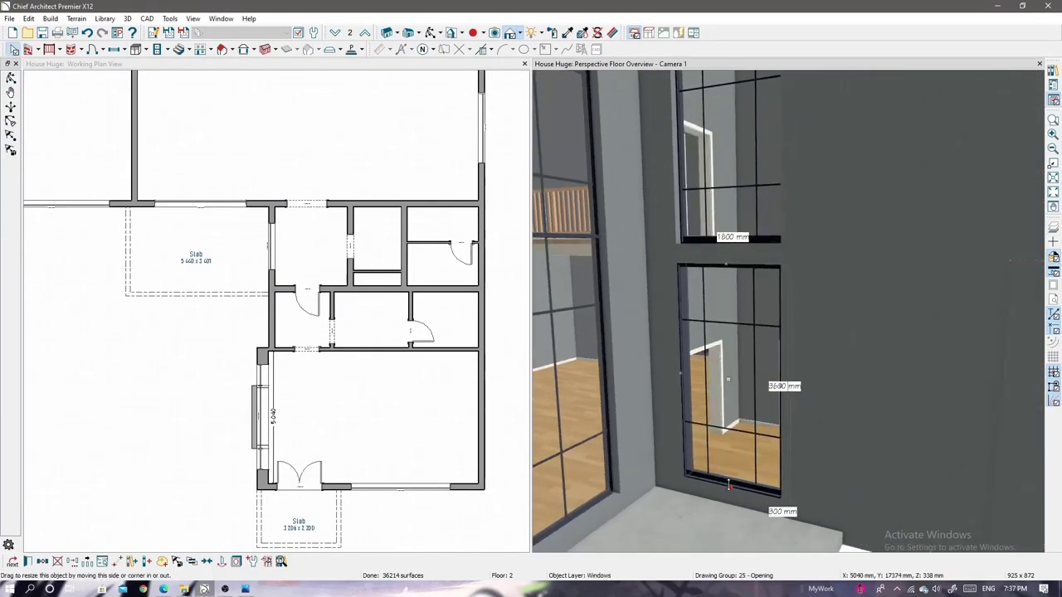
double_click(750, 432)
left_click(589, 124)
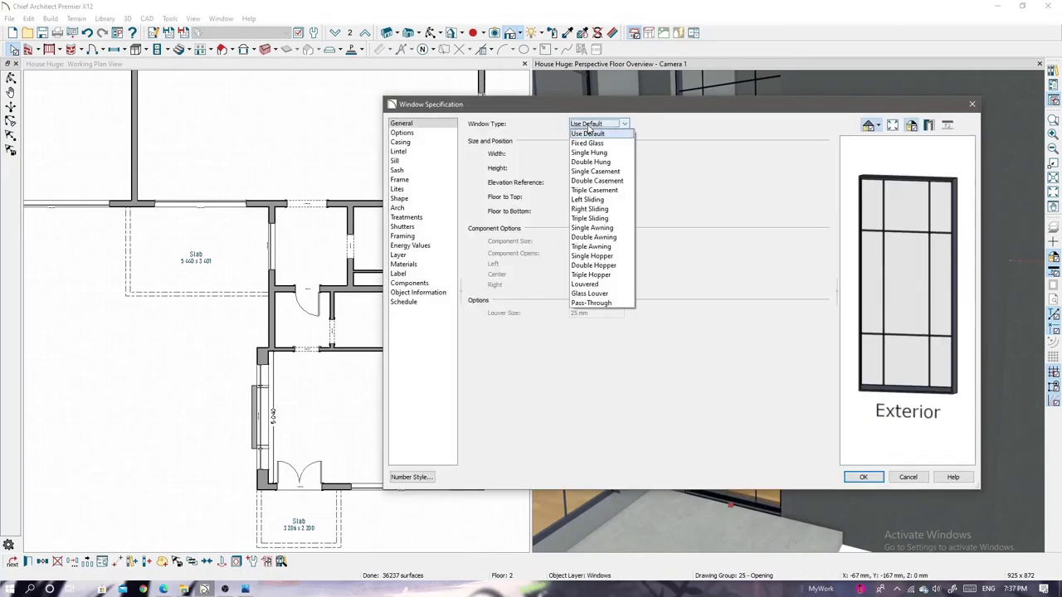
left_click(614, 172)
left_click(859, 477)
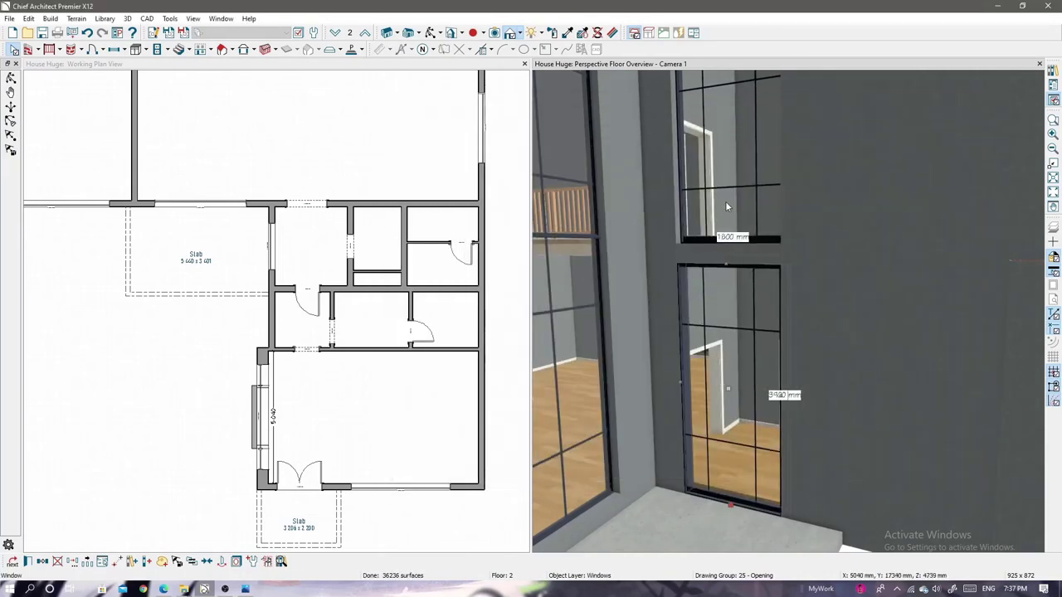
- Set the tall window's frame inset to 100 mm
double_click(718, 333)
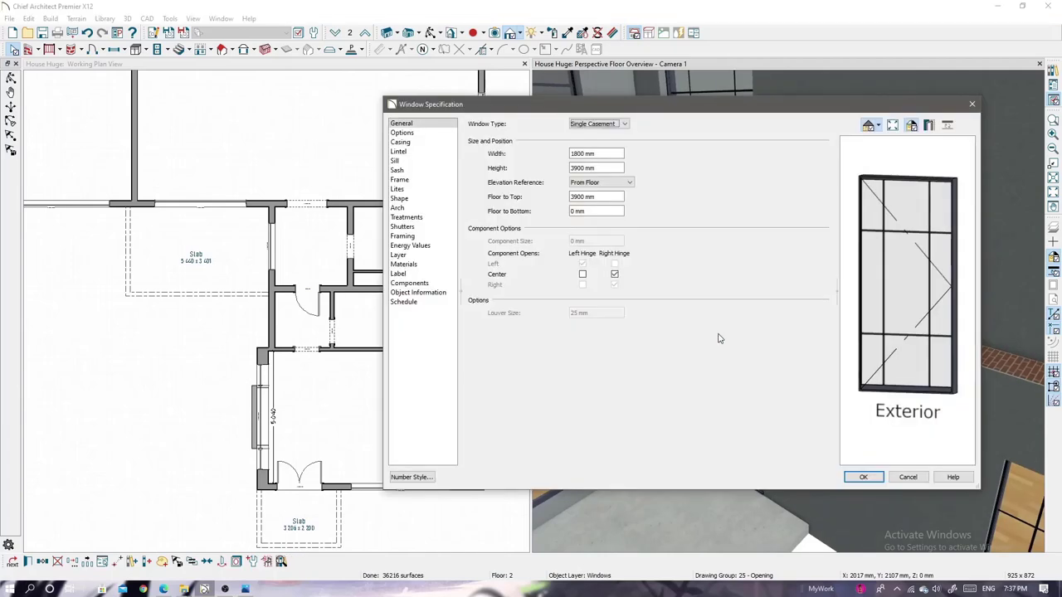
left_click(399, 179)
left_click(476, 121)
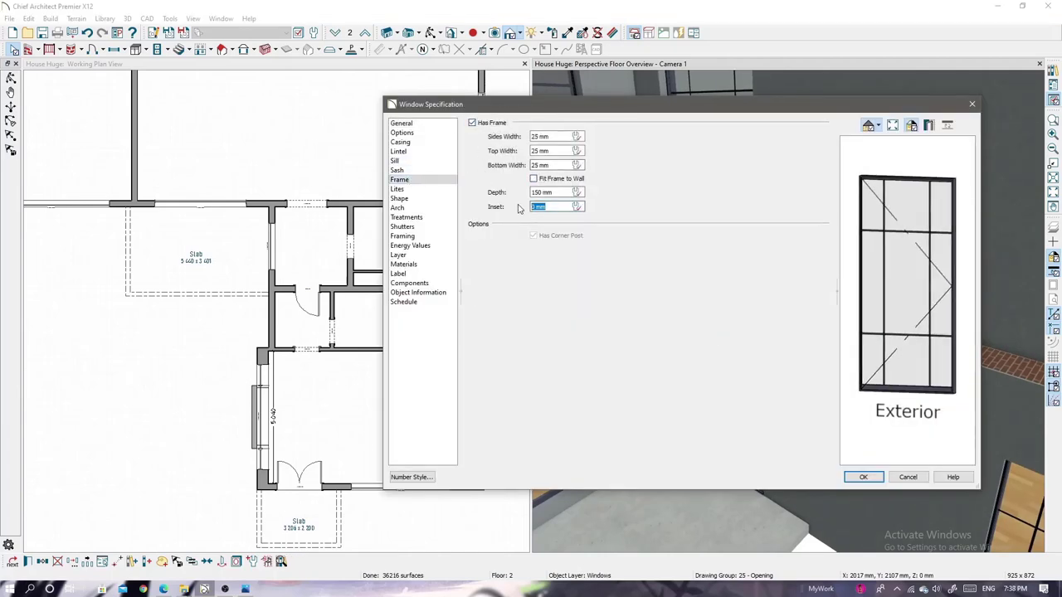
key("Return")
- Split the tall window into upper and lower units and adjust its sash widths
middle_click_drag(683, 313, 787, 301)
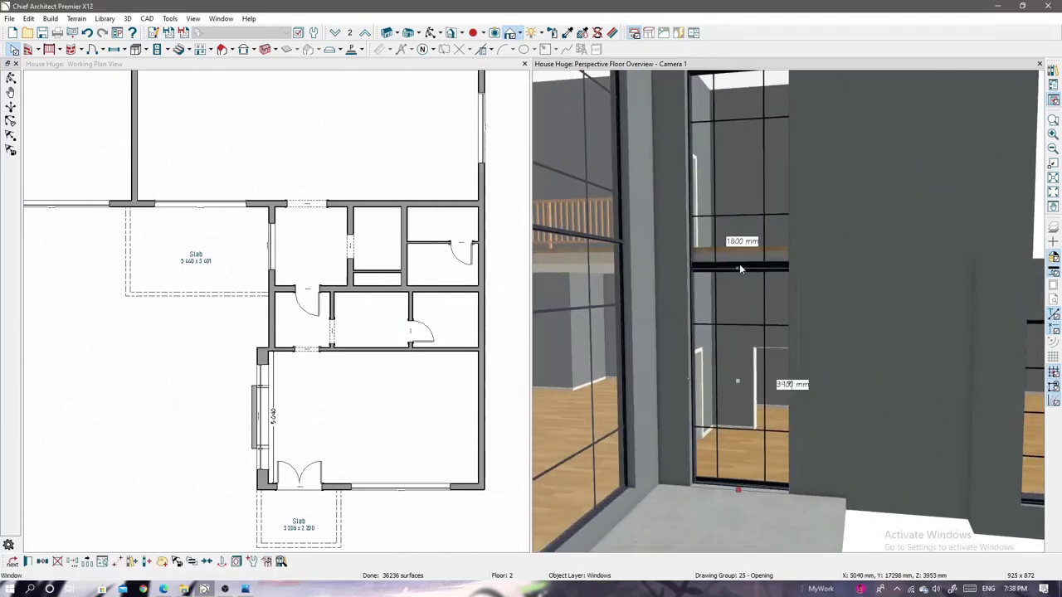
left_click_drag(737, 277, 737, 270)
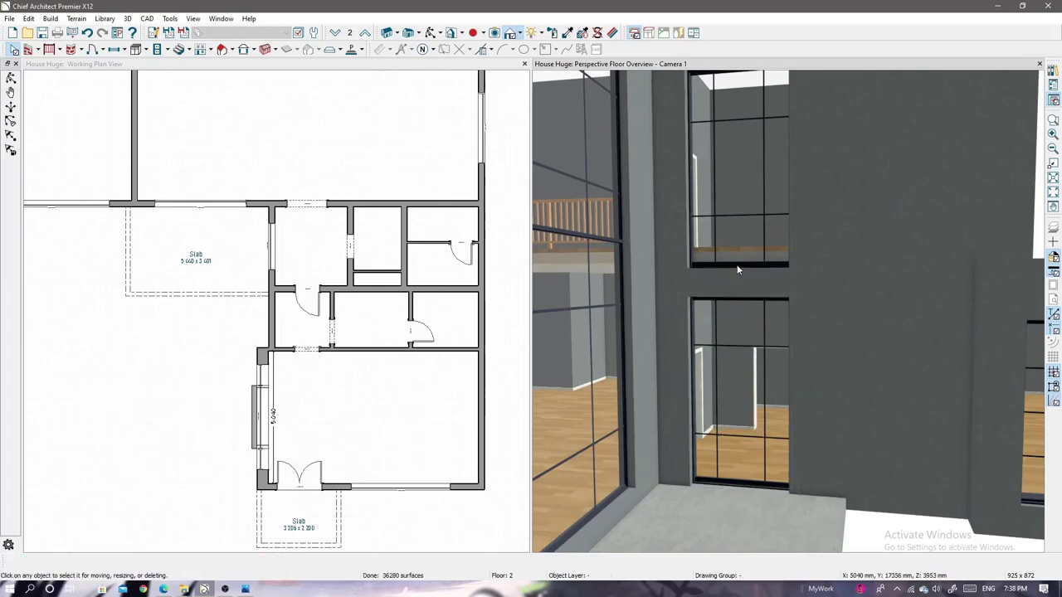
double_click(729, 276)
left_click(399, 180)
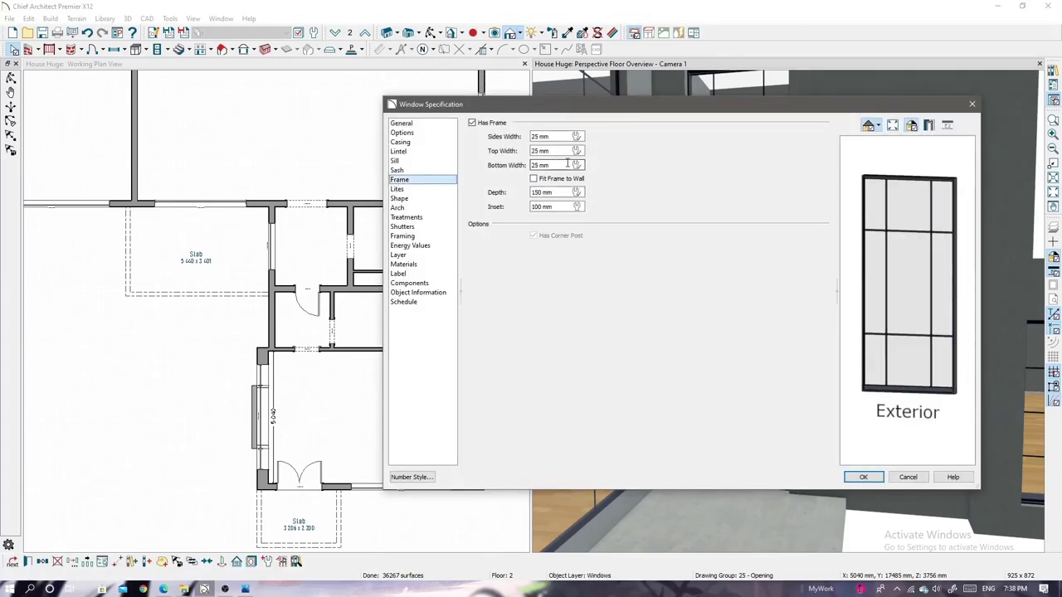
left_click(396, 170)
key("Return")
scroll(884, 294, "up", 3)
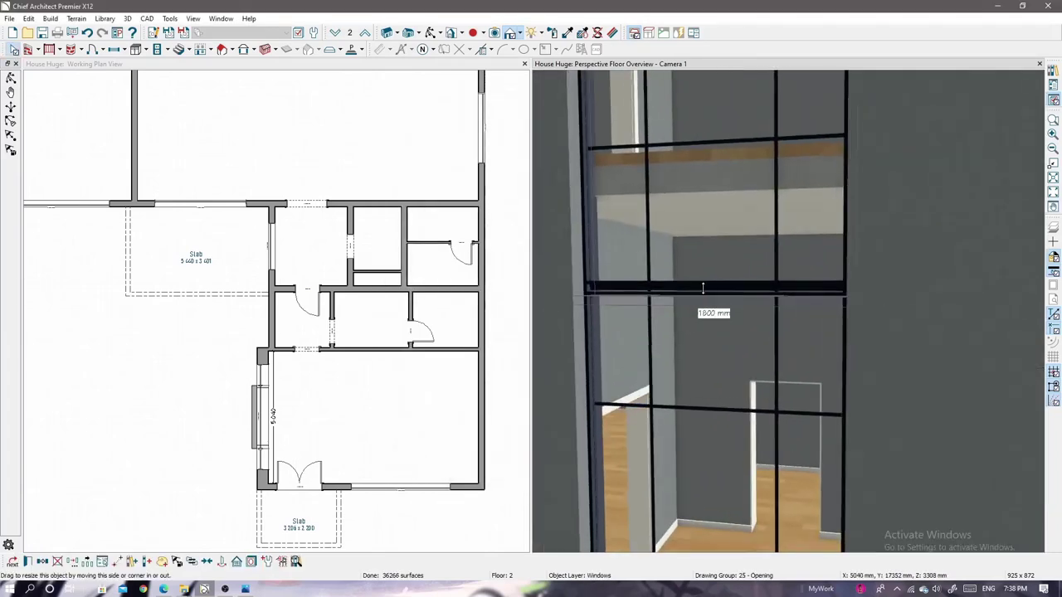
double_click(705, 316)
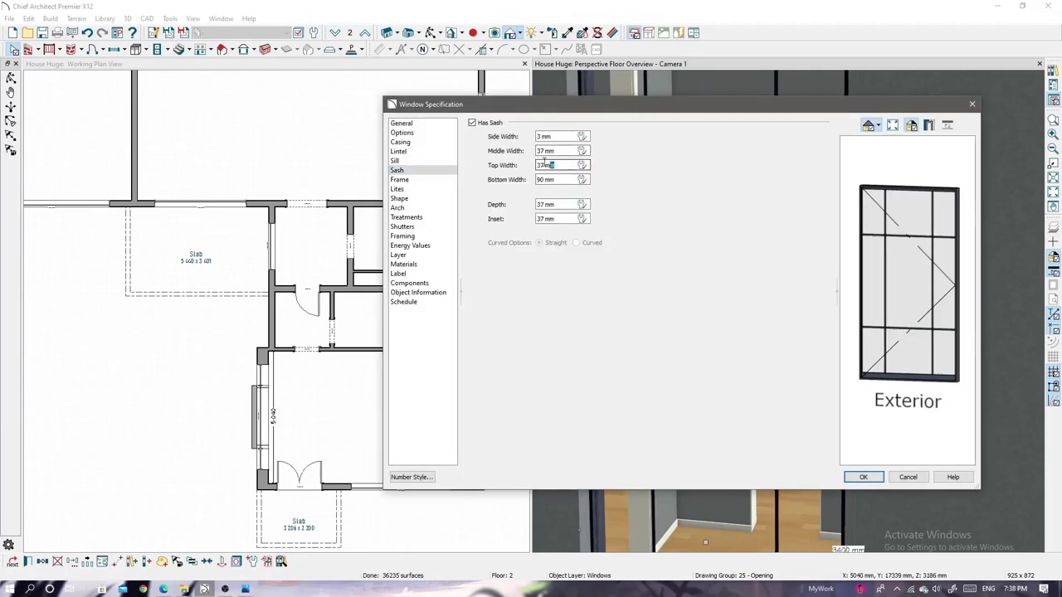
key("Return")
scroll(750, 317, "down", 3)
scroll(753, 343, "down", 5)
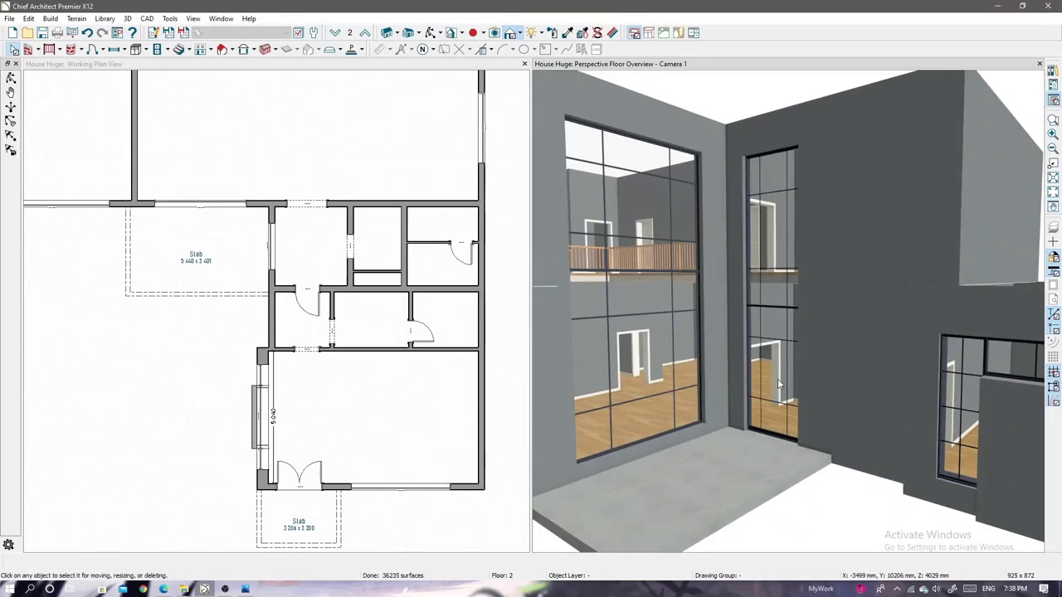
- Review the window's label and component options, then check the floor below and return to floor 2
double_click(792, 380)
left_click(429, 273)
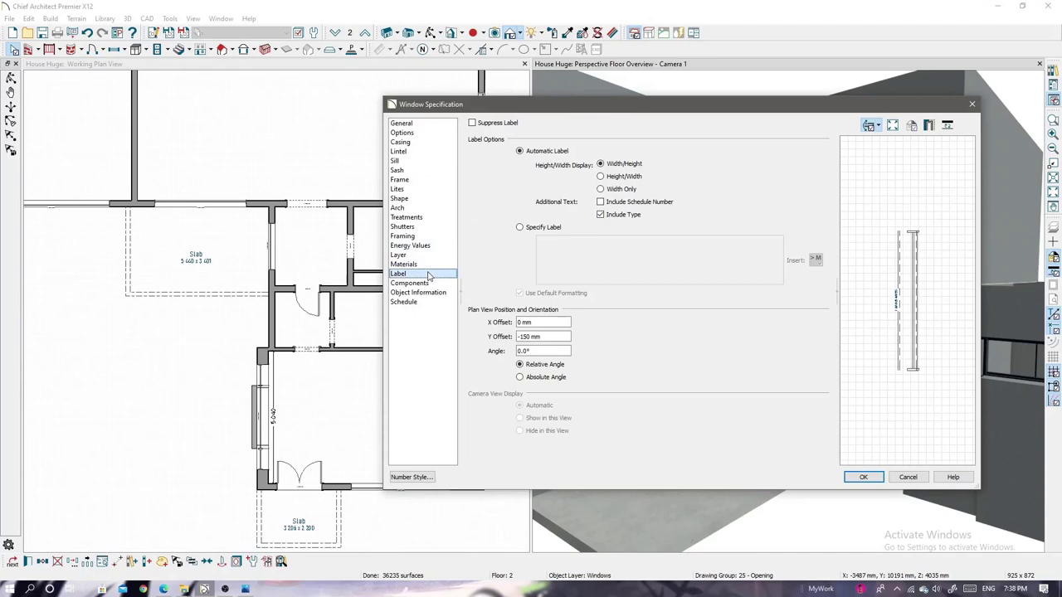
left_click(423, 284)
left_click(400, 274)
scroll(895, 312, "up", 1)
scroll(894, 312, "up", 2)
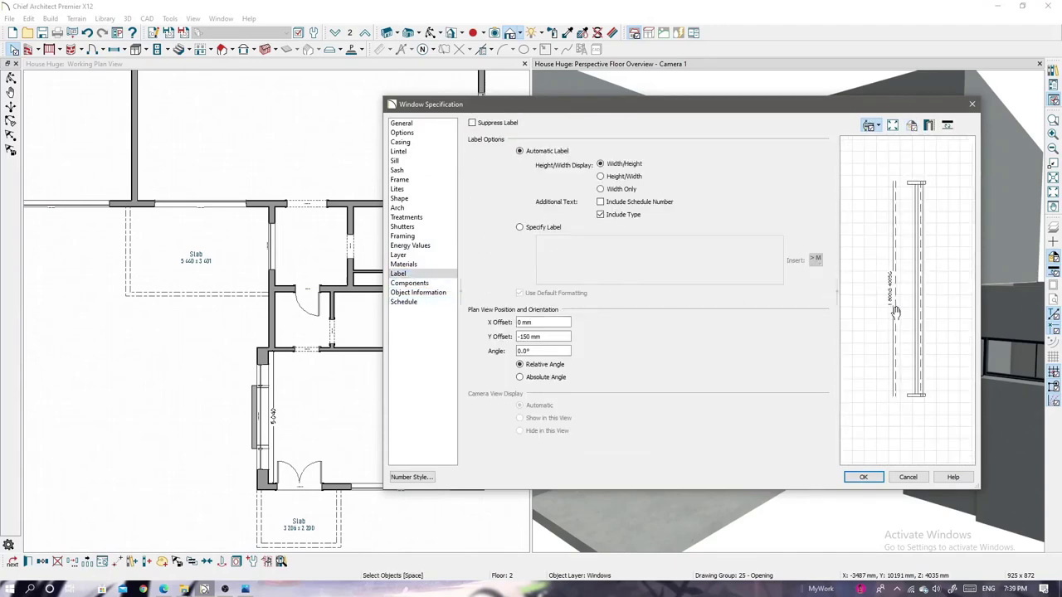
left_click(862, 477)
key("Page_Down")
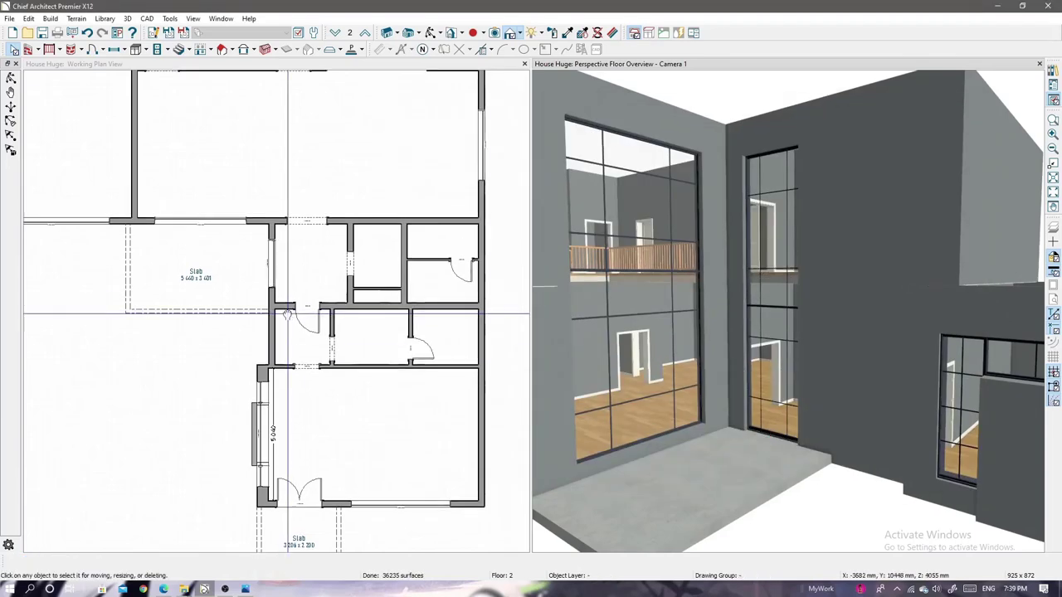
scroll(285, 308, "down", 2)
scroll(330, 334, "up", 2)
key("Page_Up")
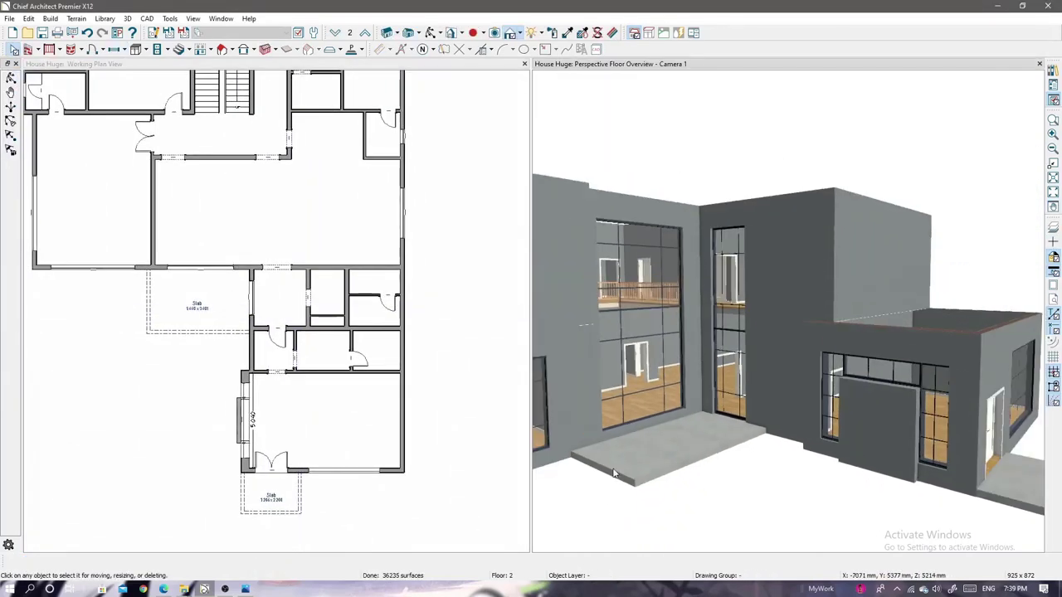
- Add a new third floor using the default 3rd Floor settings
left_click(245, 589)
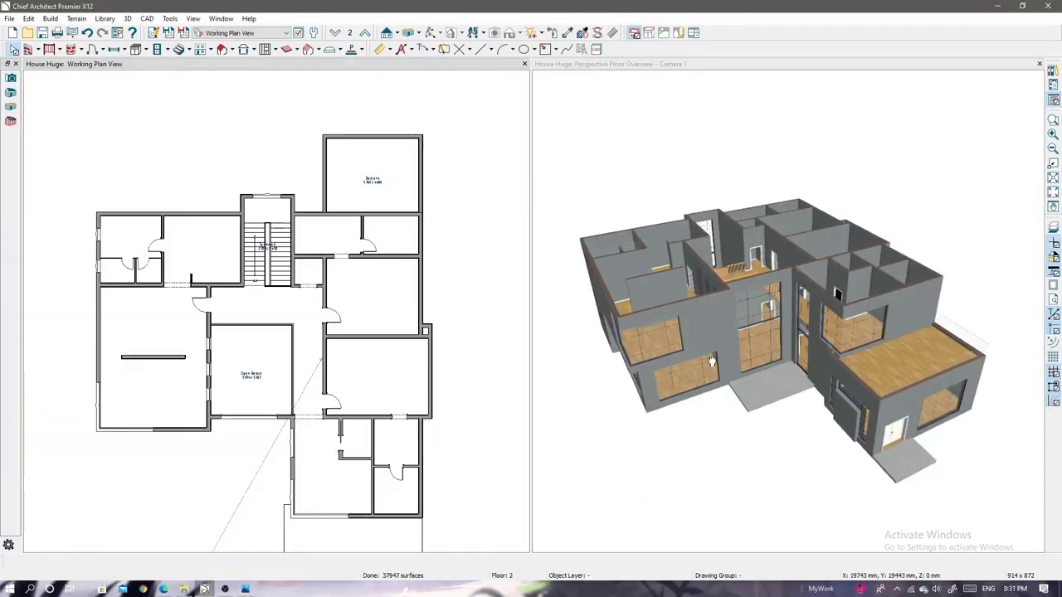
left_click(155, 50)
left_click(495, 306)
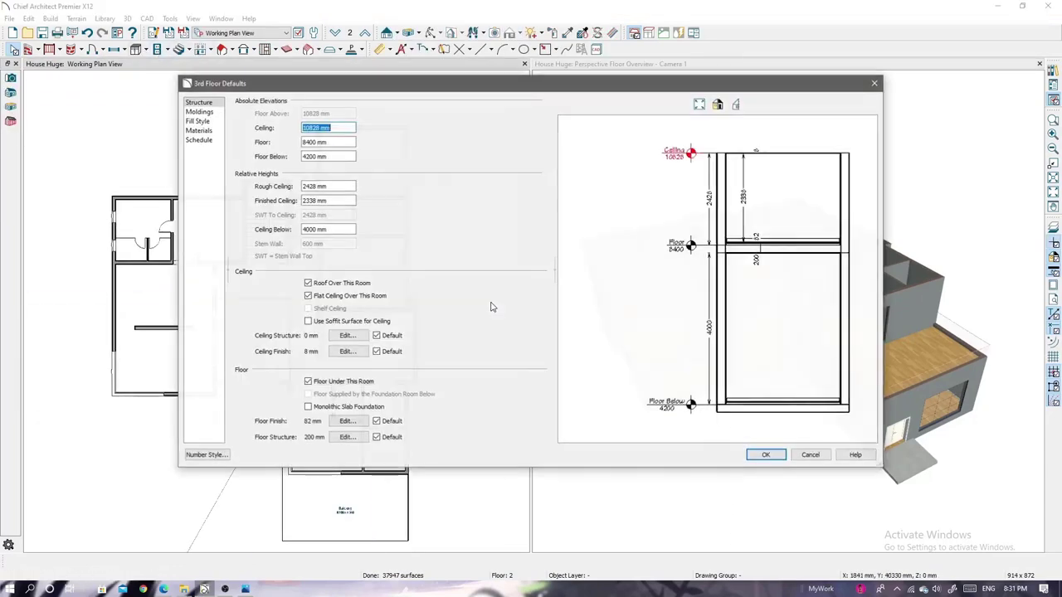
key("Return")
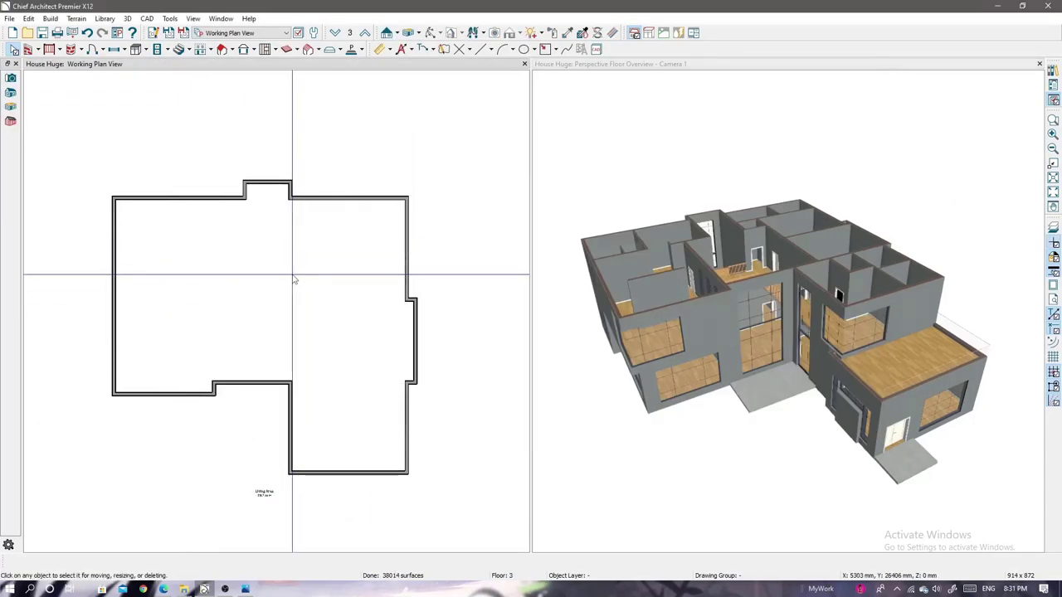
left_click(586, 199)
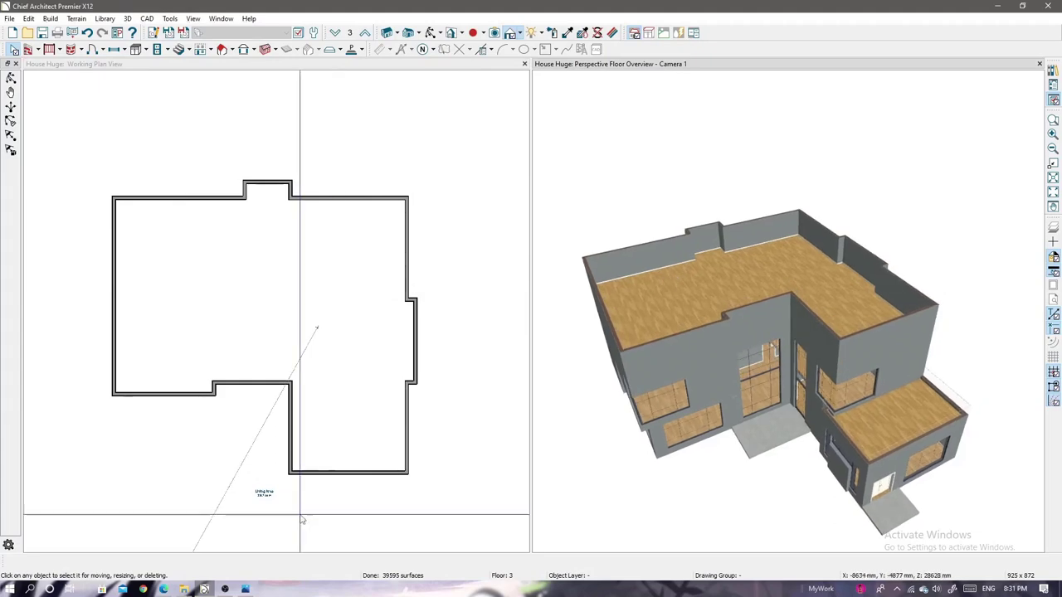
- Compare with the reference plan and draw a new wall from the top-left outer wall on floor 3
key("alt+Tab")
scroll(308, 427, "down", 1)
key("alt+Tab")
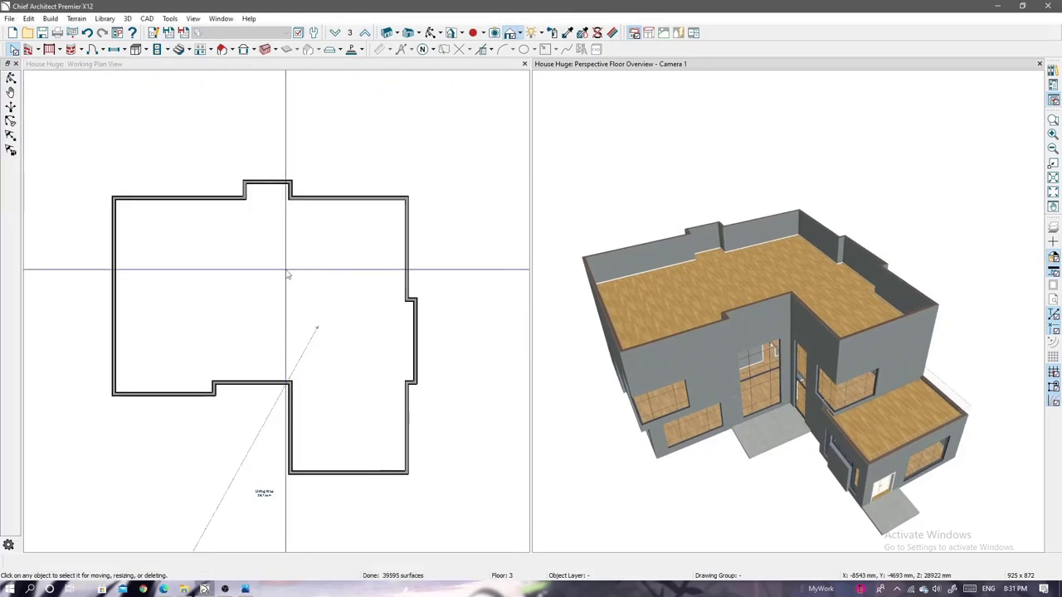
scroll(287, 275, "up", 3)
scroll(301, 301, "down", 1)
left_click(252, 159)
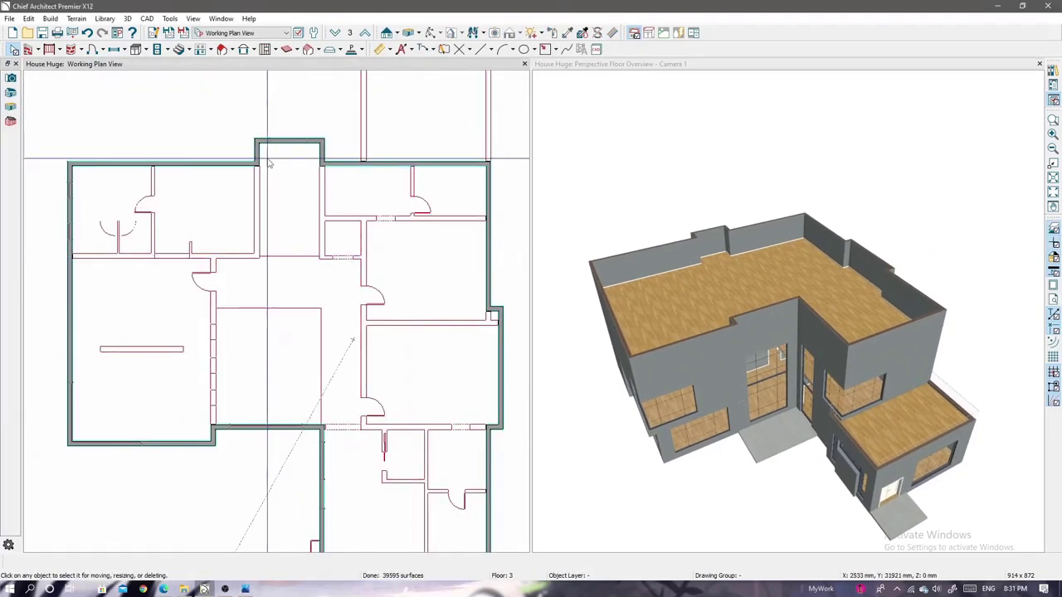
scroll(253, 252, "up", 2)
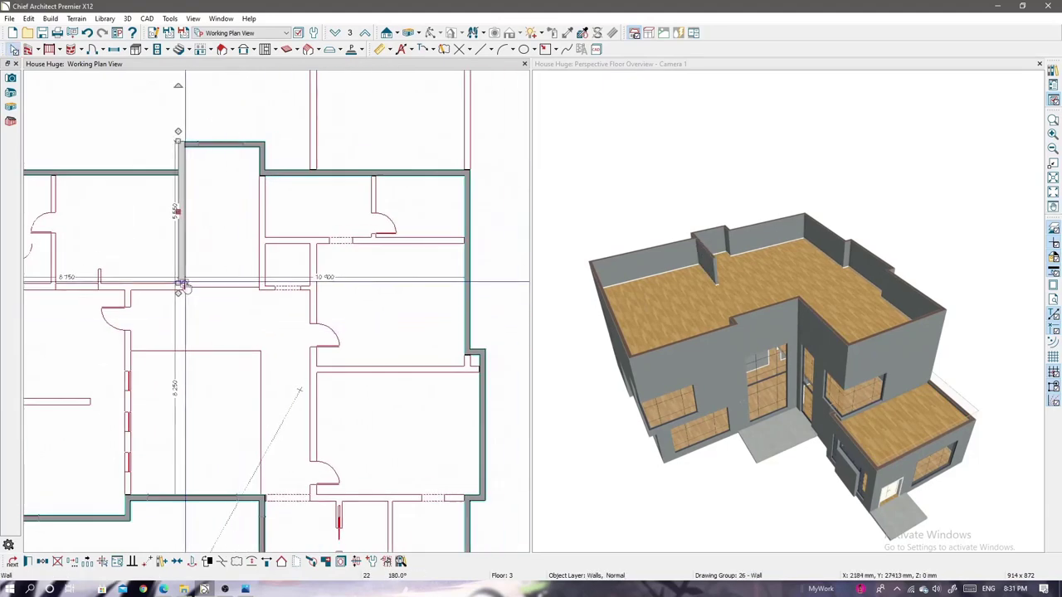
left_click_drag(179, 347, 446, 359)
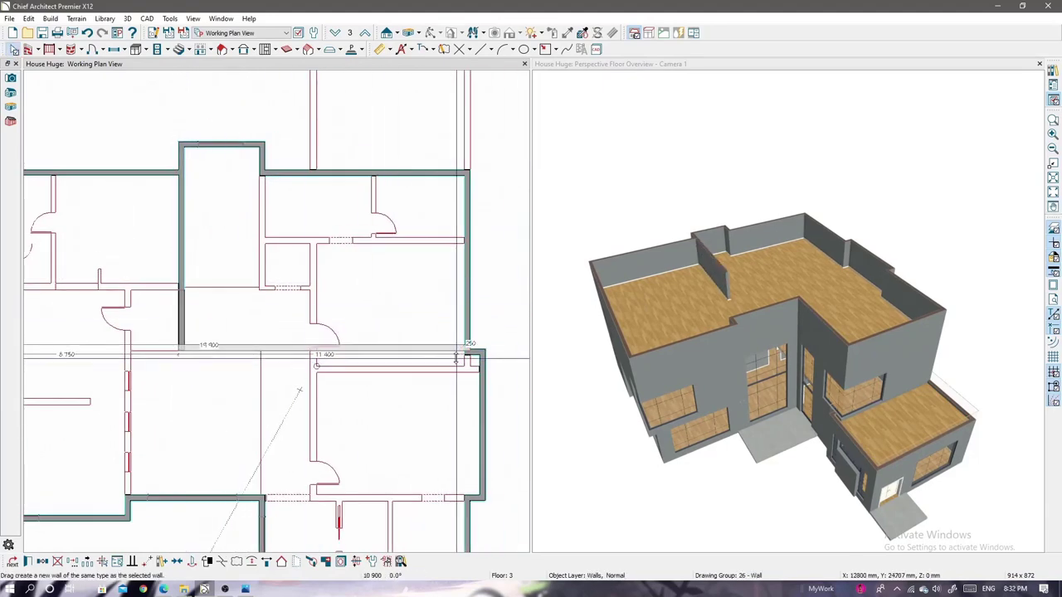
- Inspect the new small room and its short dividing wall on floor 3
scroll(325, 266, "down", 3)
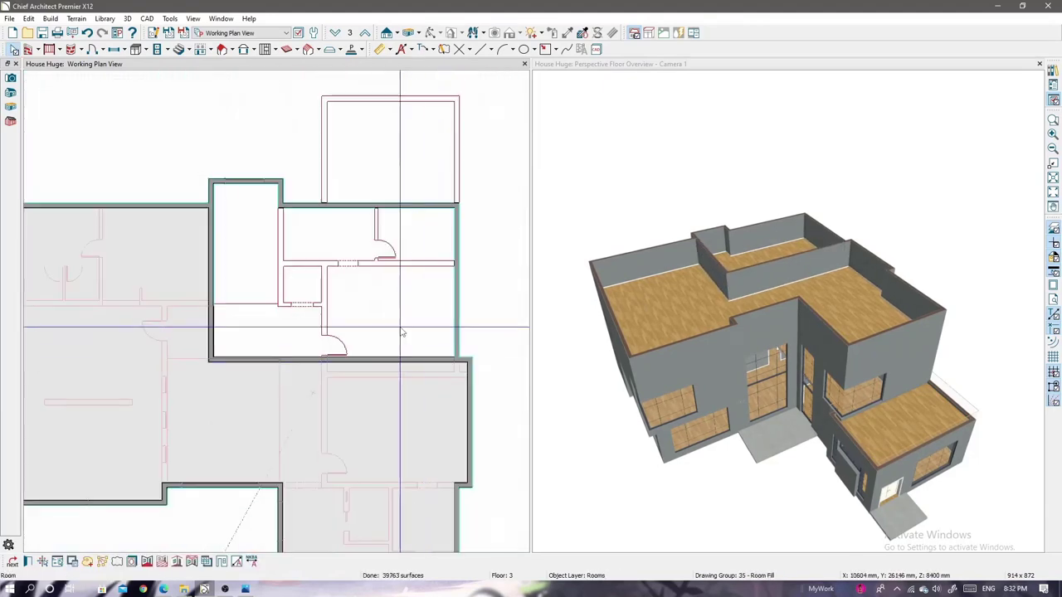
left_click(325, 266)
scroll(325, 266, "up", 2)
left_click(286, 182)
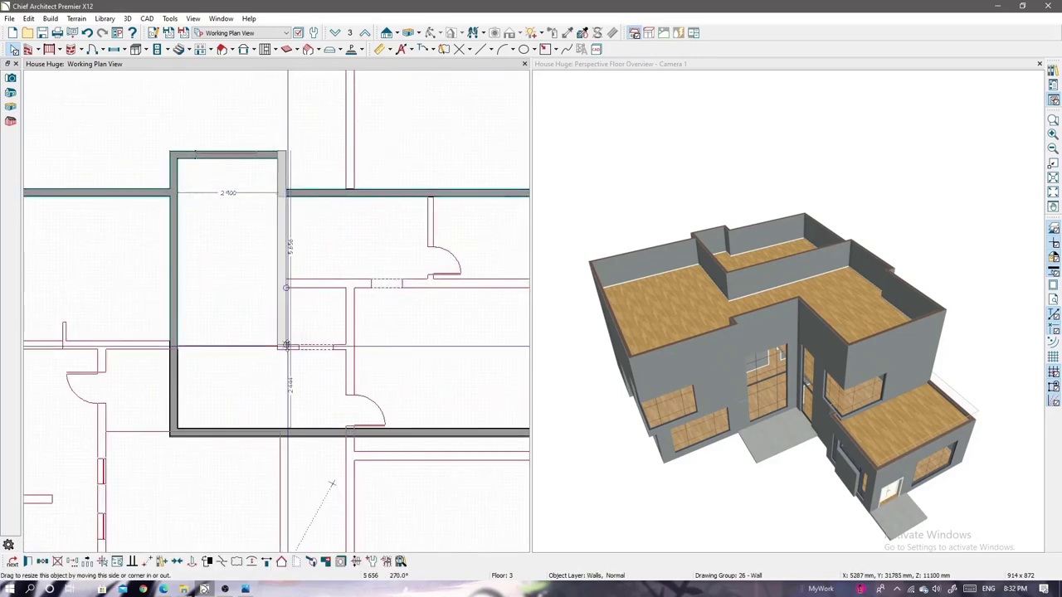
scroll(285, 345, "down", 3)
left_click(434, 317)
scroll(432, 328, "up", 2)
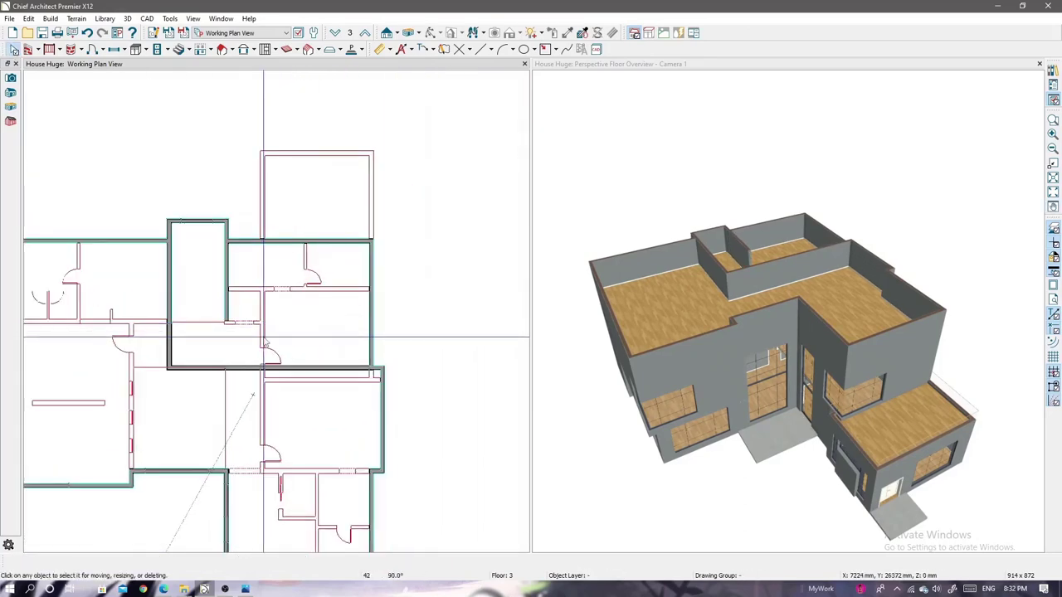
- Check a wall's length and set the horizontal partition wall to Interior wall 10
scroll(265, 342, "up", 3)
left_click(265, 343)
scroll(290, 338, "down", 2)
left_click(320, 334)
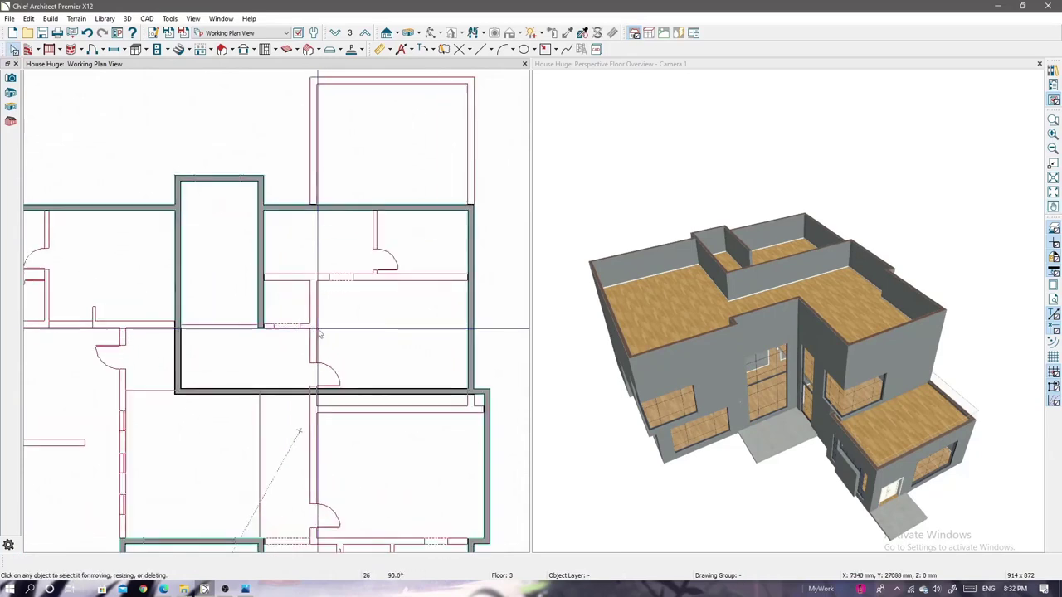
scroll(320, 333, "up", 1)
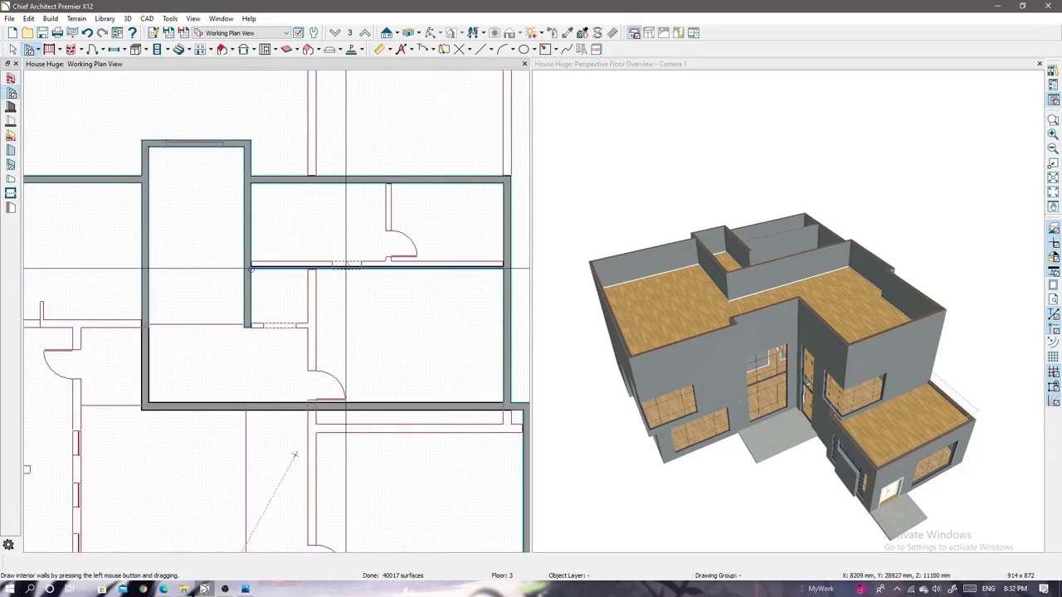
double_click(377, 270)
left_click(45, 158)
left_click(244, 132)
left_click(234, 237)
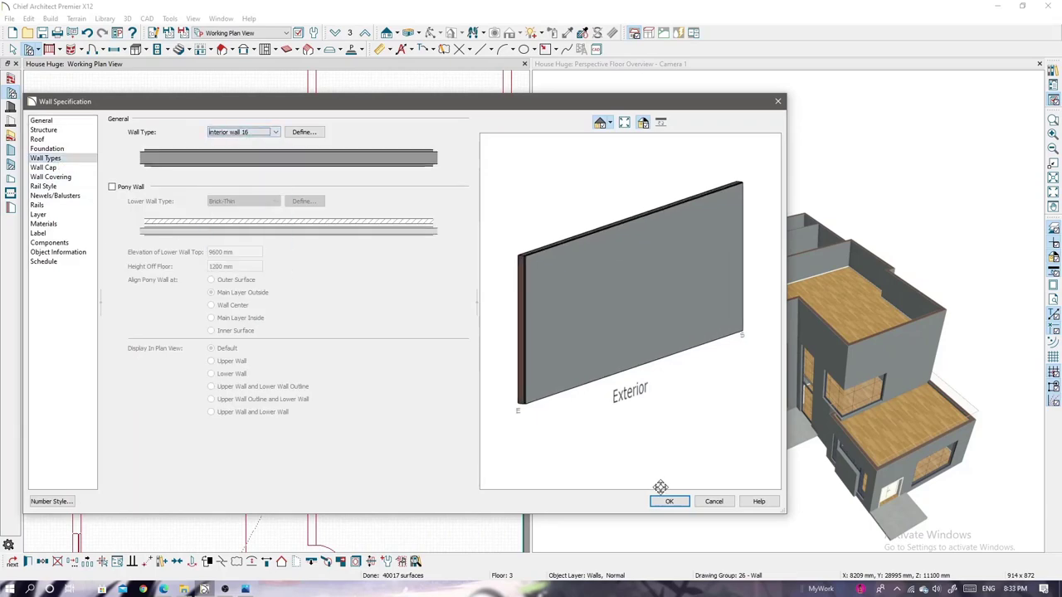
left_click(668, 501)
- Make Interior wall 10 the default wall type for new walls
double_click(11, 93)
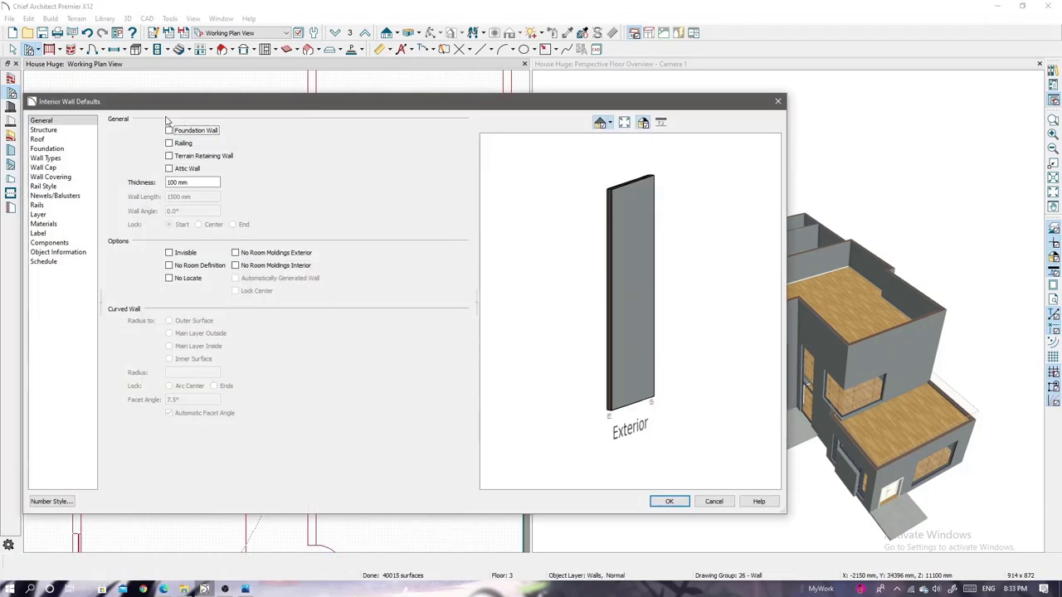
left_click(45, 157)
left_click(245, 132)
left_click(246, 243)
left_click(671, 501)
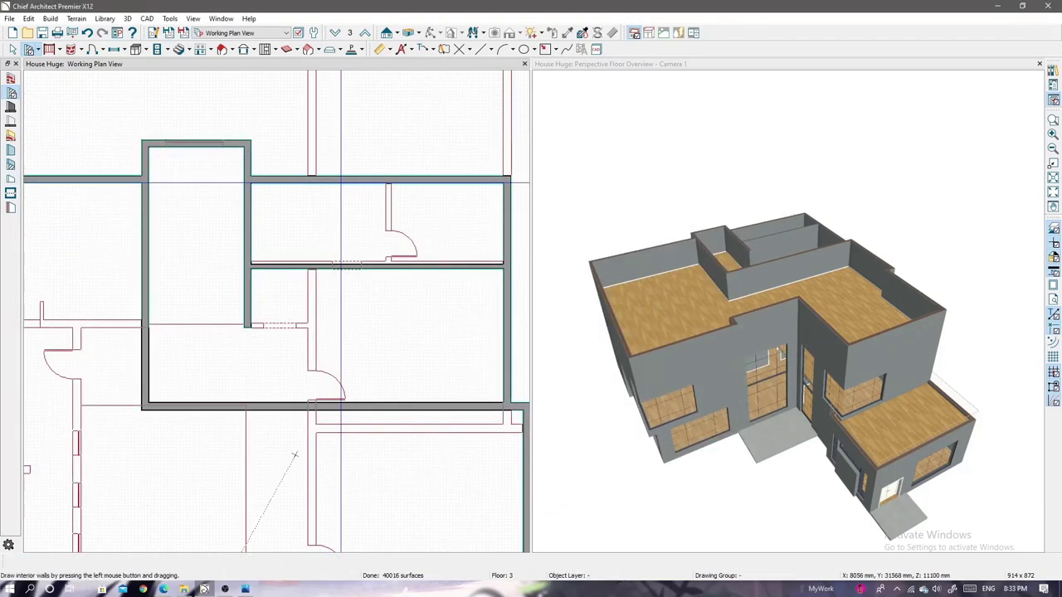
- Draw a short wall stub from the left wall and set it to Interior wall 10
scroll(339, 316, "down", 2)
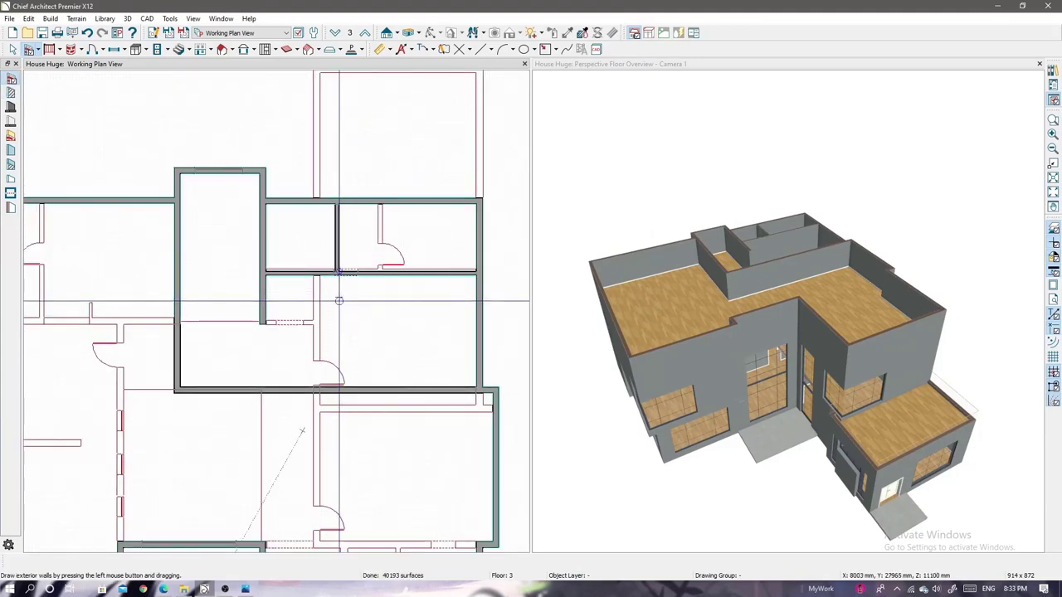
scroll(340, 300, "up", 2)
left_click_drag(230, 318, 339, 319)
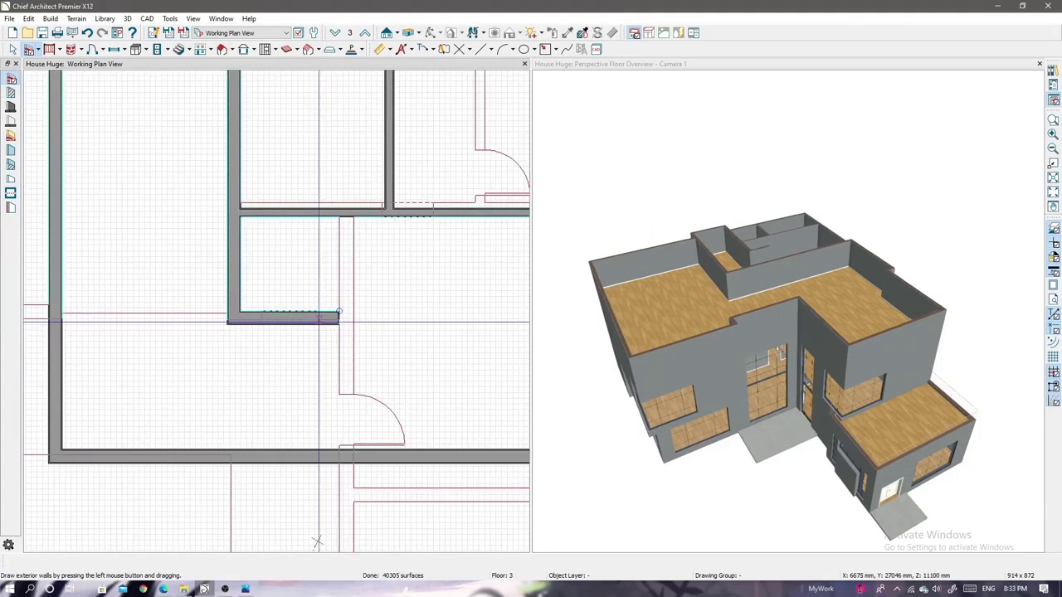
double_click(337, 316)
left_click(45, 158)
left_click(242, 132)
left_click(250, 238)
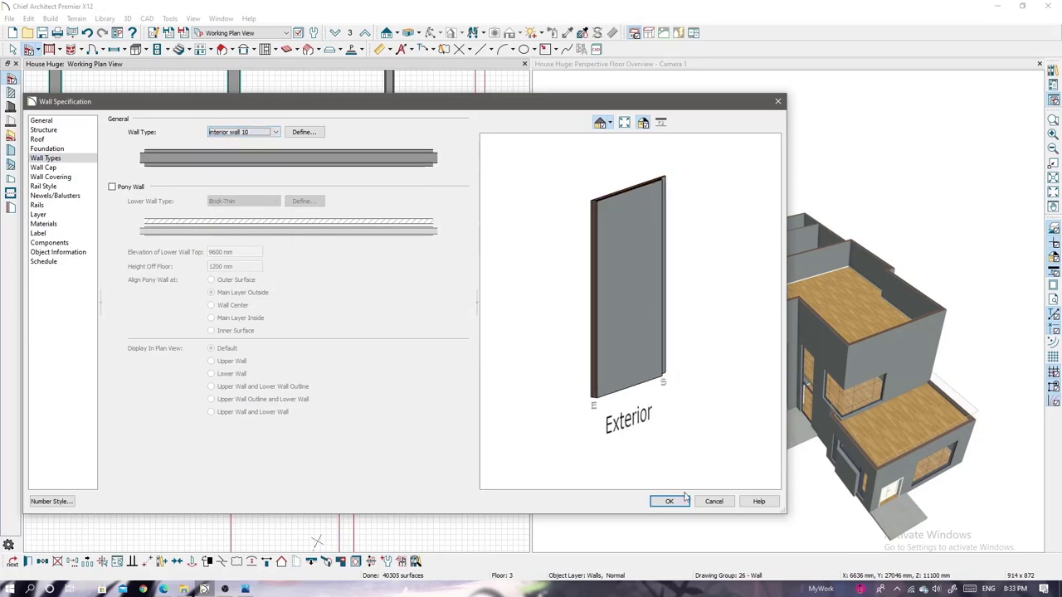
left_click(669, 501)
key("Return")
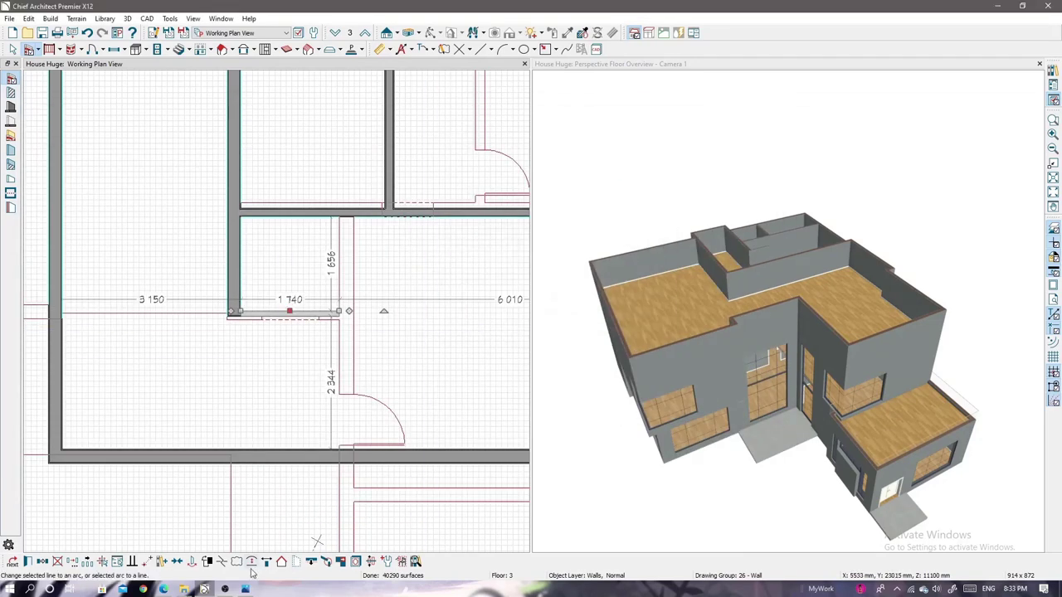
- Move the new wall stub down and lengthen it into place
left_click_drag(290, 311, 301, 389)
left_click_drag(316, 319, 257, 336)
scroll(309, 305, "up", 3)
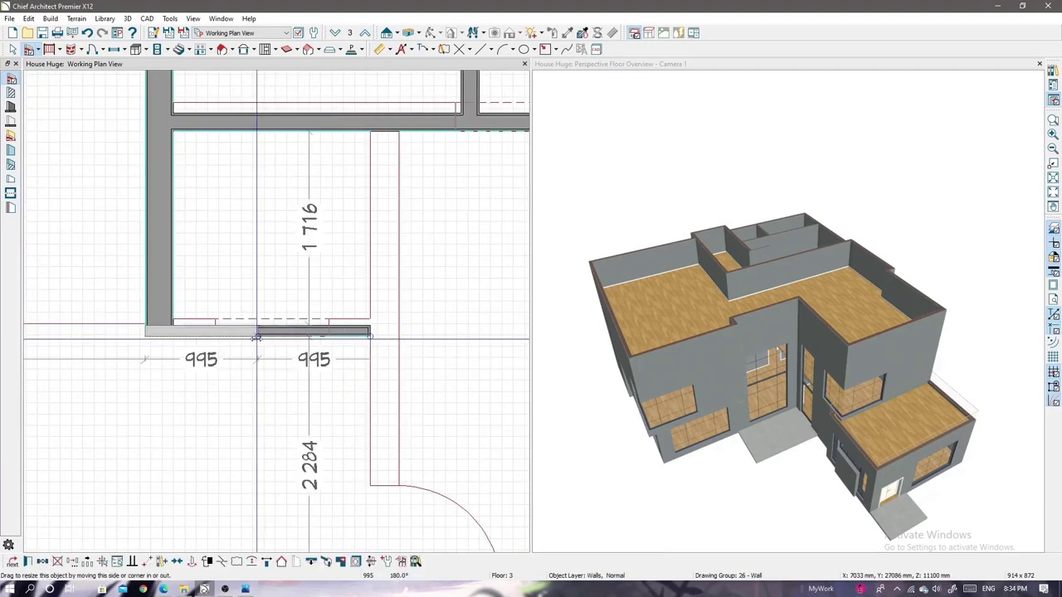
scroll(259, 336, "down", 3)
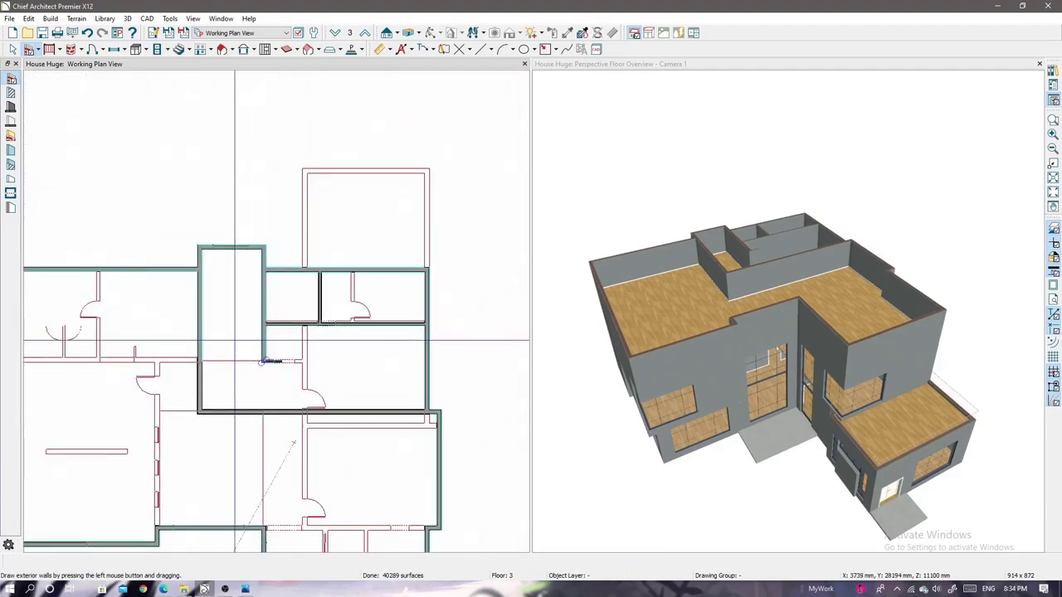
scroll(736, 342, "up", 5)
scroll(735, 341, "up", 3)
- Select the staircase on floor 2 and orbit the 3D view around it
left_click(335, 33)
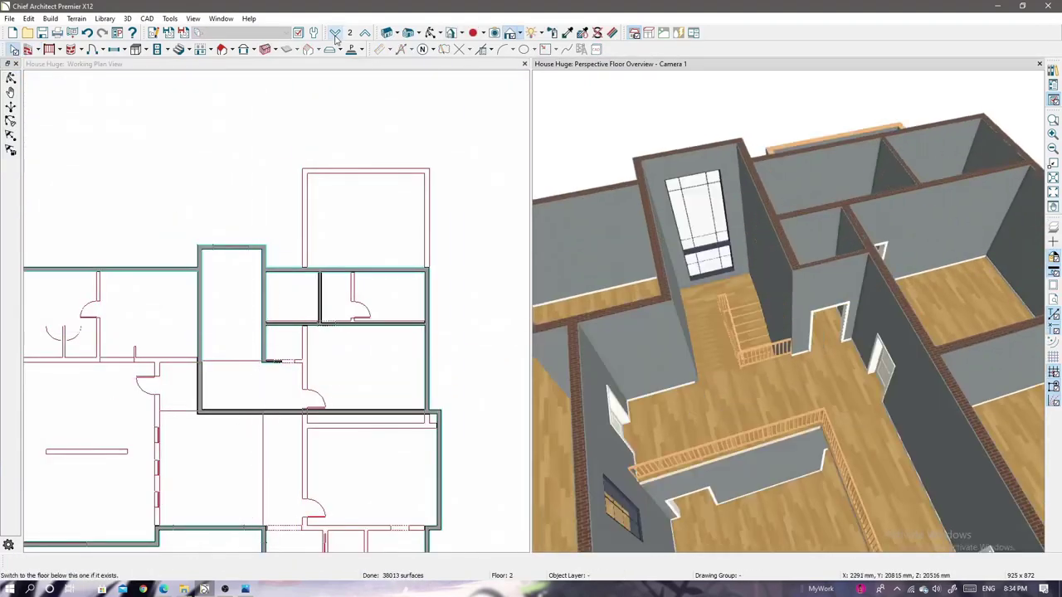
left_click(712, 323)
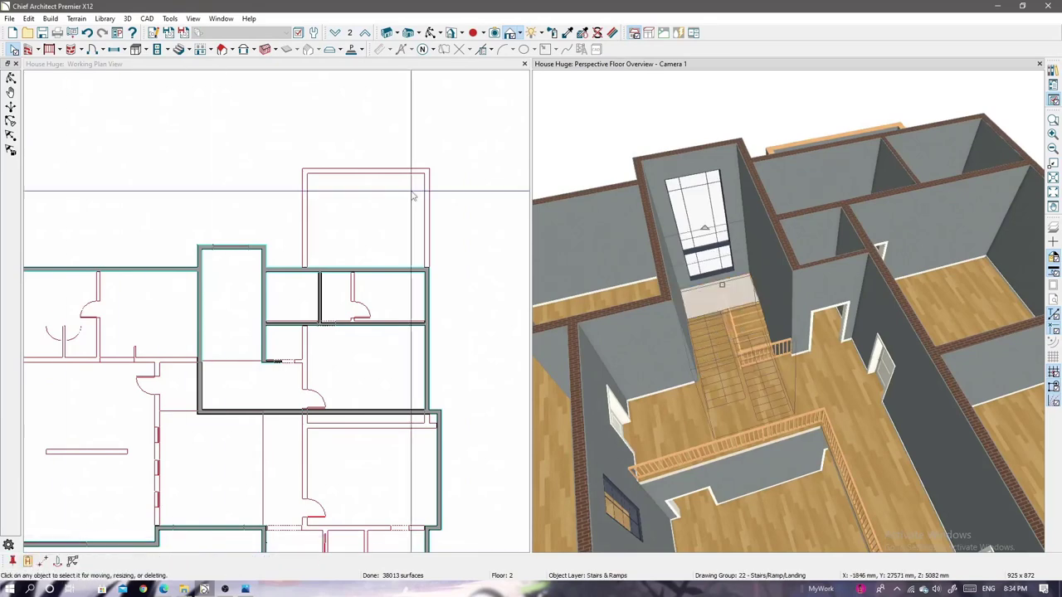
middle_click_drag(763, 336, 691, 328)
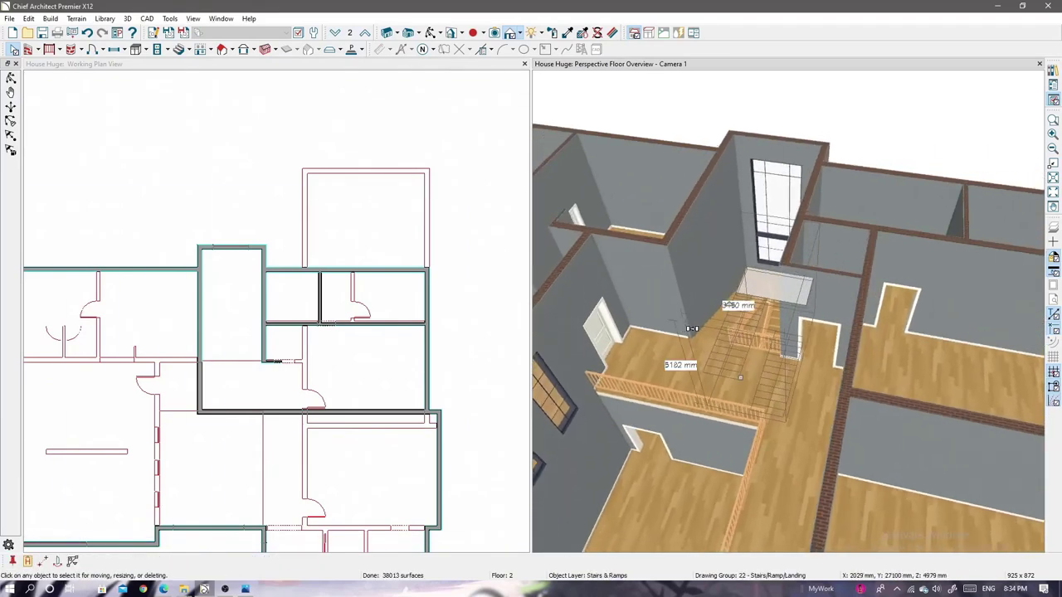
left_click(826, 128)
scroll(771, 319, "up", 3)
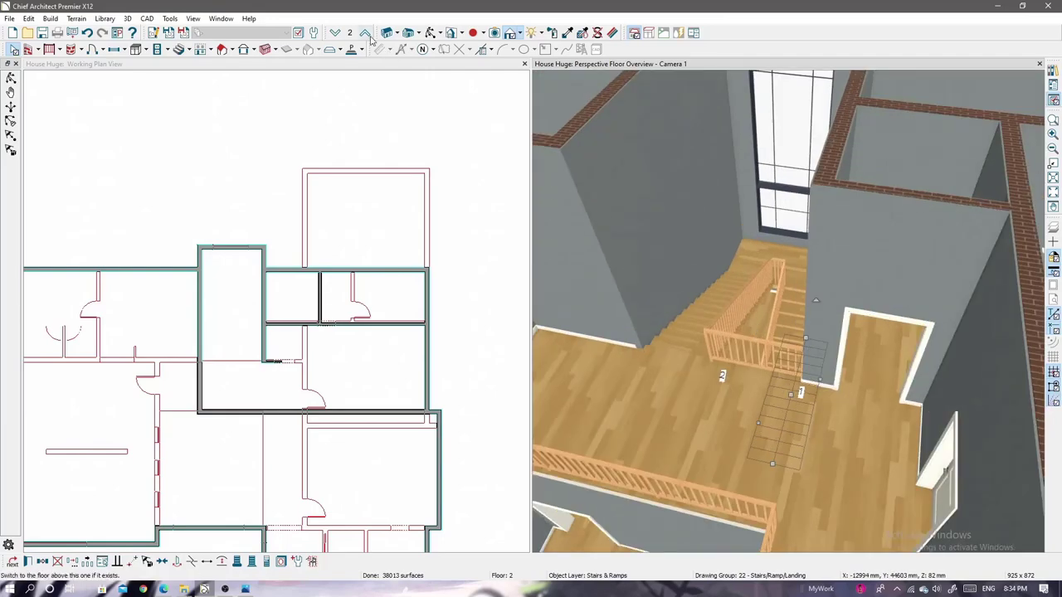
- Check the stair landing on floor 1 and the stair on floor 2, then return to floor 3
key("Page_Down")
left_click(796, 131)
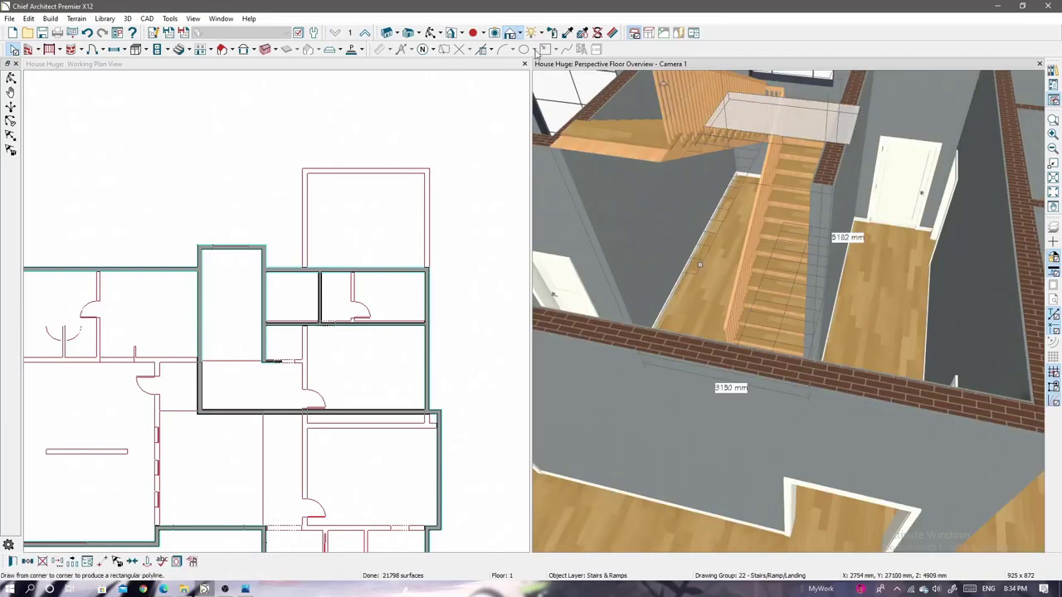
left_click(364, 32)
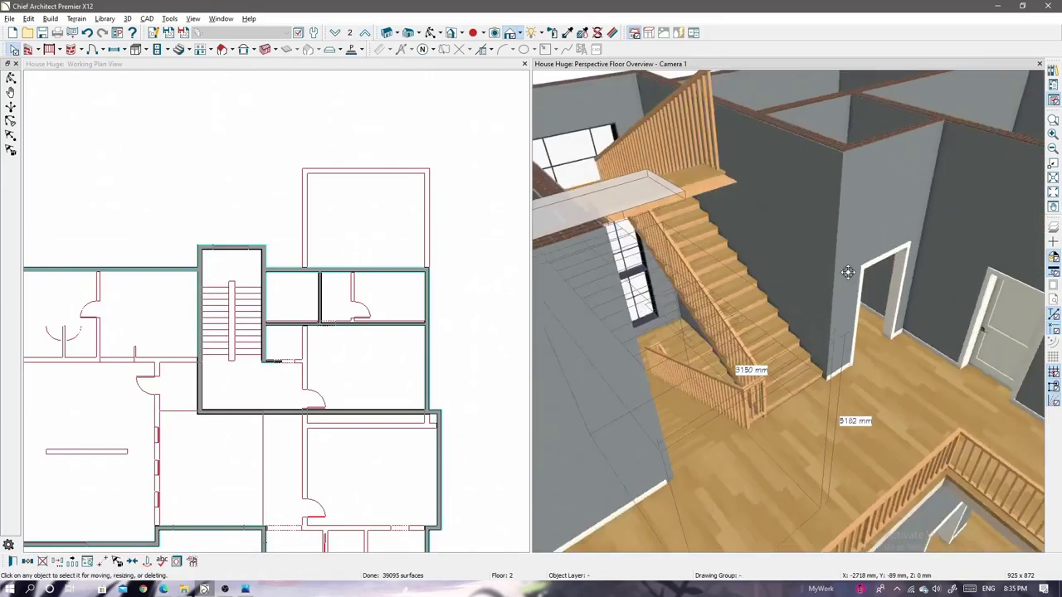
scroll(729, 276, "down", 5)
left_click(796, 315)
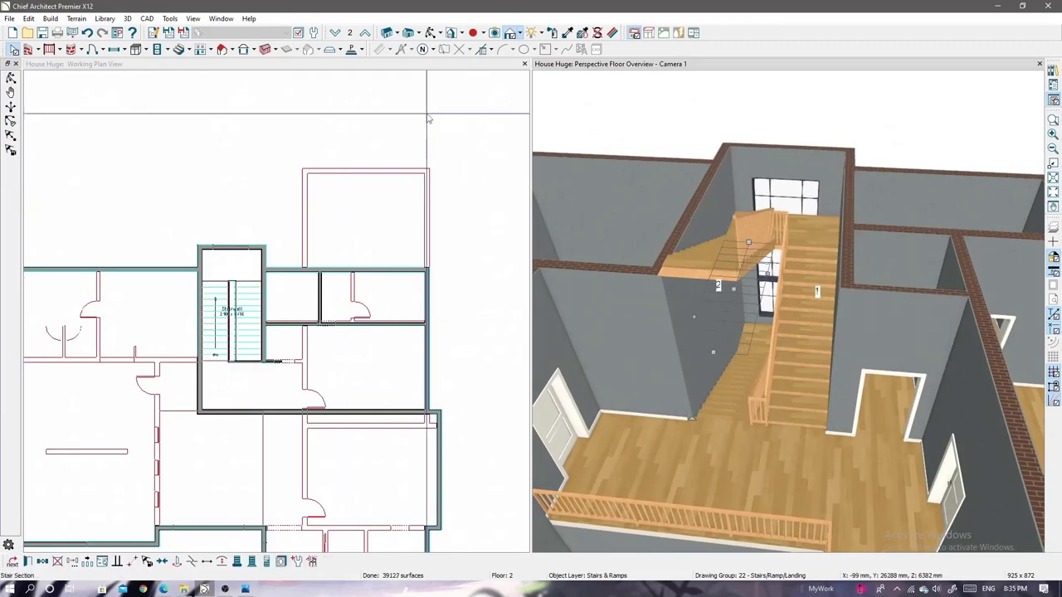
key("Page_Up")
left_click_drag(717, 250, 786, 258)
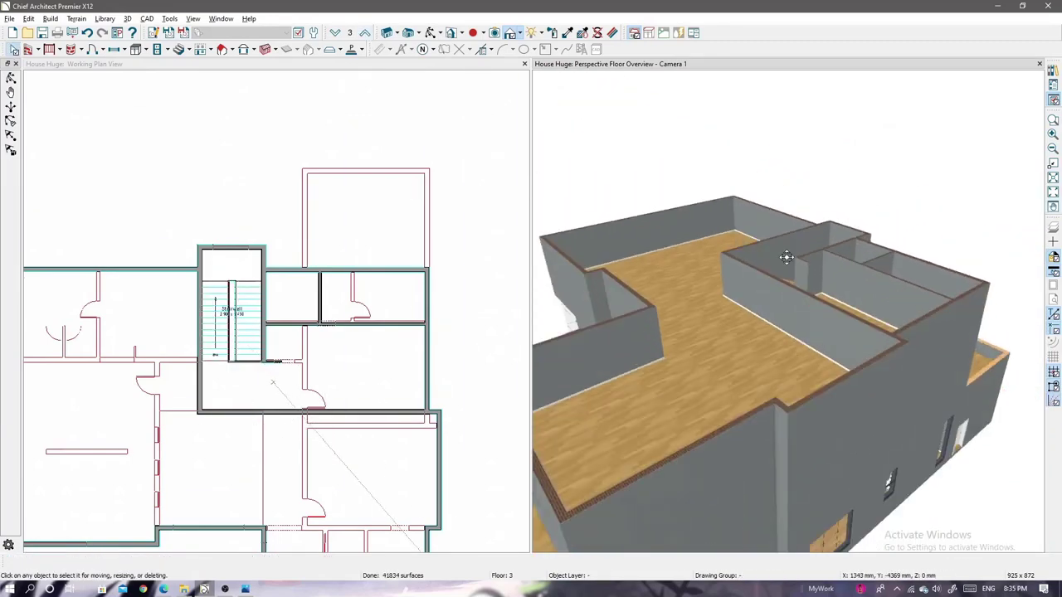
- Convert the selected top-floor wall into a railing
scroll(786, 257, "up", 5)
left_click(788, 314)
scroll(843, 352, "down", 8)
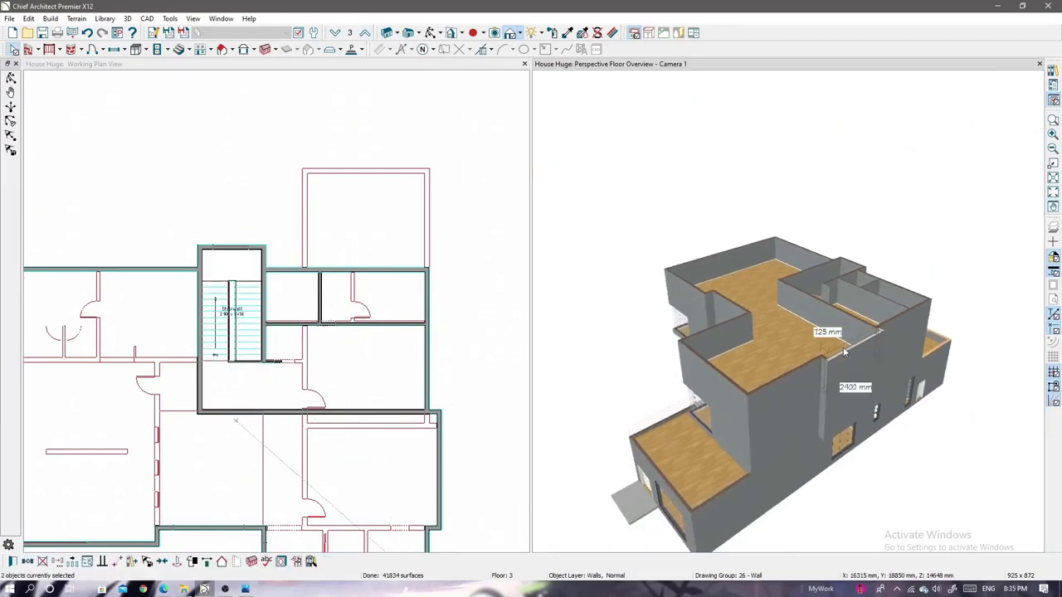
scroll(843, 352, "up", 5)
scroll(782, 349, "down", 4)
scroll(697, 383, "up", 2)
scroll(740, 289, "up", 4)
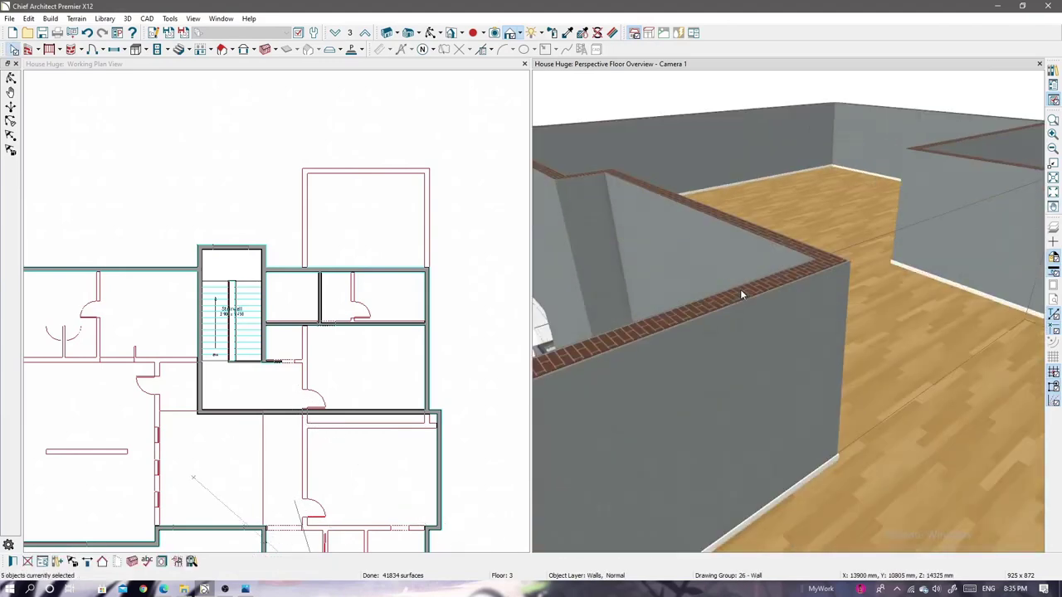
scroll(878, 348, "down", 3)
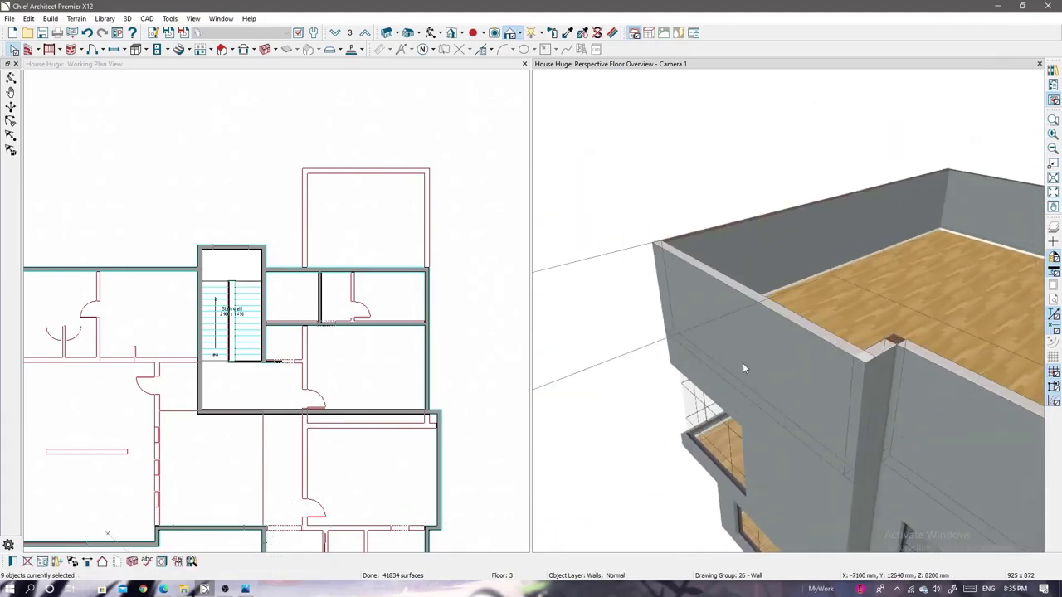
mouse_move(742, 362)
middle_mouse_down()
mouse_move(685, 327)
mouse_move(720, 273)
middle_mouse_up()
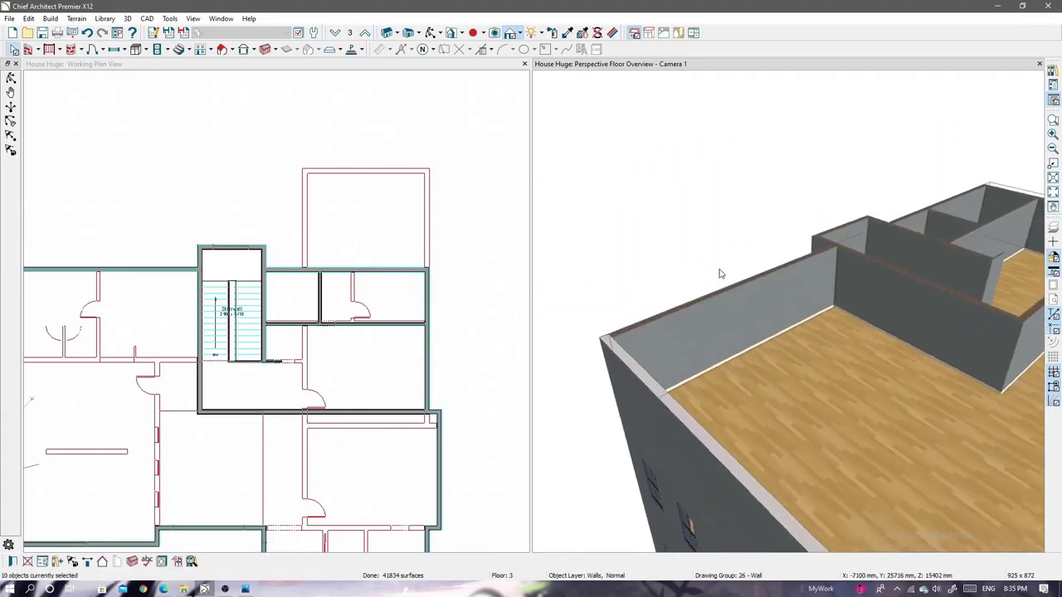
left_click(14, 562)
left_click(167, 137)
left_click(47, 185)
left_click(672, 501)
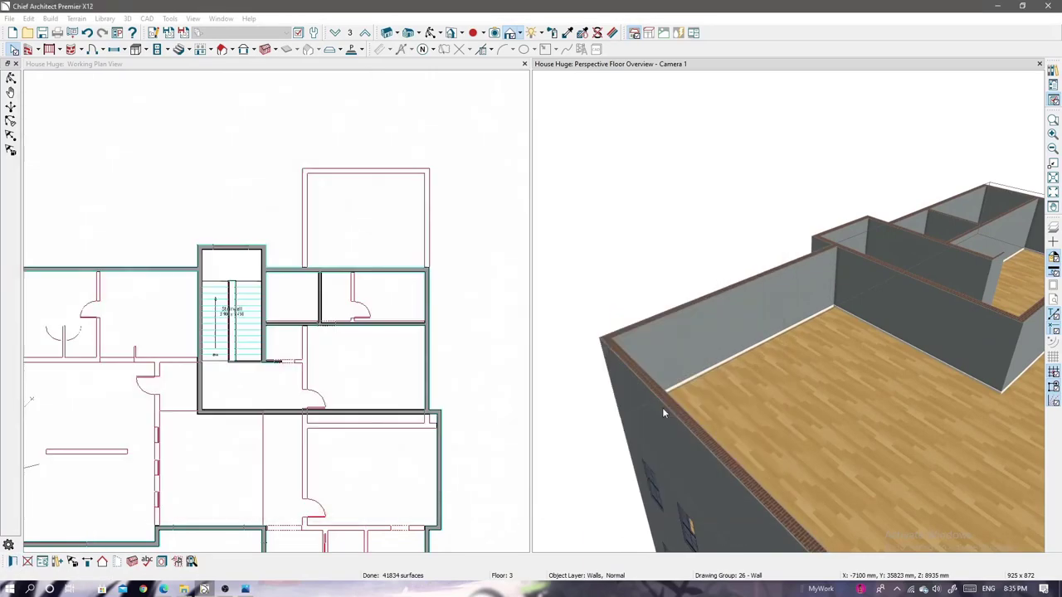
- Change the top-floor room's type to Balcony
scroll(662, 412, "down", 3)
scroll(868, 328, "down", 3)
double_click(757, 353)
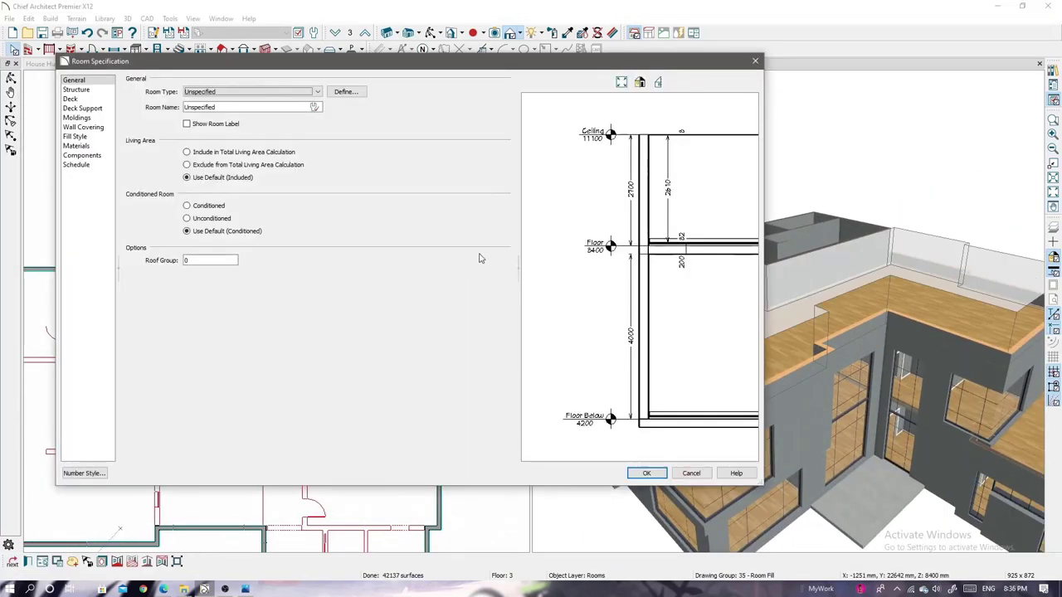
left_click(250, 91)
left_click(249, 117)
left_click(646, 473)
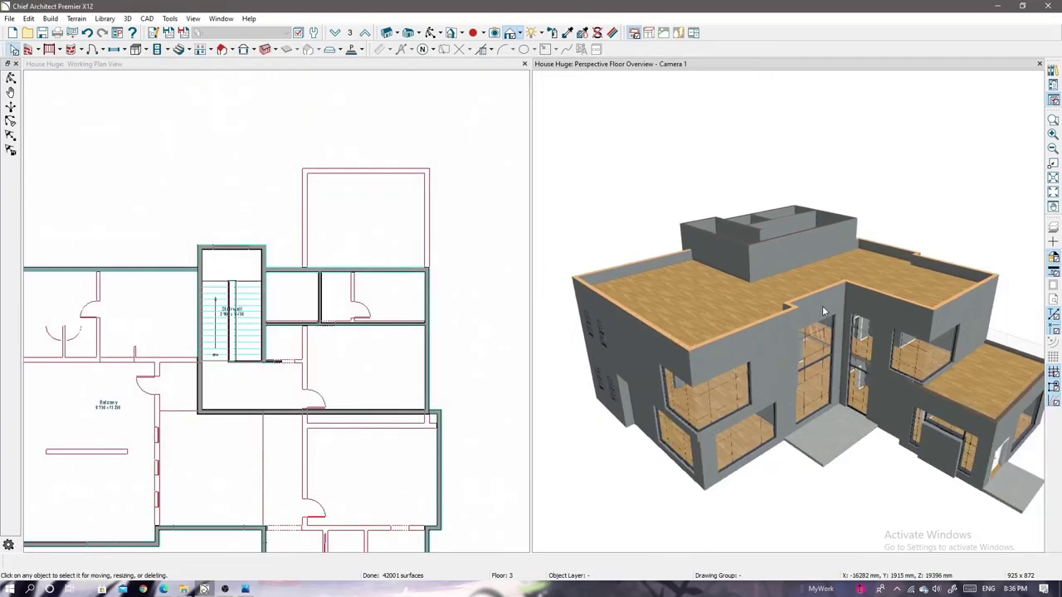
- Orbit over the upper roof deck and compare it with the reference floor plan image
middle_click_drag(822, 306, 853, 295)
scroll(853, 295, "up", 3)
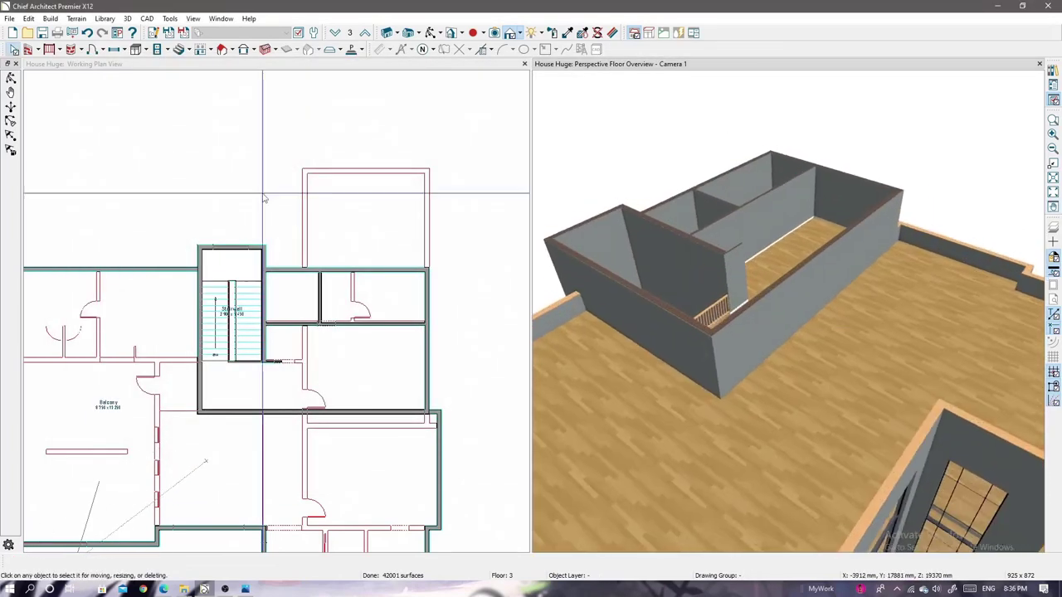
scroll(265, 200, "down", 3)
scroll(318, 302, "up", 2)
scroll(318, 303, "up", 2)
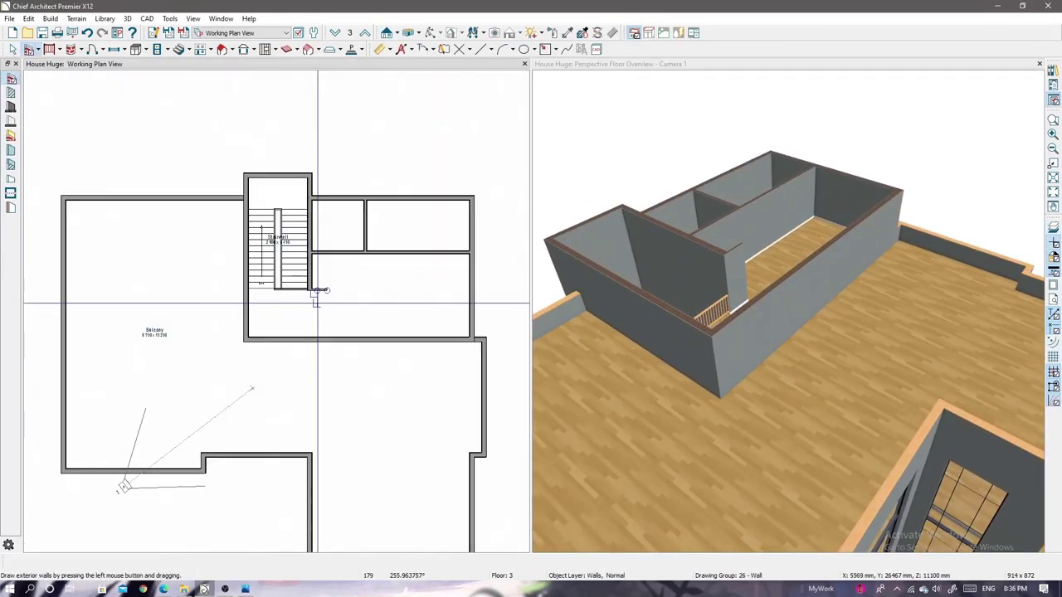
left_click(246, 589)
left_click(153, 25)
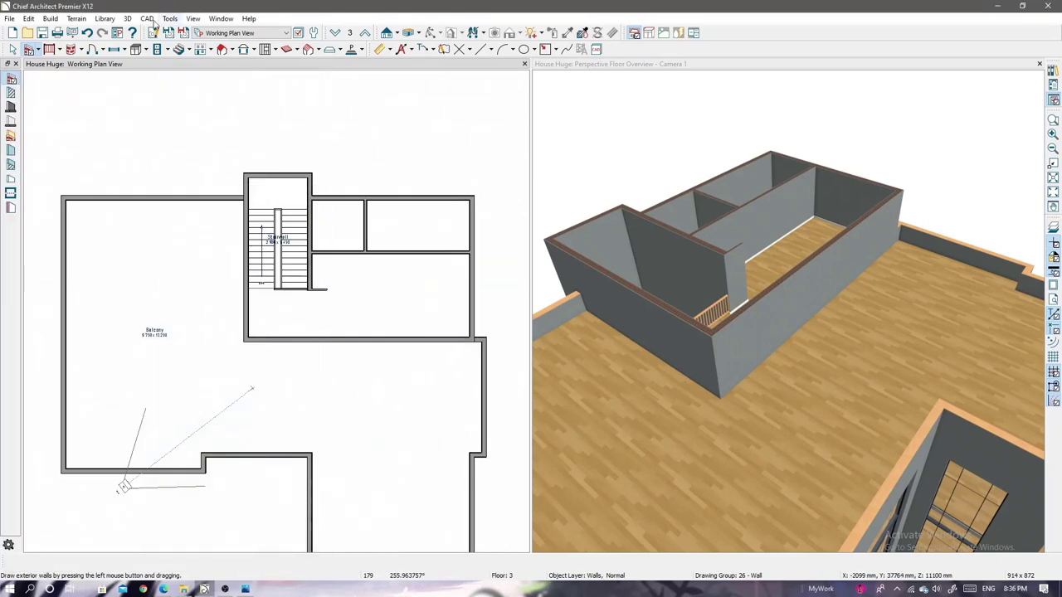
- Apply the 3rd Floor Defaults from Default Settings and orbit around the whole house
left_click(205, 32)
double_click(477, 253)
double_click(506, 300)
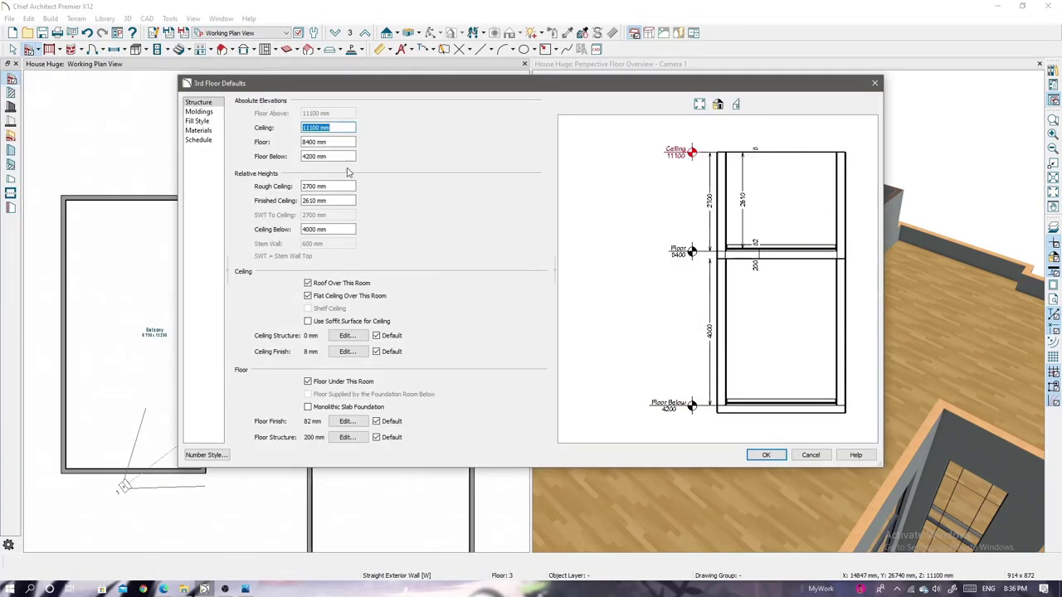
key("Return")
key("Return")
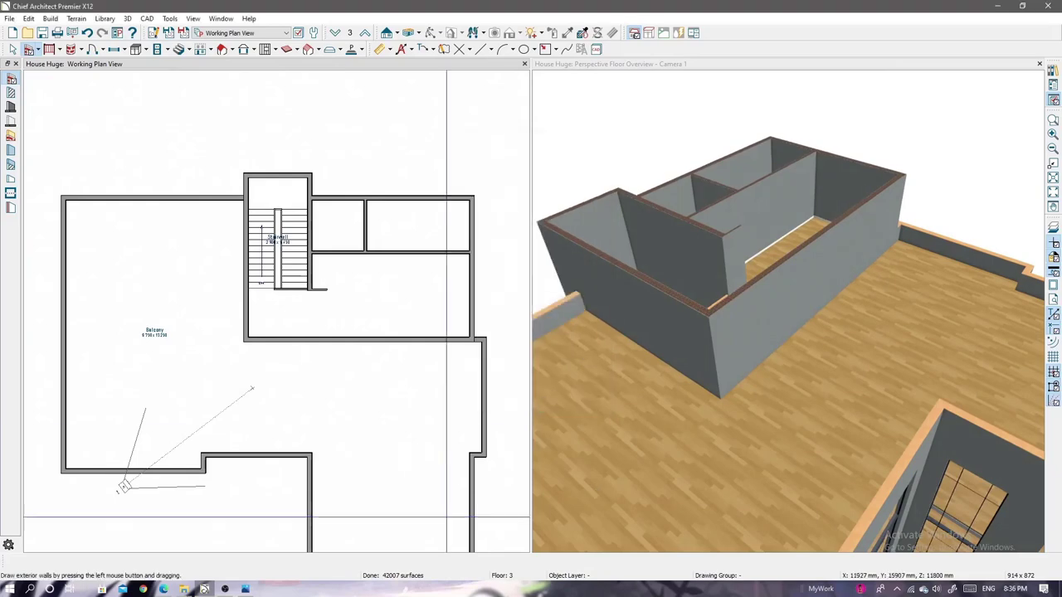
mouse_move(705, 249)
left_mouse_down()
mouse_move(766, 229)
mouse_move(743, 228)
mouse_move(747, 274)
left_mouse_up()
scroll(399, 146, "up", 2)
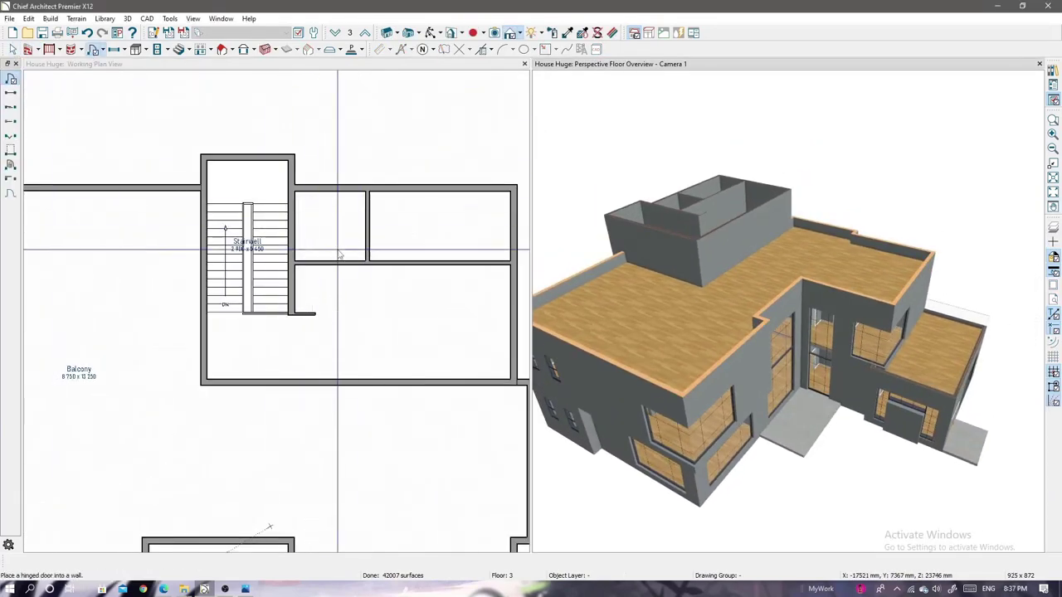
- Set the small room's hinged door width to 1000 mm
scroll(338, 254, "up", 1)
scroll(359, 235, "up", 1)
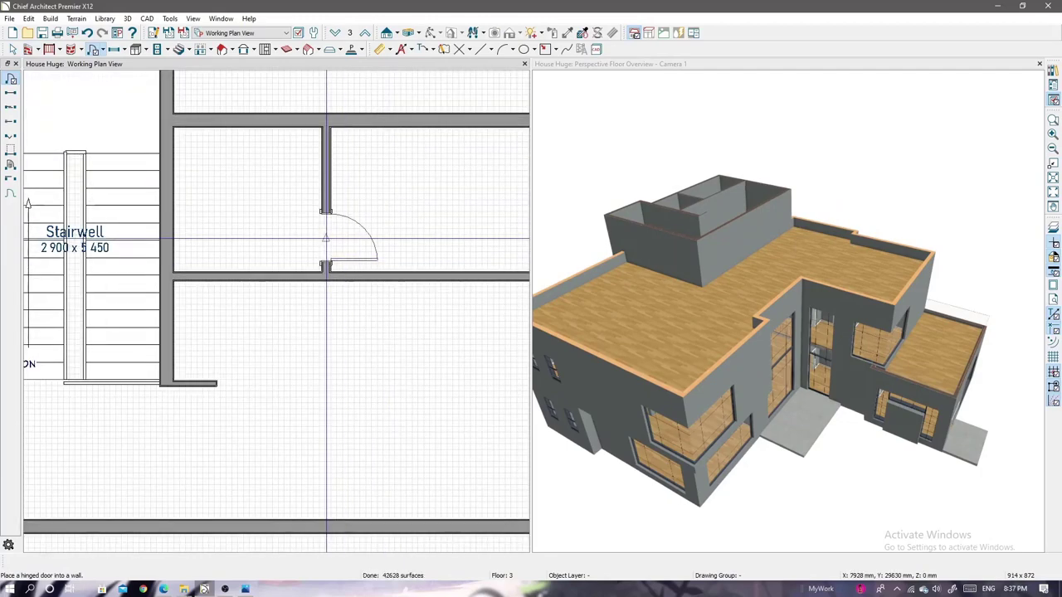
double_click(325, 239)
type("1000")
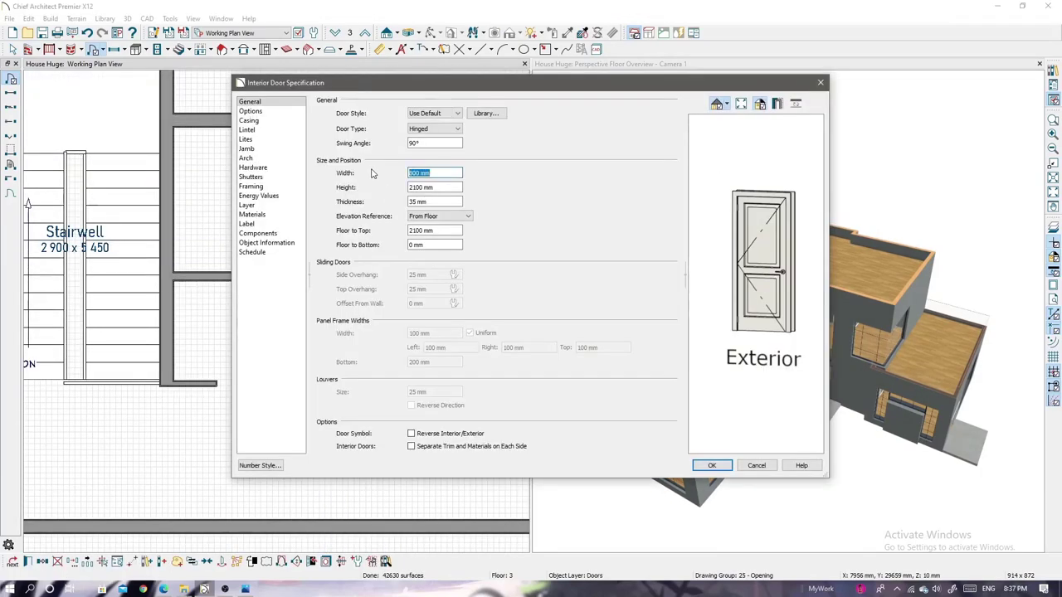
key("Return")
scroll(331, 265, "down", 2)
scroll(341, 313, "up", 1)
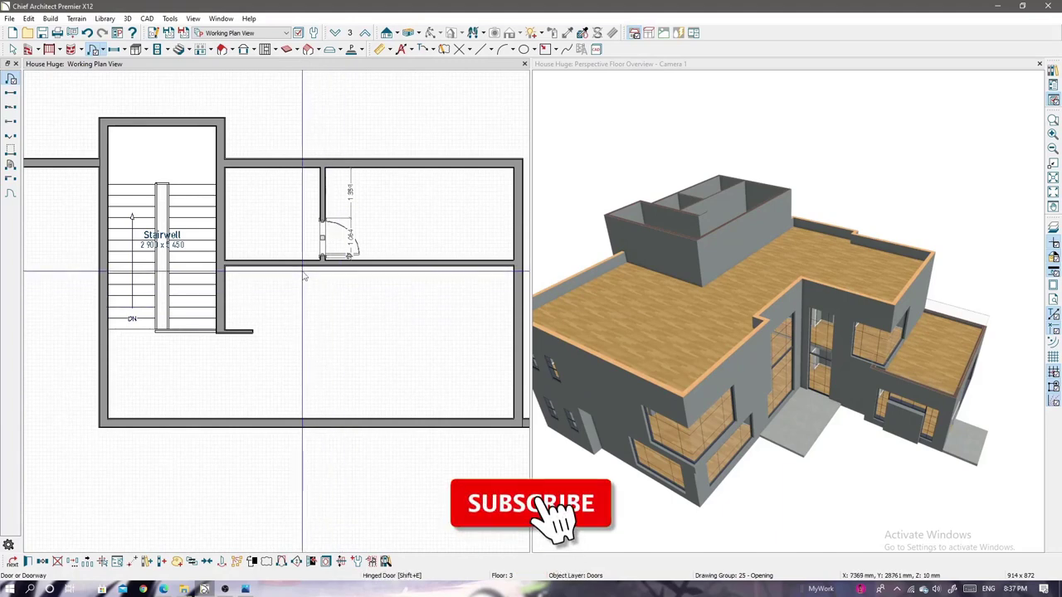
- Cut a doorway opening into the horizontal wall below the small room
key("shift+d")
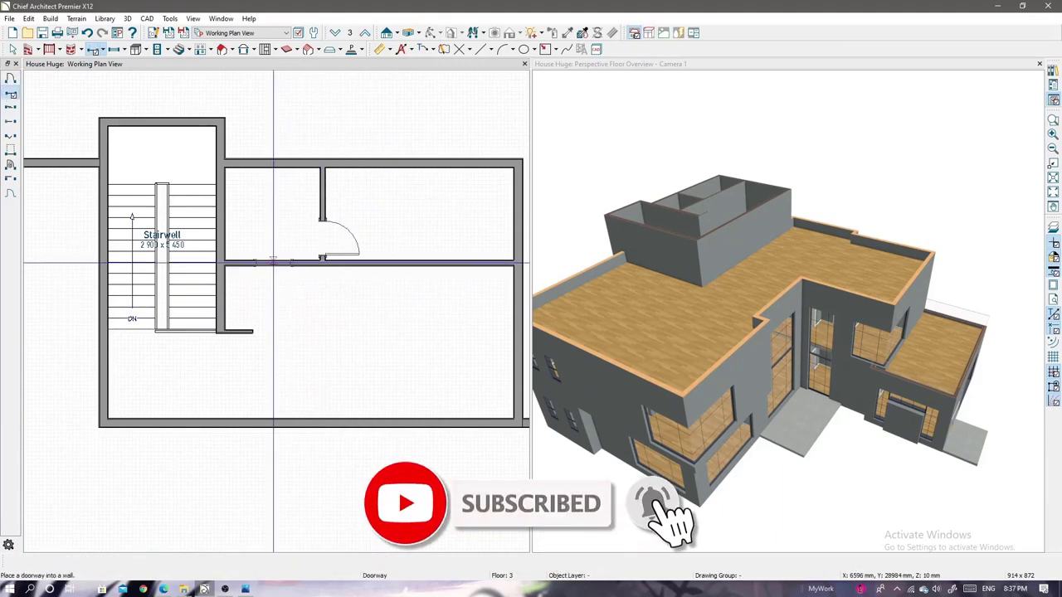
left_click(292, 264)
scroll(340, 332, "down", 2)
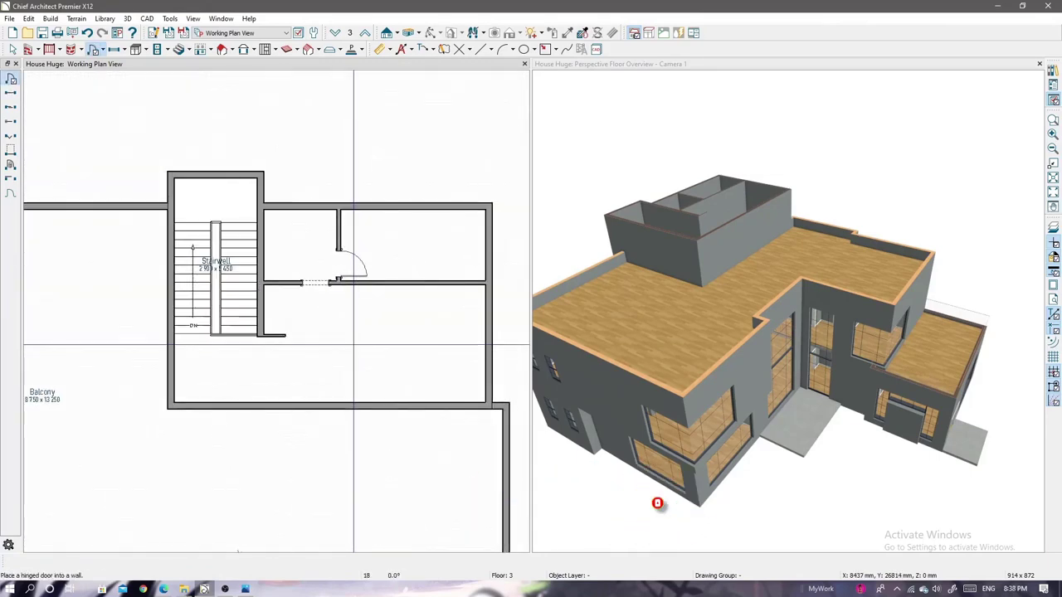
scroll(353, 344, "up", 1)
scroll(353, 344, "down", 1)
scroll(353, 345, "up", 1)
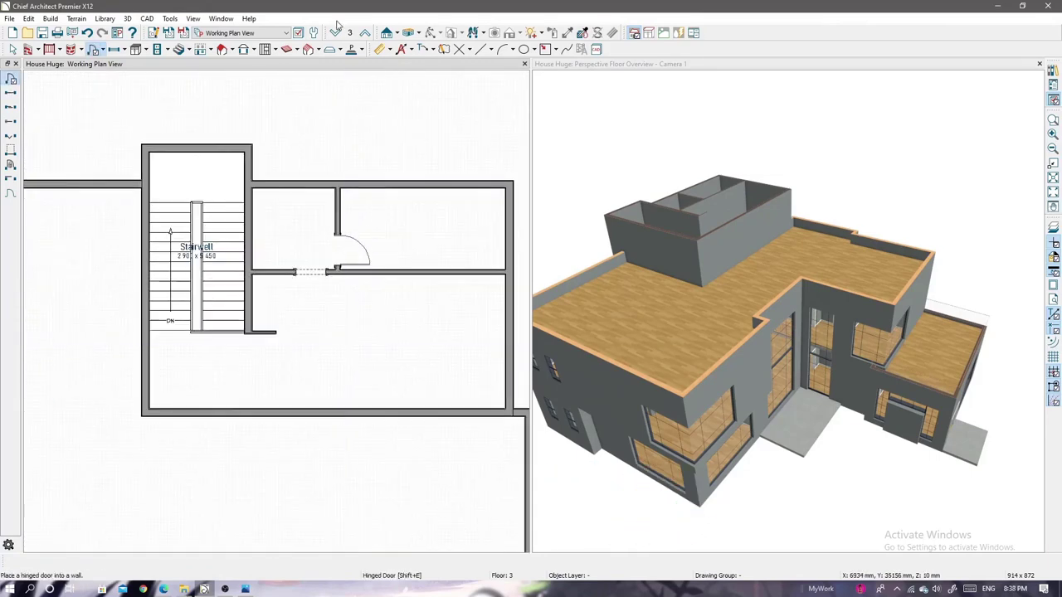
key("Page_Down")
key("Page_Up")
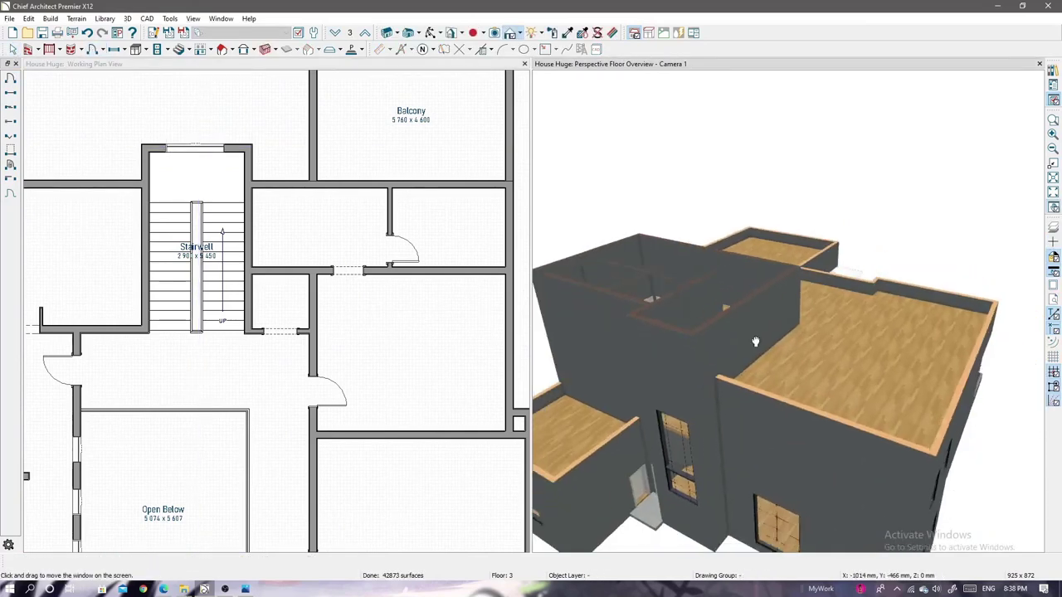
- Return the plan to the third floor and clear the current selection
left_click(220, 204)
left_click(365, 32)
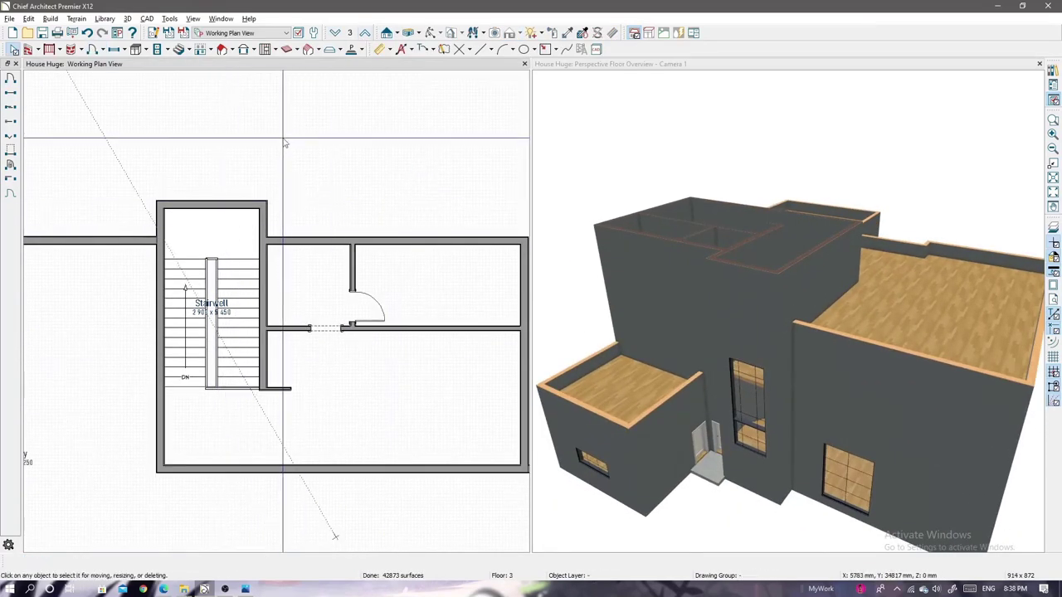
key("shift+e")
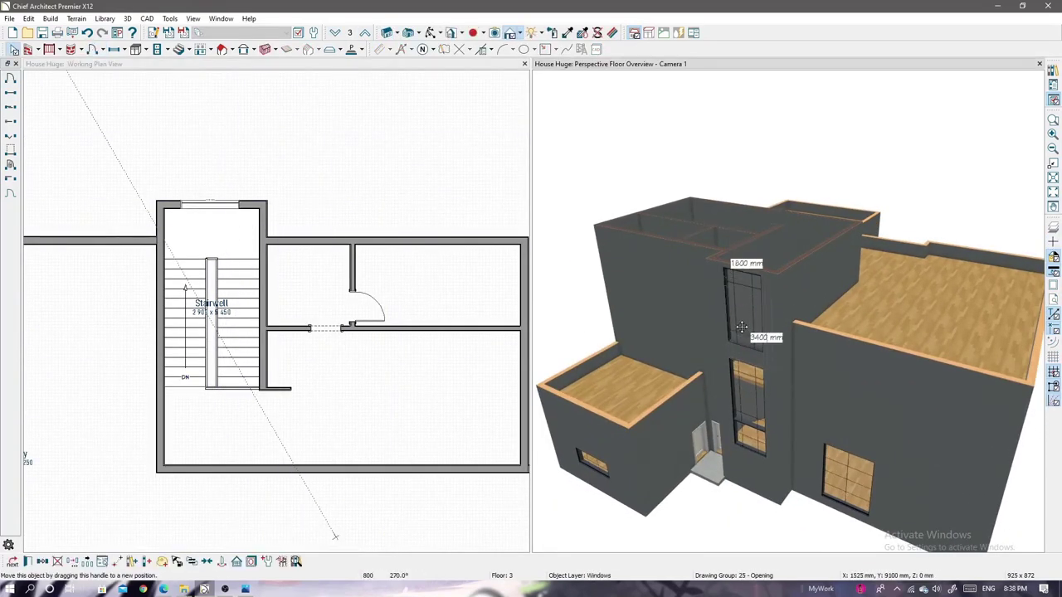
scroll(780, 246, "up", 3)
scroll(780, 245, "up", 2)
key("Escape")
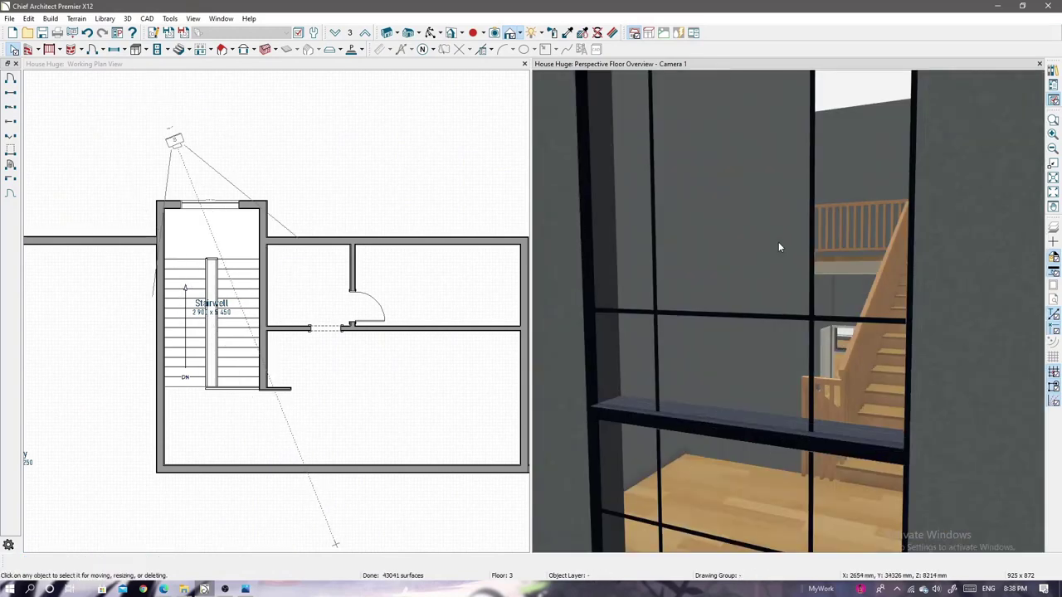
scroll(778, 242, "down", 3)
- Set the tall stair window's frame inset to 100 mm
left_click(643, 263)
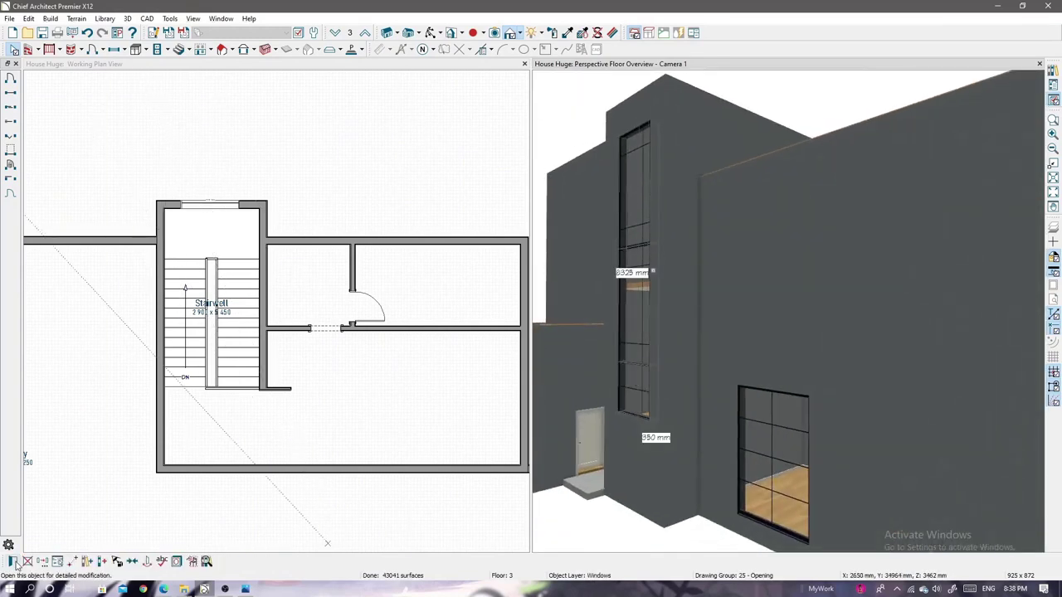
left_click(12, 563)
left_click(249, 158)
left_click(312, 157)
key("Return")
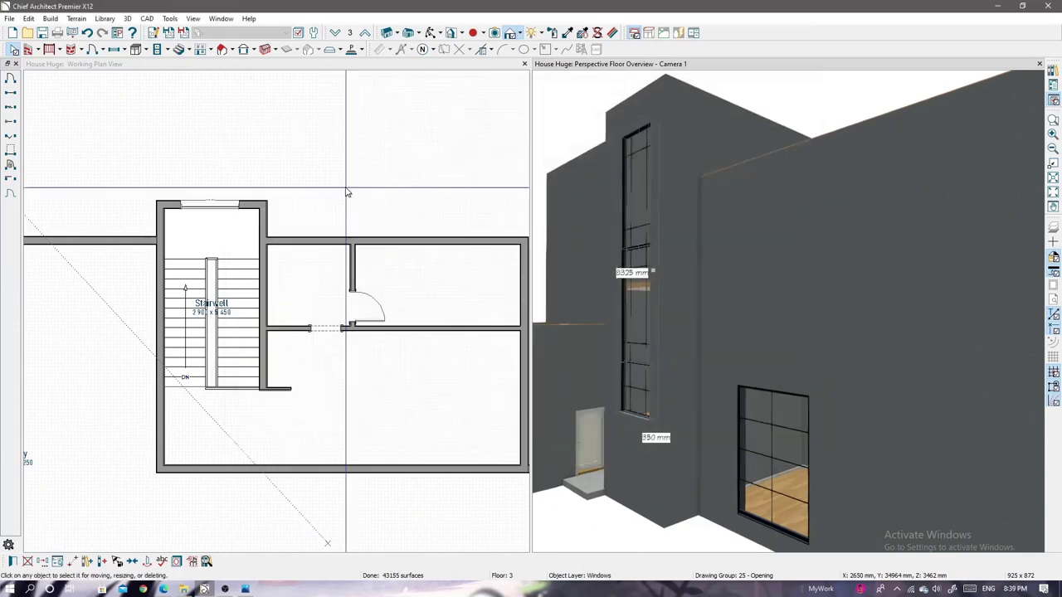
mouse_move(714, 273)
middle_mouse_down()
mouse_move(729, 324)
mouse_move(685, 431)
middle_mouse_up()
- Give another tall window a 100 mm frame inset, then view the whole house
double_click(637, 381)
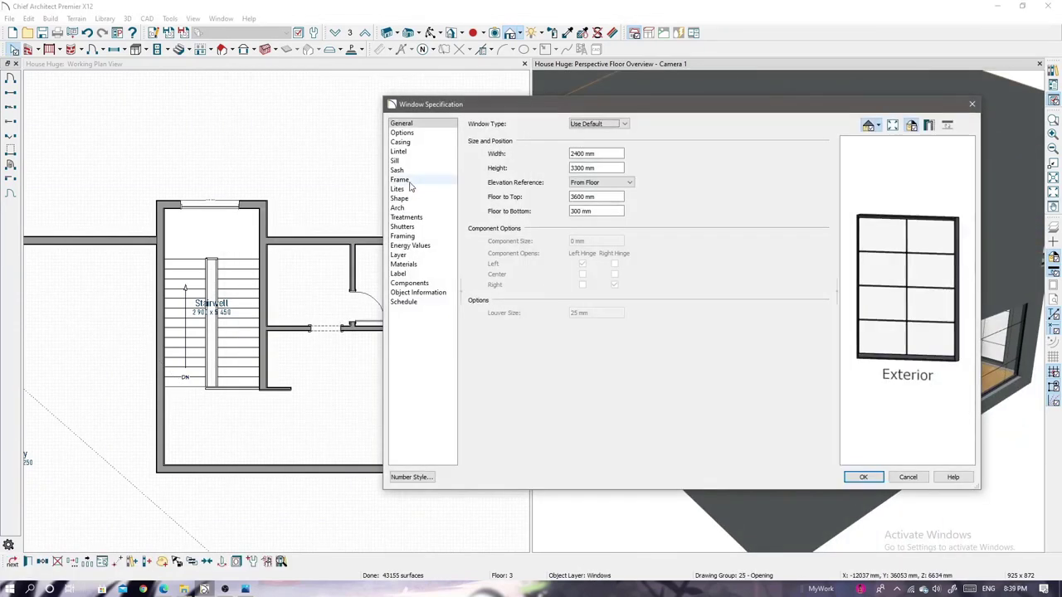
type("1")
key("Return")
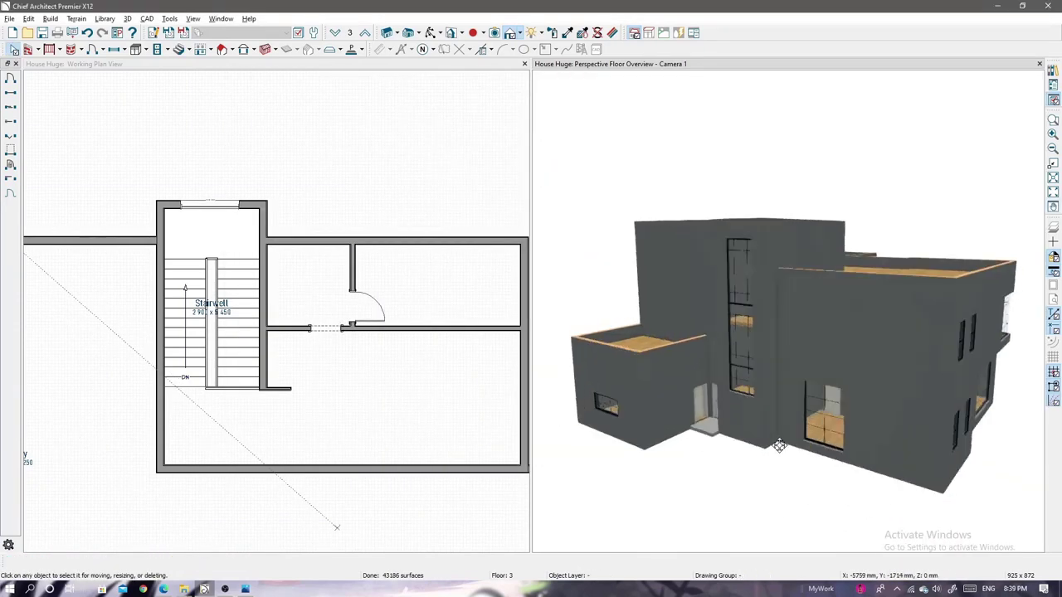
middle_click_drag(762, 466, 830, 412)
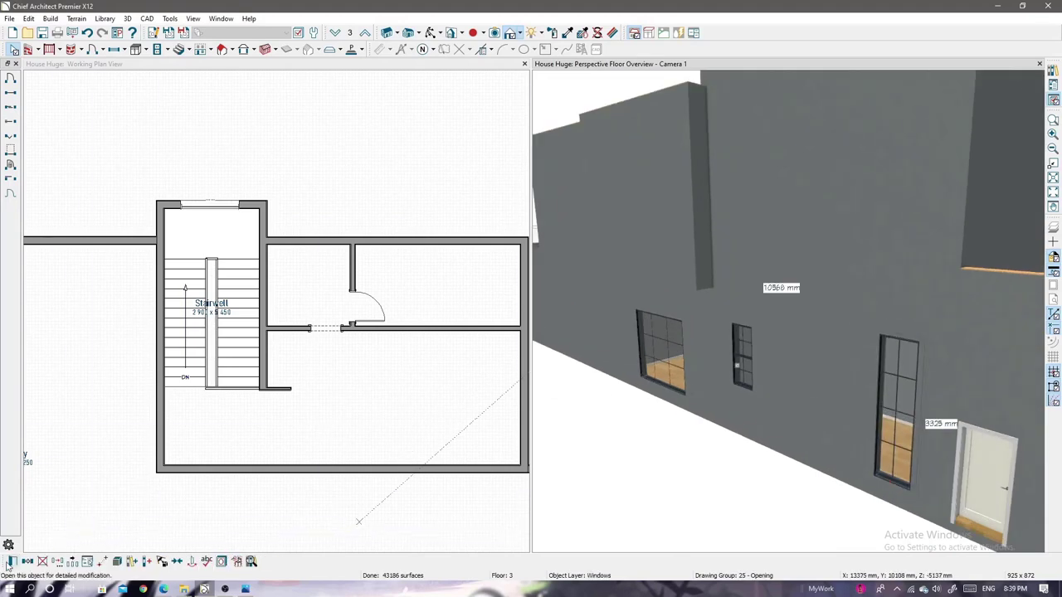
left_click(9, 564)
left_click(279, 158)
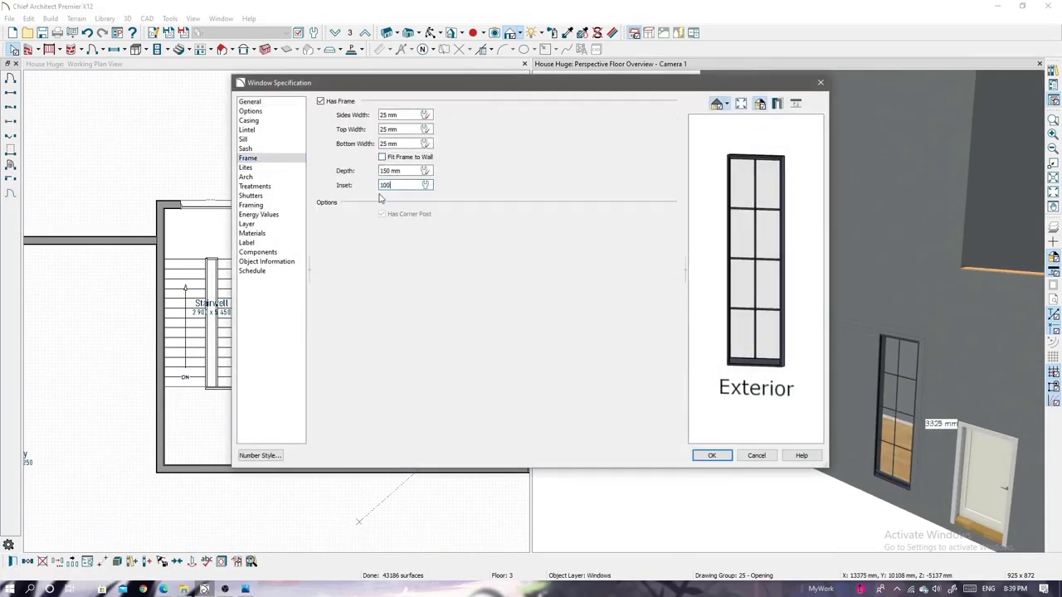
key("Return")
mouse_move(713, 415)
middle_mouse_down()
mouse_move(770, 413)
mouse_move(326, 278)
middle_mouse_up()
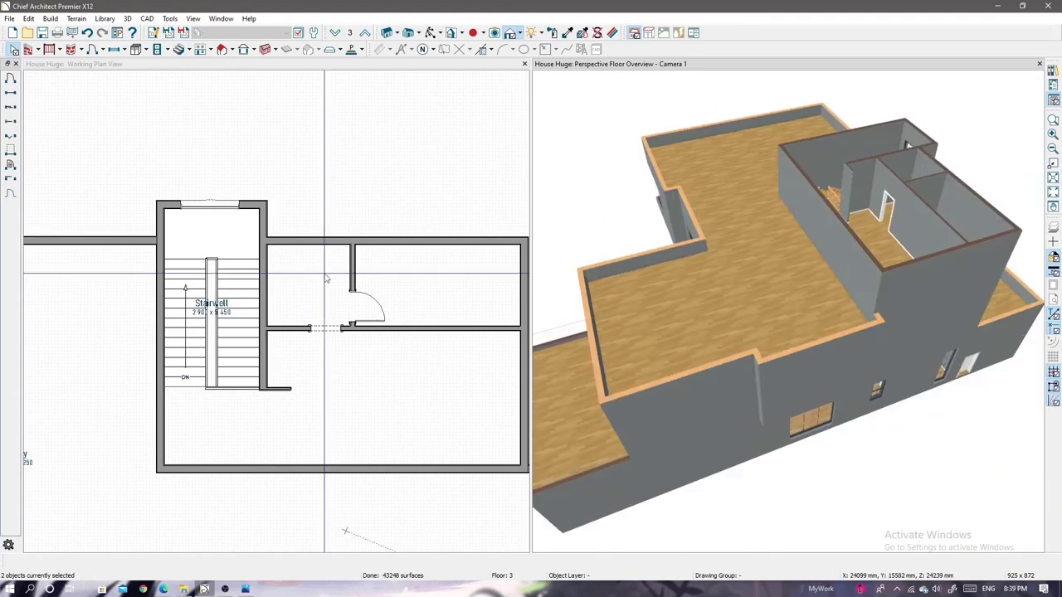
- Try copying the window along the bottom wall, then undo the copies
middle_click_drag(388, 495, 359, 443)
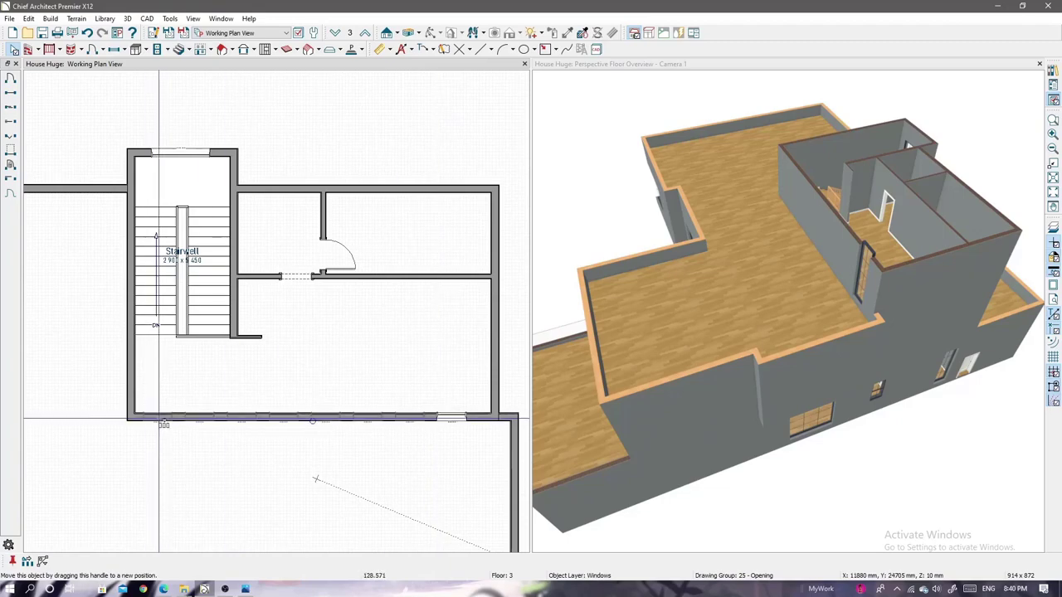
left_click_drag(445, 417, 157, 417)
middle_click_drag(747, 332, 785, 349)
key("ctrl+z")
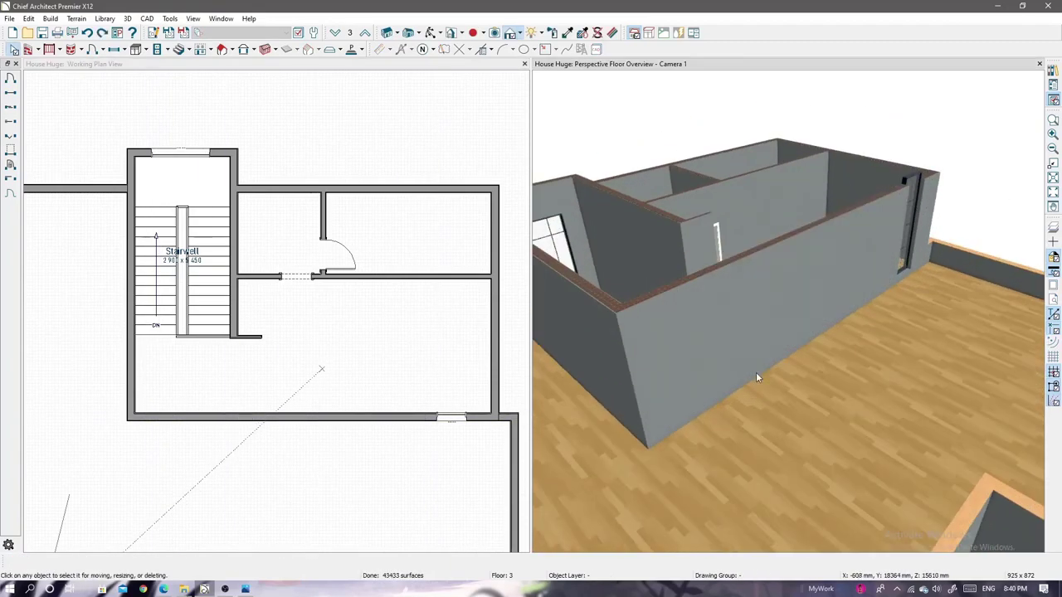
key("ctrl+z")
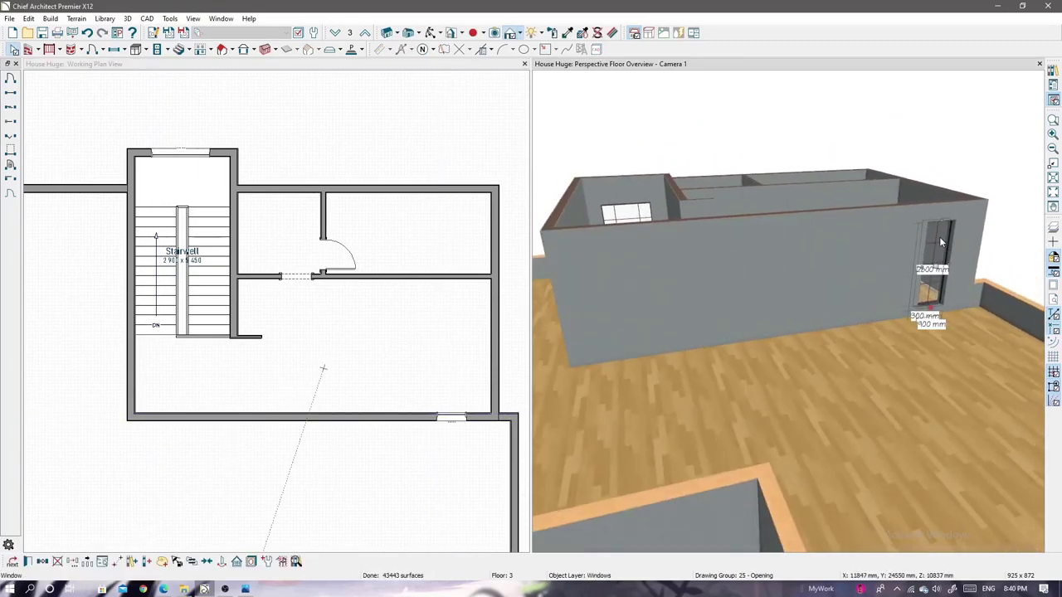
- Make the bottom-wall window 2400 mm tall, 300 mm above the floor
double_click(940, 241)
type("2400")
key("Tab")
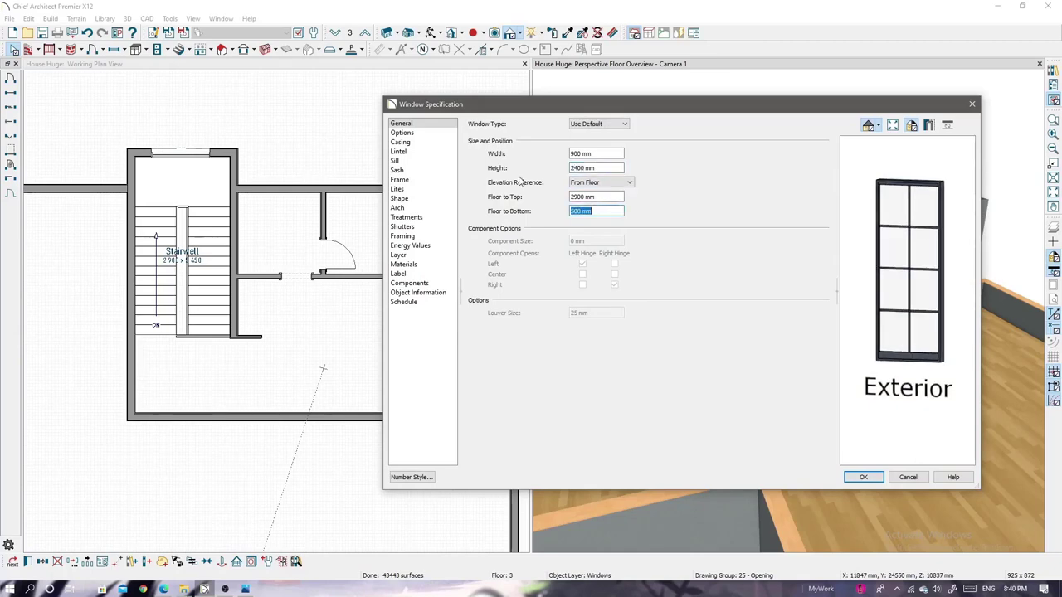
type("300")
key("Return")
- Spread four evenly distributed copies of the window along the bottom wall
left_click(88, 561)
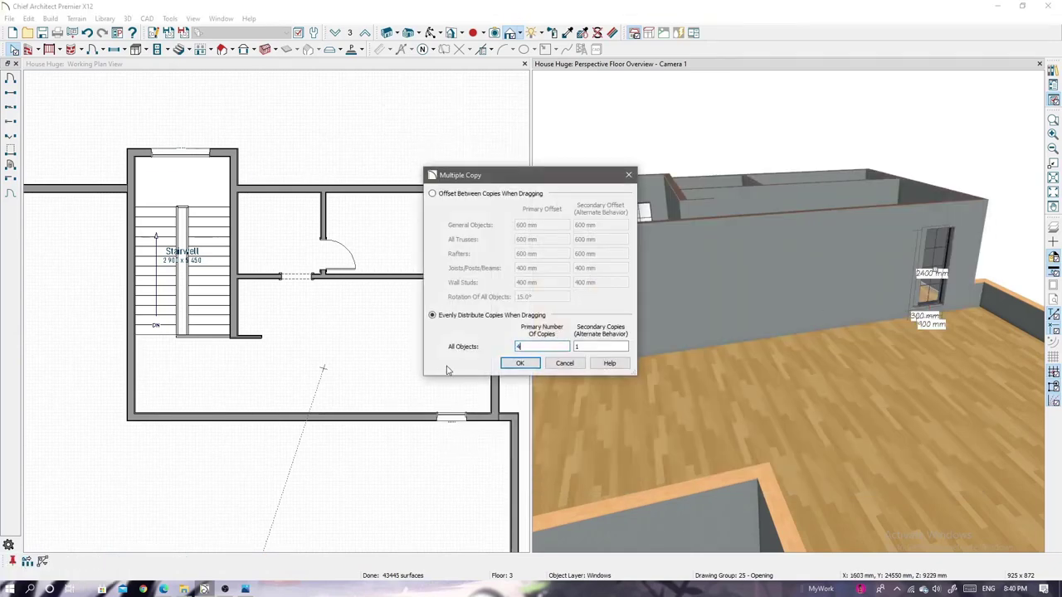
key("Return")
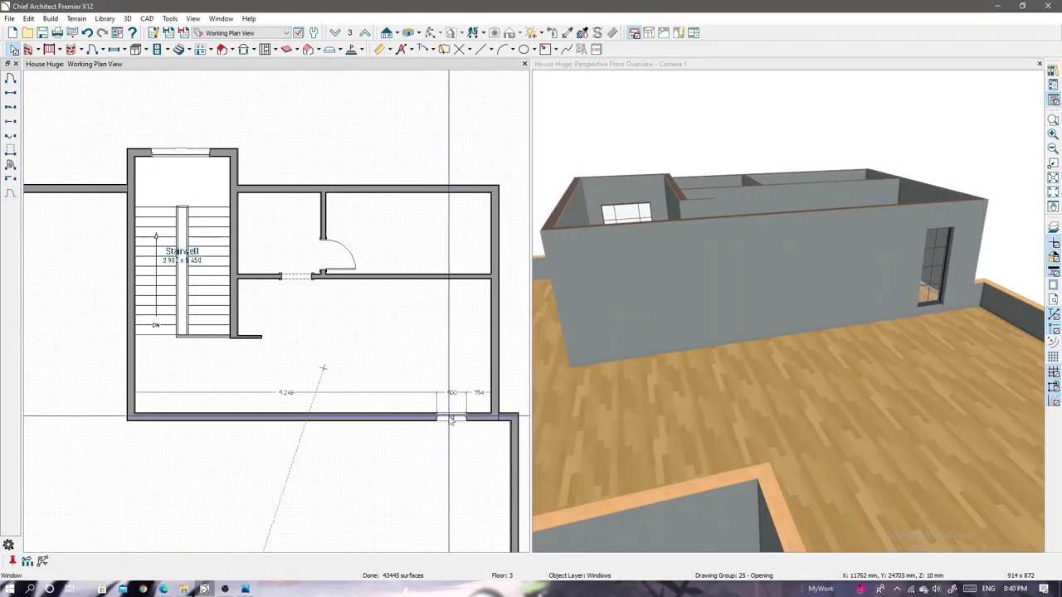
left_click(175, 418)
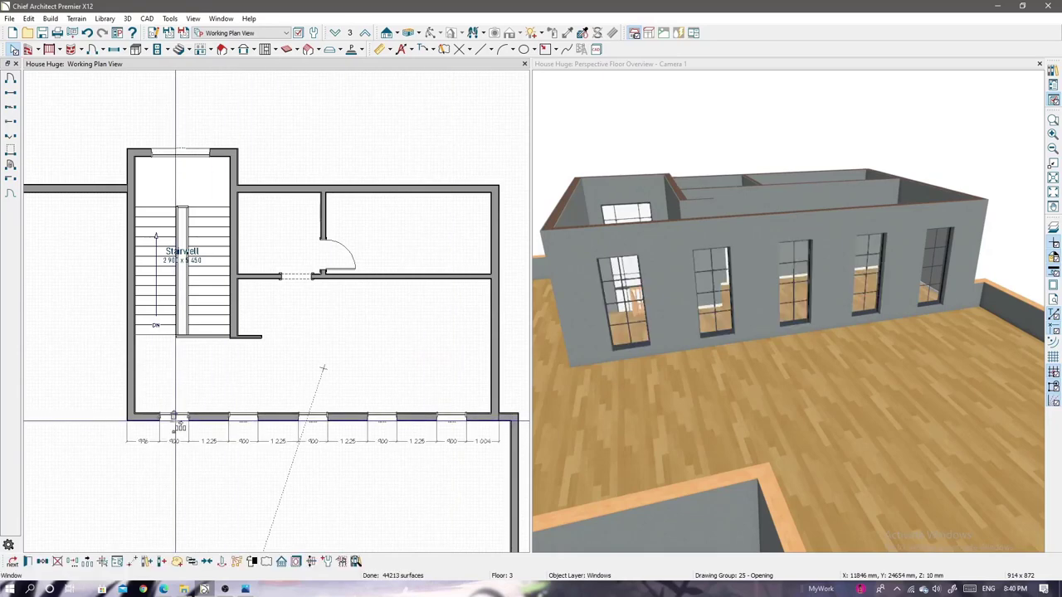
- Undo the copies and adjust the window's width and pane divisions
key("ctrl+z")
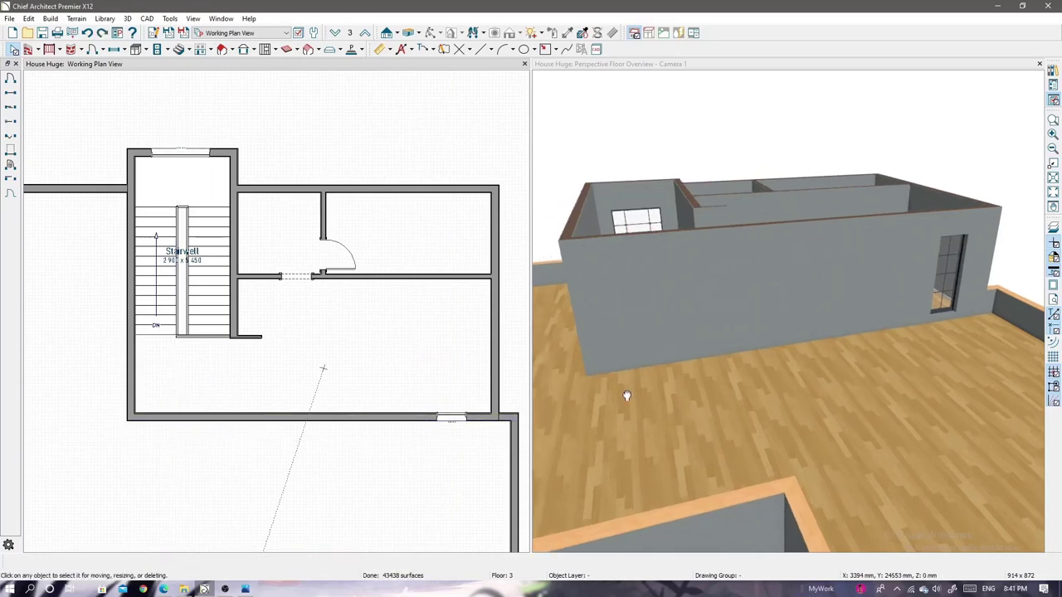
double_click(601, 182)
type("1400")
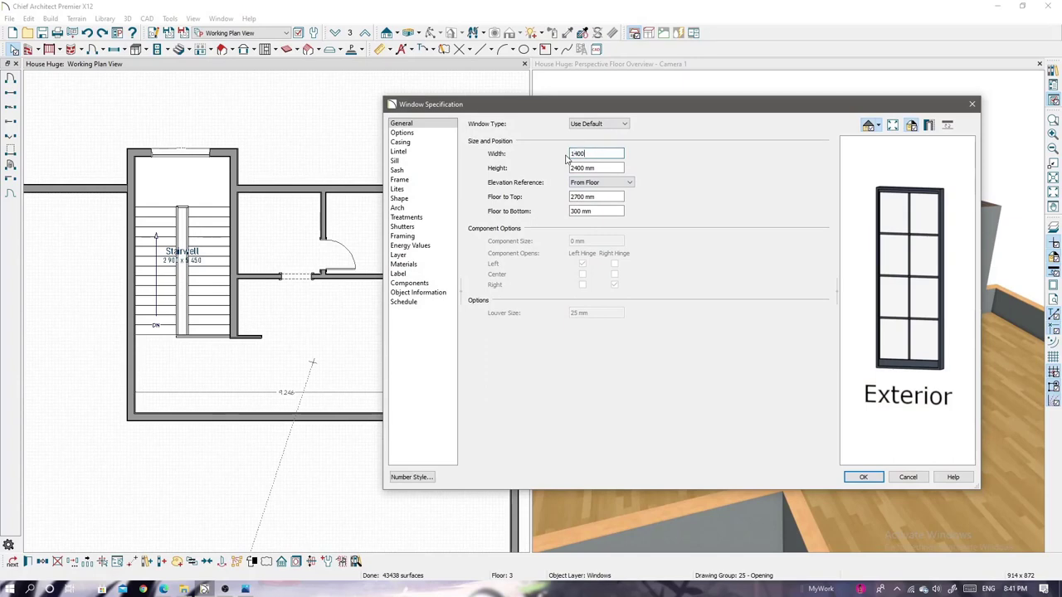
key("Return")
double_click(871, 323)
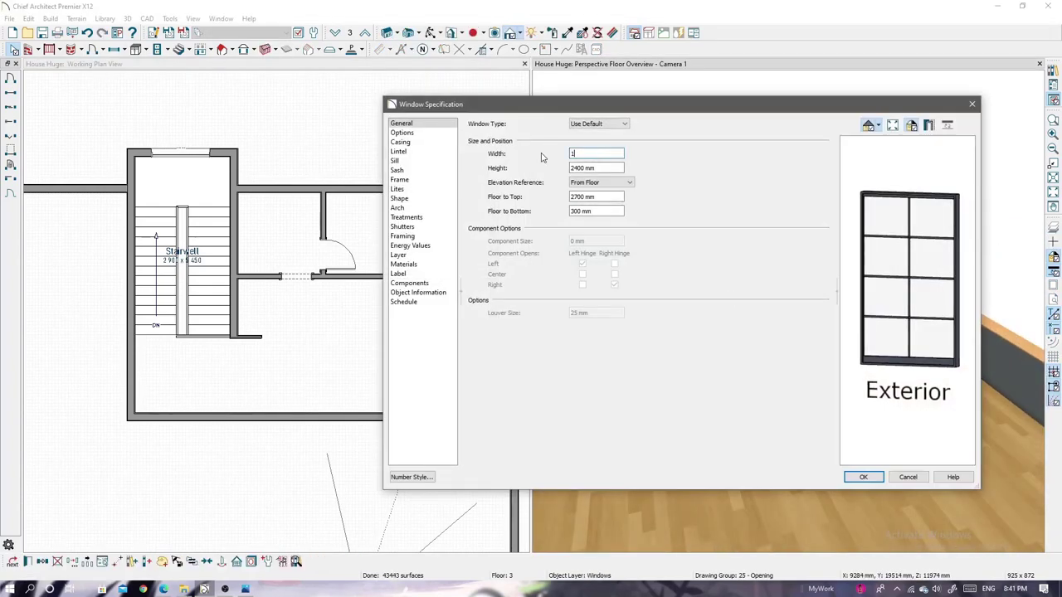
type("600")
left_click(396, 189)
double_click(561, 161)
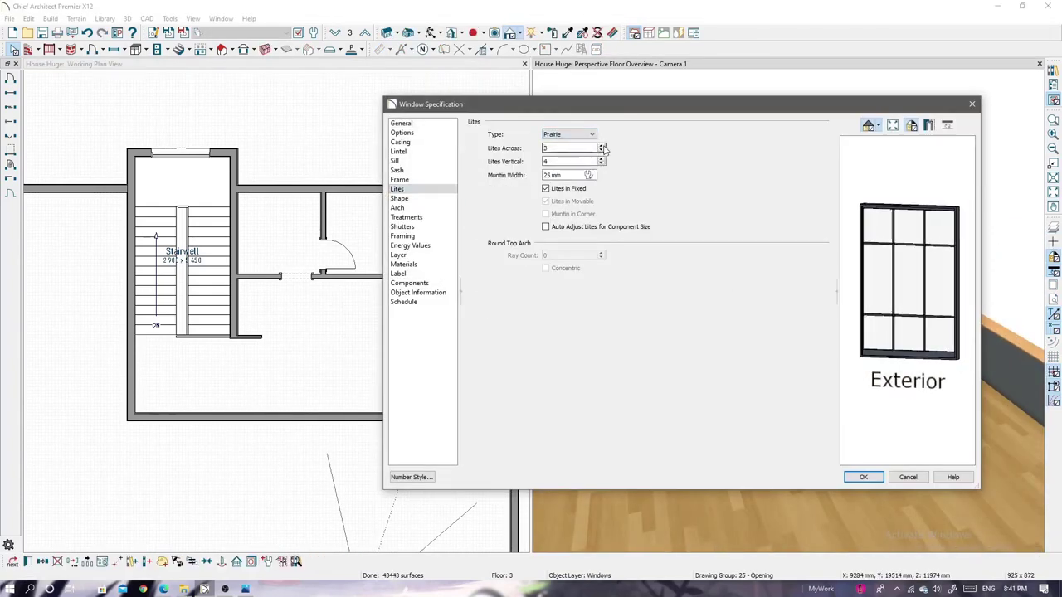
left_click(862, 476)
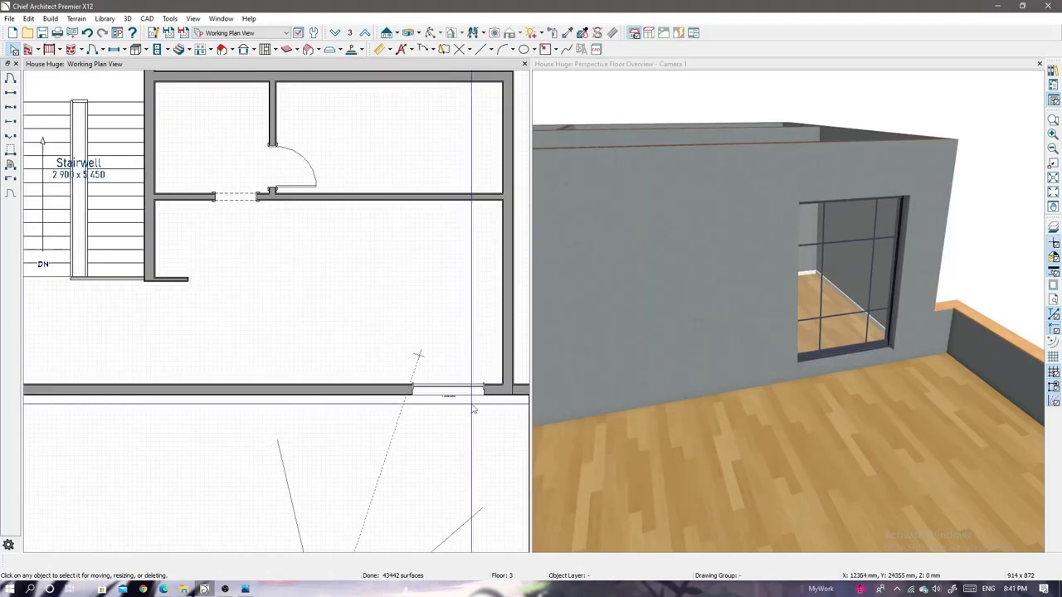
- Place two more window copies and align them beside the original
left_click(48, 563)
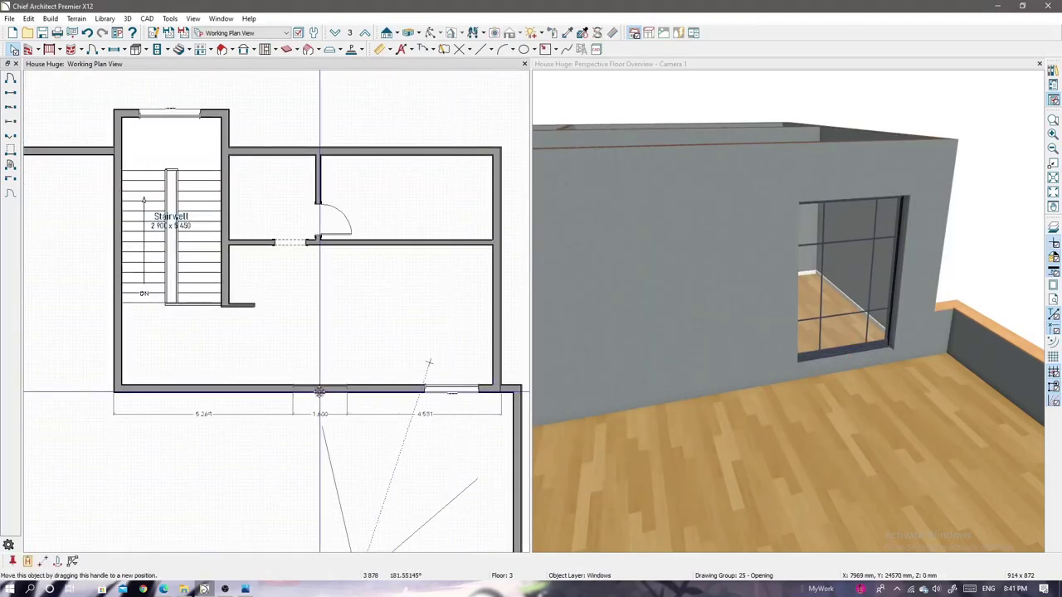
left_click(385, 389)
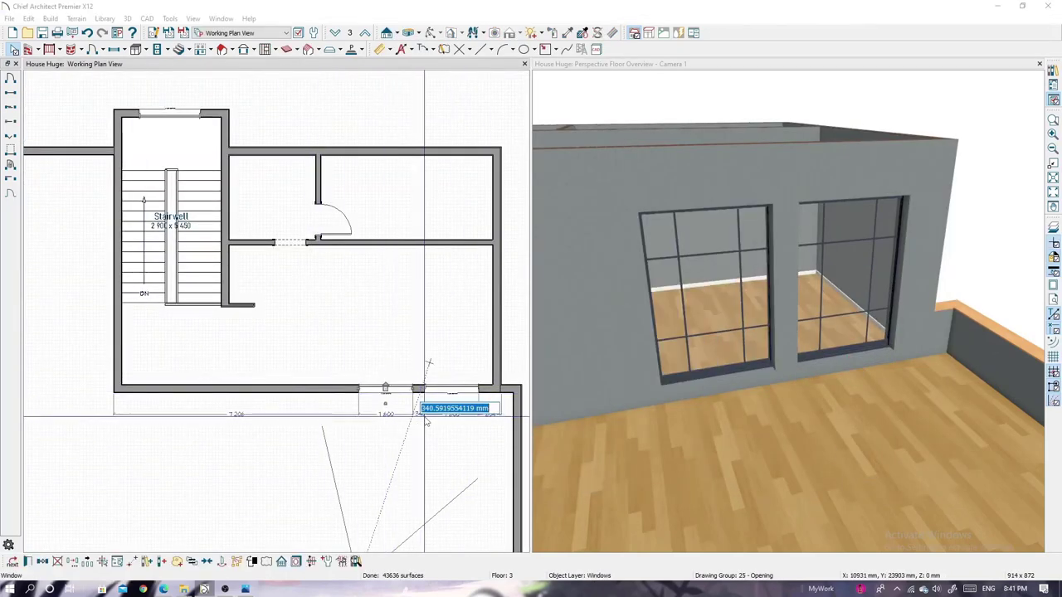
scroll(383, 425, "up", 2)
left_click(394, 371)
left_click_drag(394, 371, 295, 371)
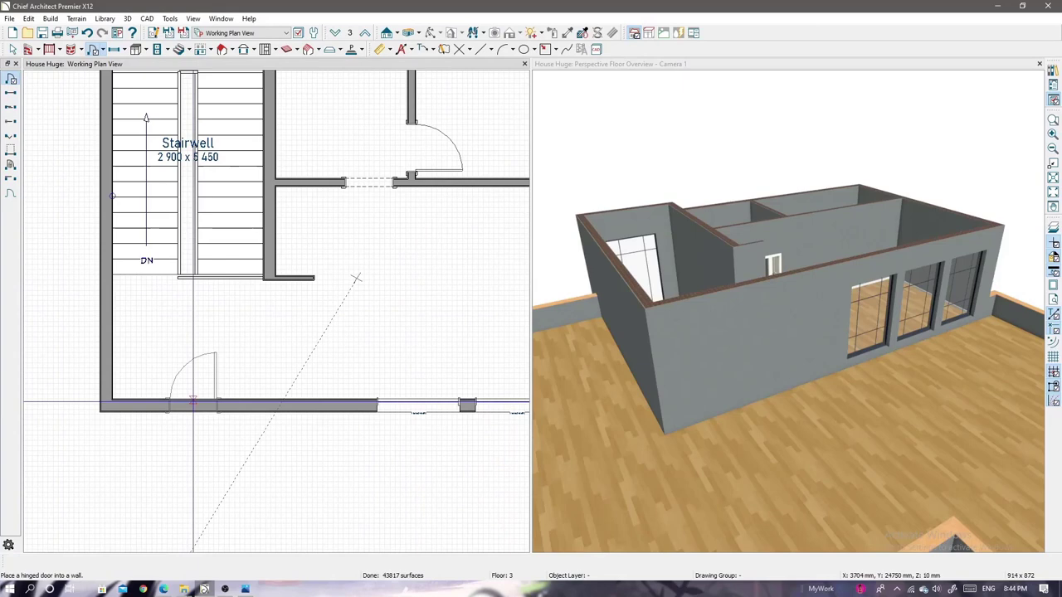
- Place a double door in the lower wall with Fit Jamb to Wall turned off
left_click(192, 404)
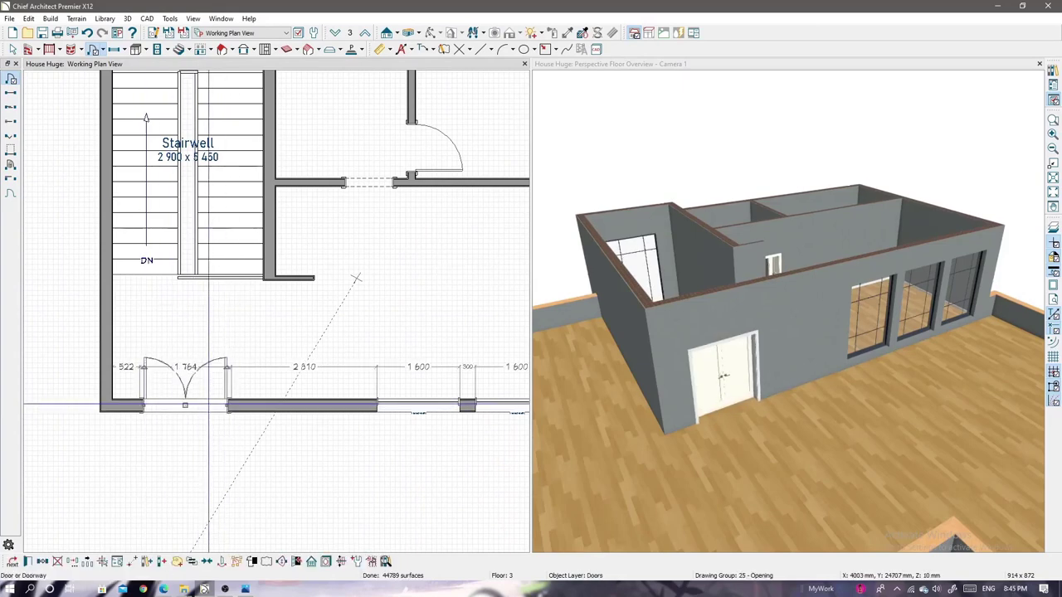
double_click(231, 405)
key("Tab")
key("Tab")
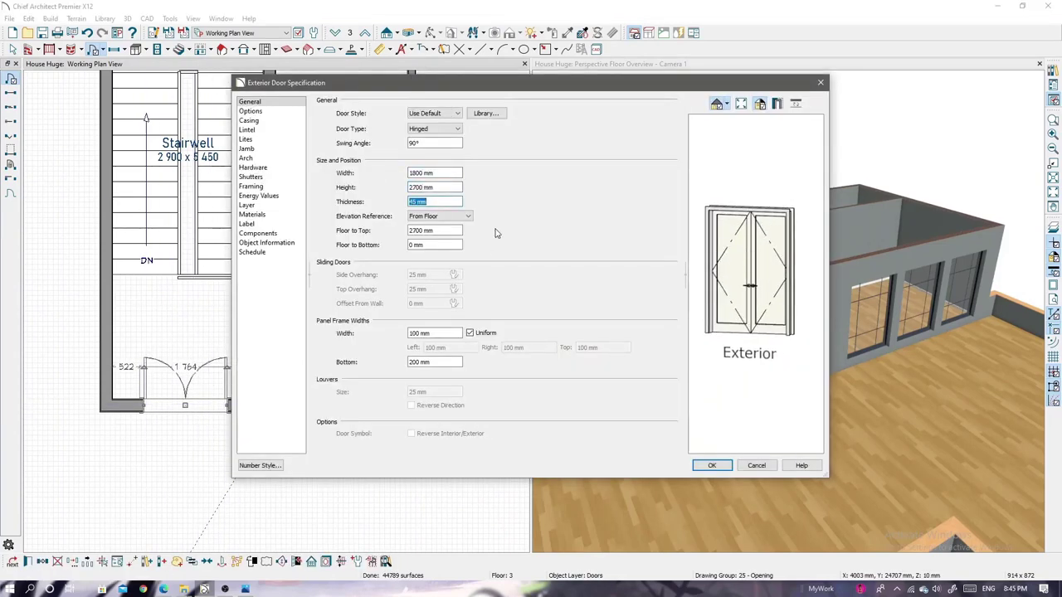
left_click(248, 120)
double_click(341, 191)
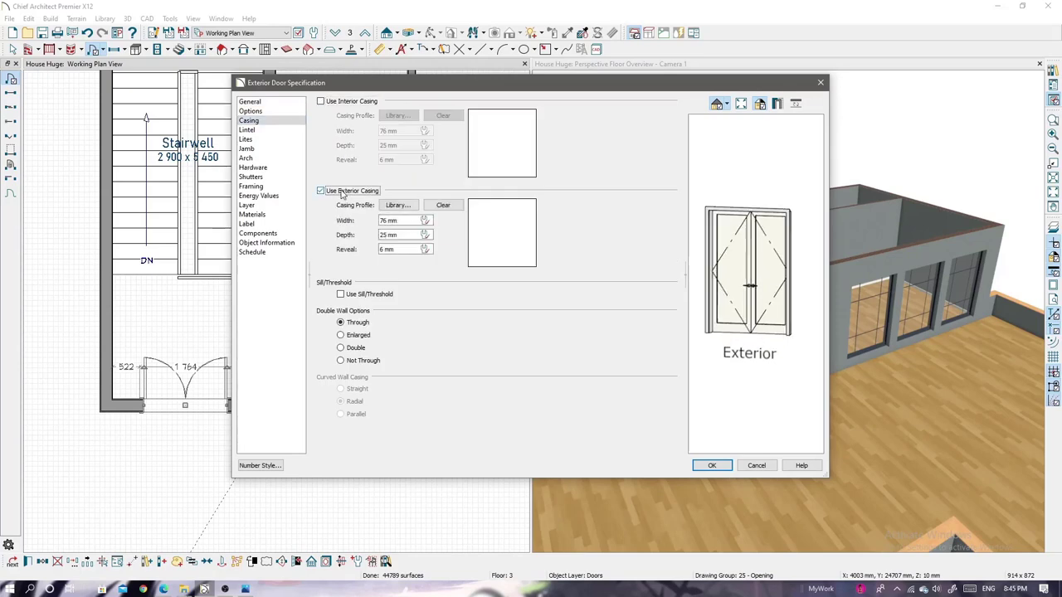
left_click(285, 150)
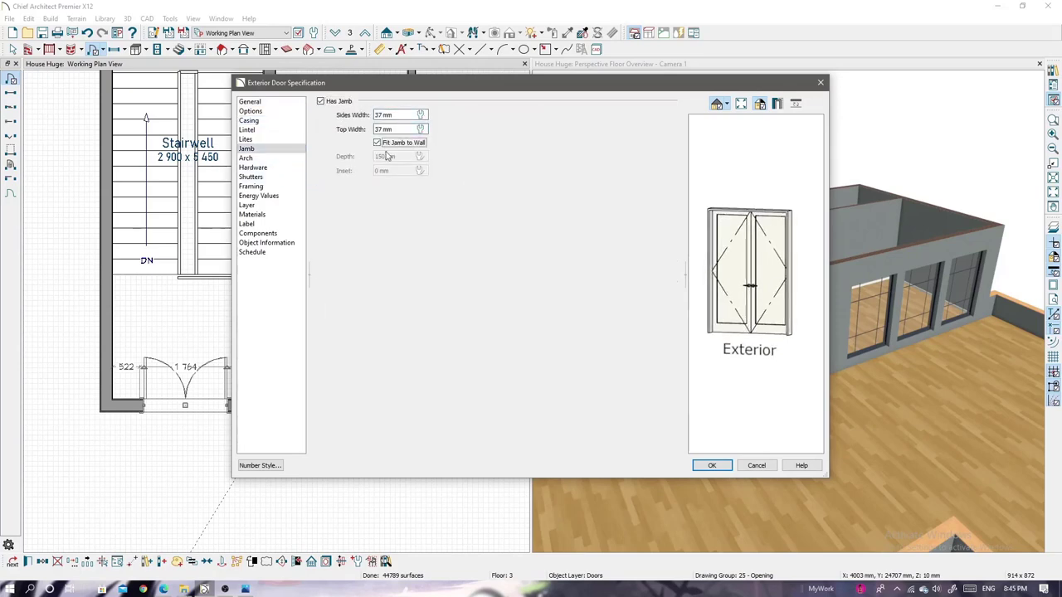
left_click(386, 144)
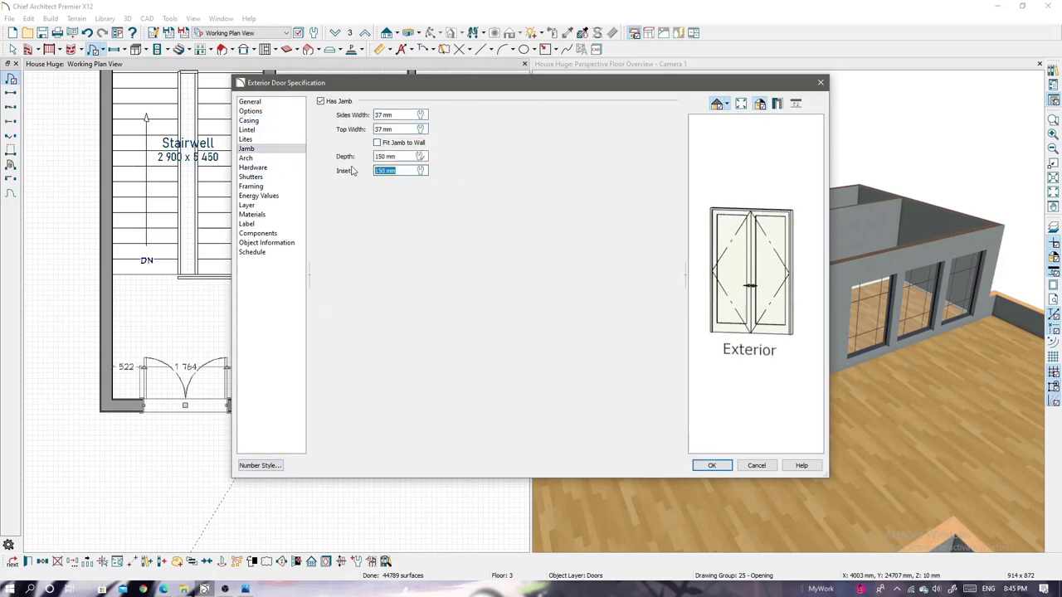
key("Return")
- Change the door to the Glass Panel style with a 50 mm frame width
scroll(761, 362, "up", 5)
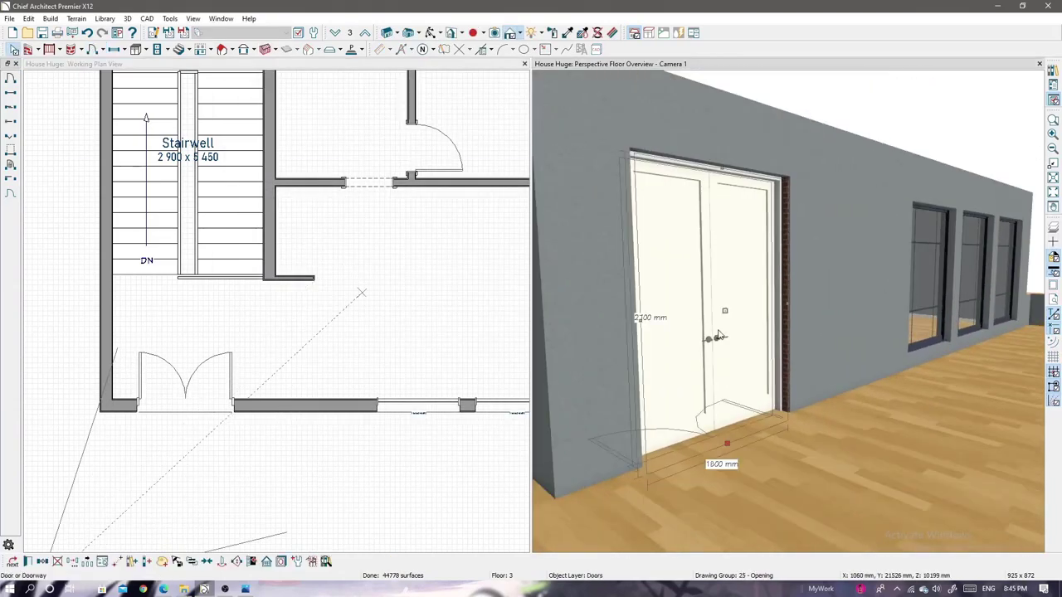
double_click(718, 336)
left_click_drag(603, 87, 427, 103)
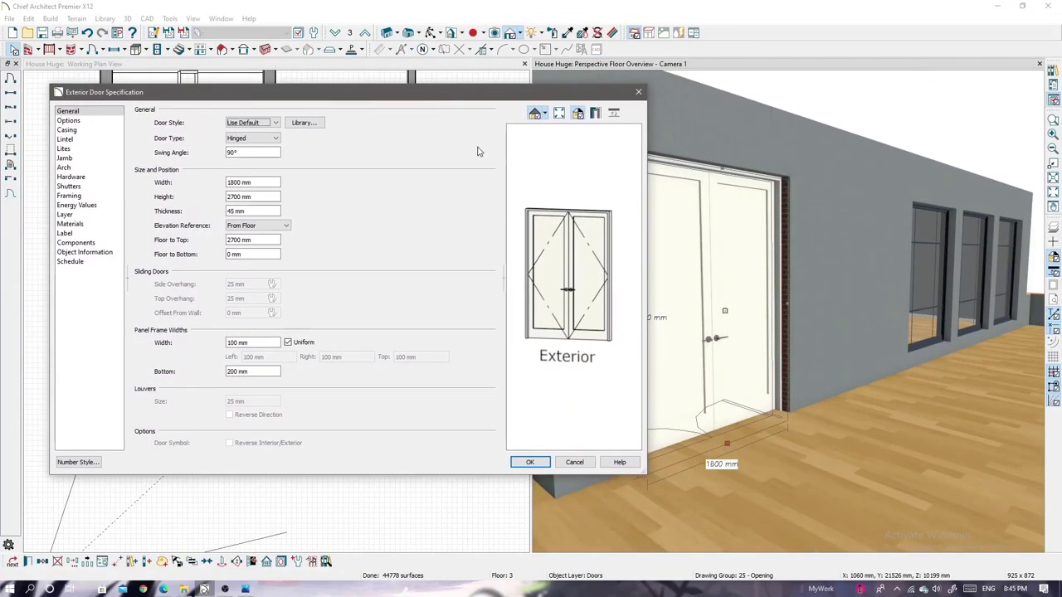
left_click(274, 123)
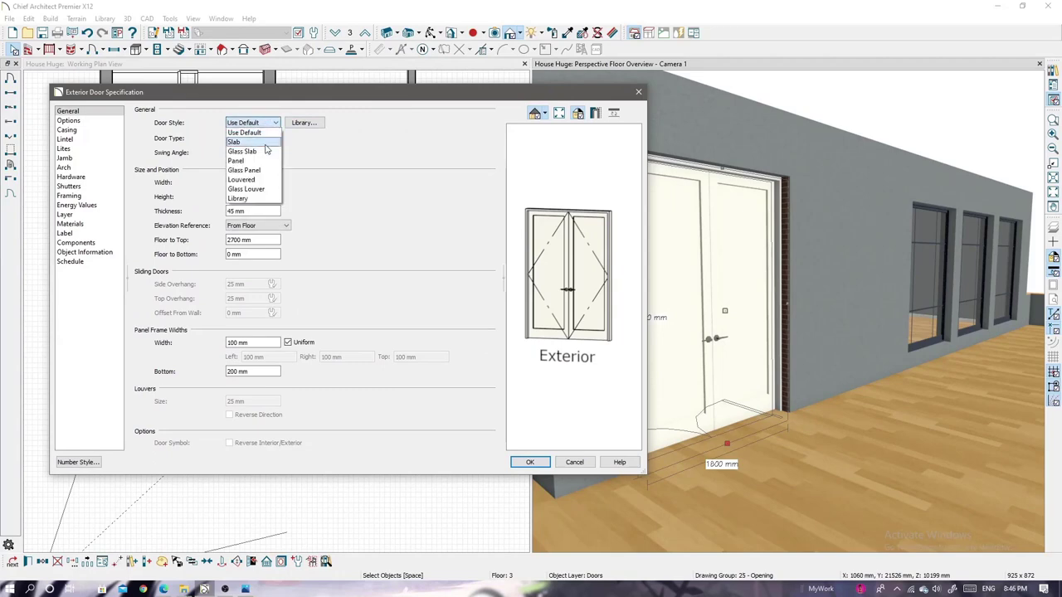
left_click(245, 170)
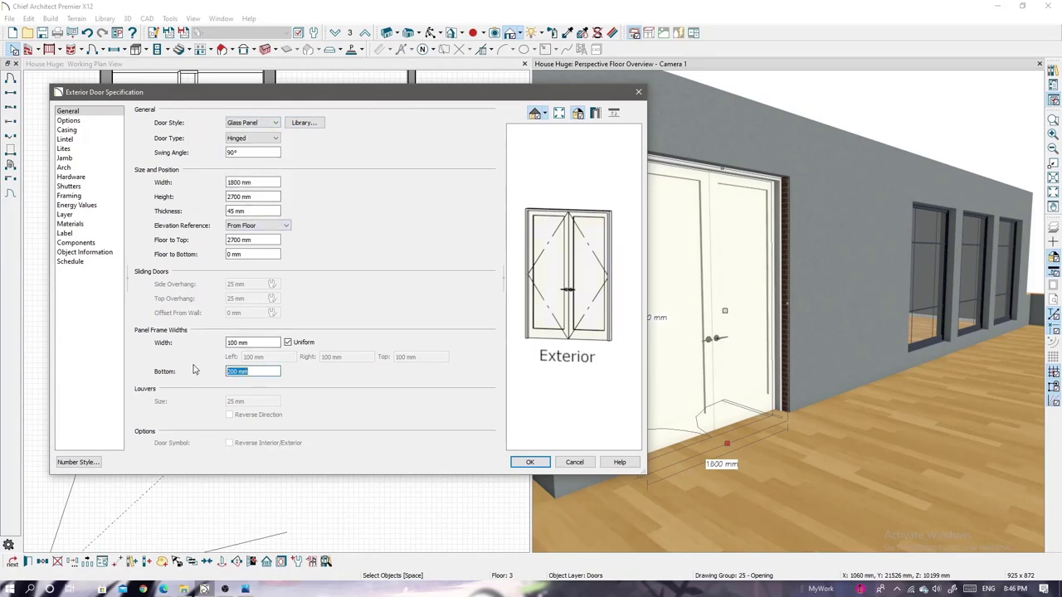
left_click(252, 371)
type("9050")
left_click(529, 462)
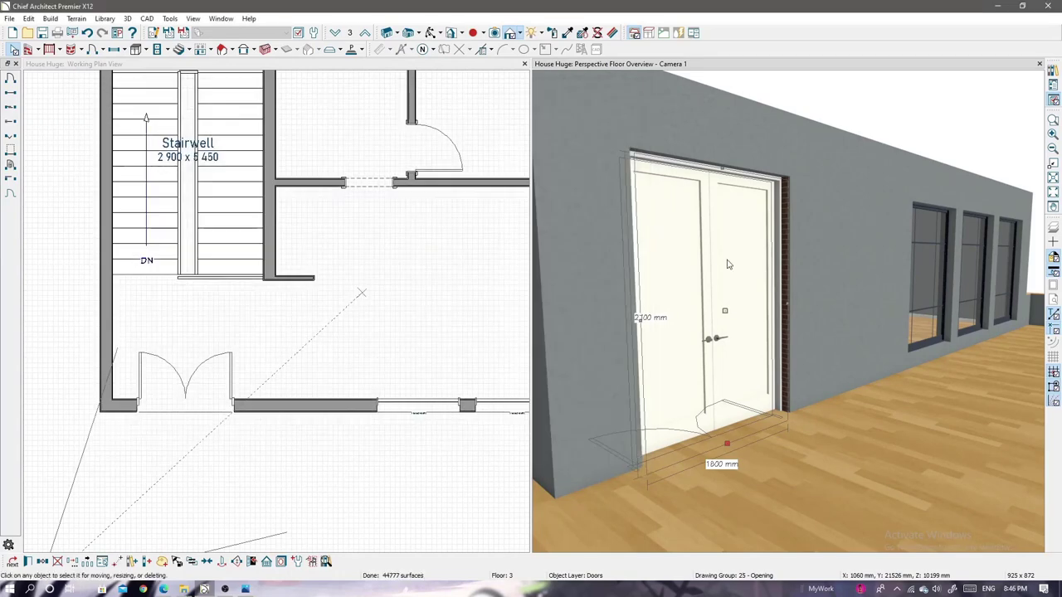
- Recheck the door's jamb and arch settings, then view the floor from overhead
scroll(956, 252, "up", 3)
scroll(605, 251, "down", 5)
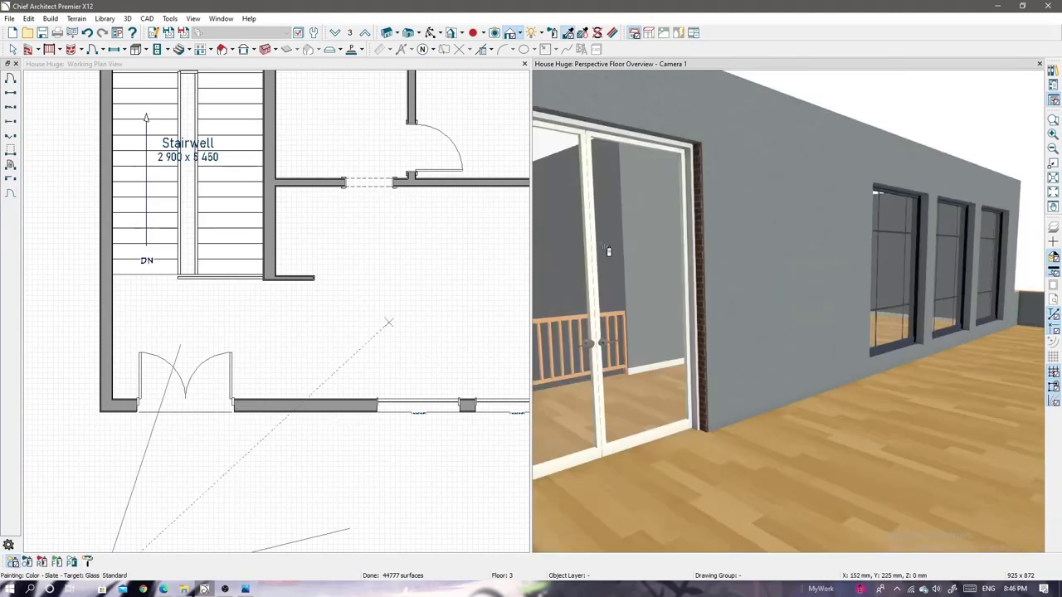
double_click(618, 135)
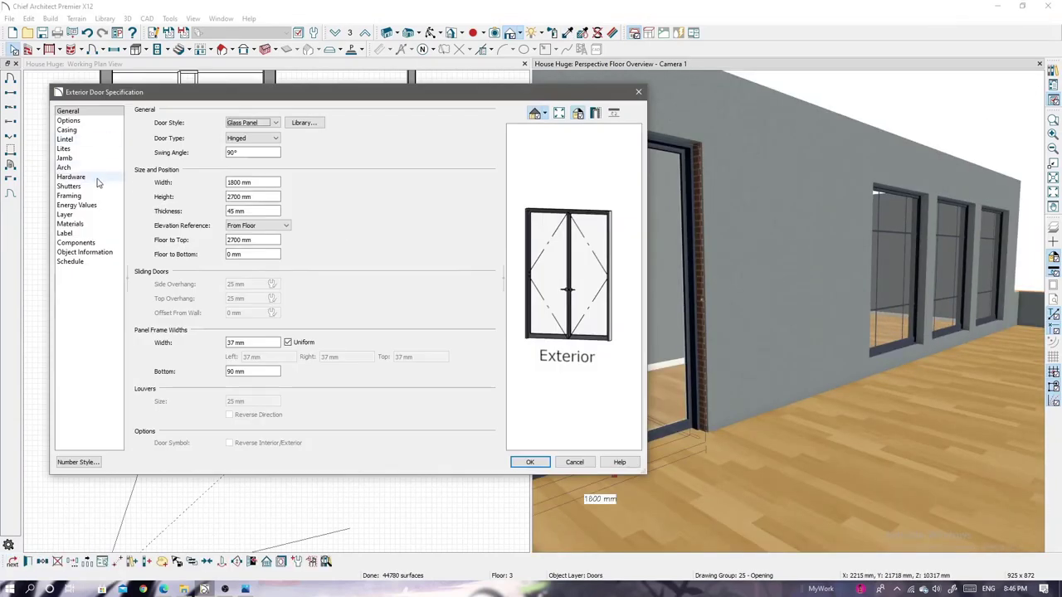
left_click(83, 157)
left_click(529, 462)
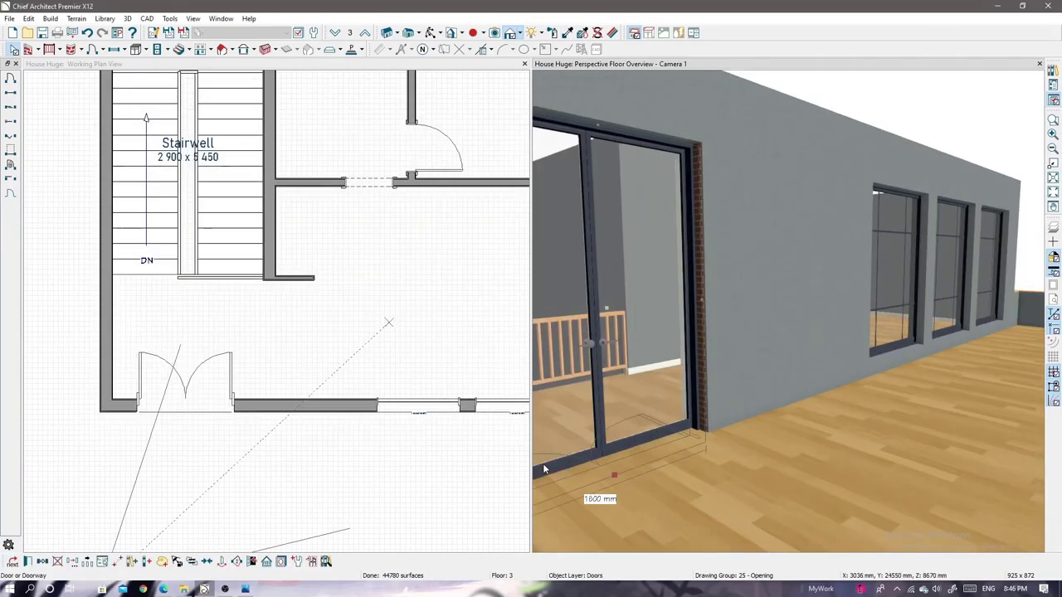
double_click(649, 362)
left_click(63, 166)
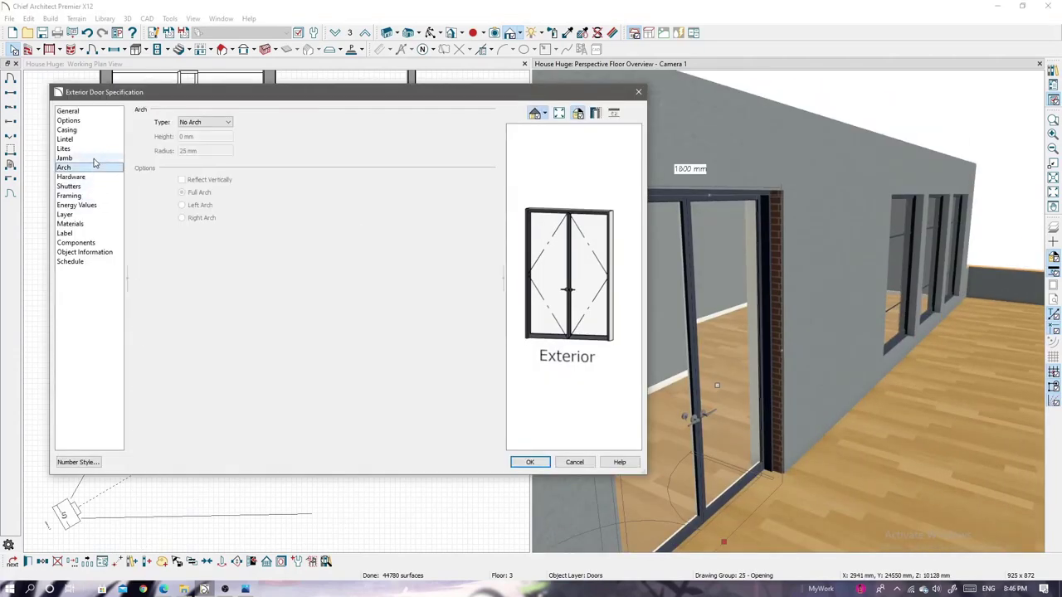
left_click(65, 157)
left_click(638, 91)
scroll(827, 323, "up", 3)
left_click_drag(826, 323, 699, 157)
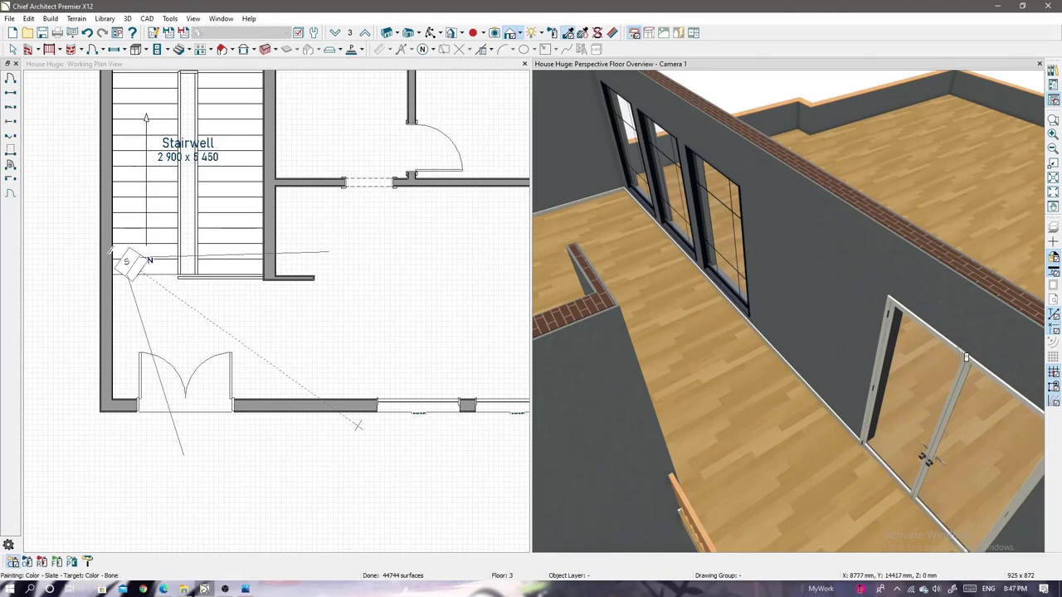
scroll(771, 355, "down", 5)
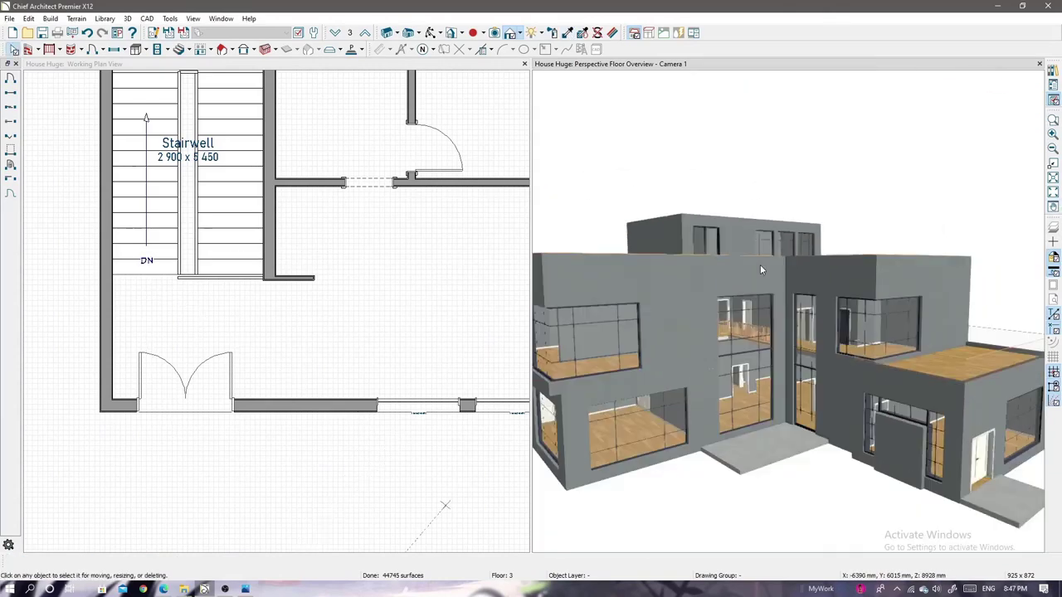
- Build a new fourth floor using the default floor heights
left_click_drag(761, 269, 803, 452)
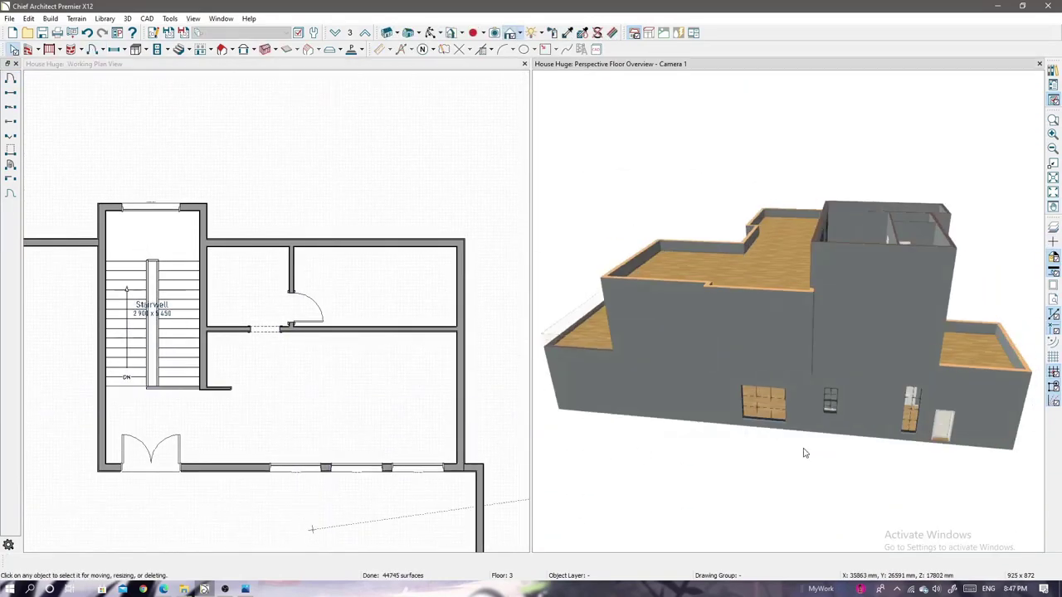
mouse_move(831, 398)
left_mouse_down()
mouse_move(862, 363)
mouse_move(823, 512)
mouse_move(801, 535)
left_mouse_up()
left_click_drag(746, 493, 805, 446)
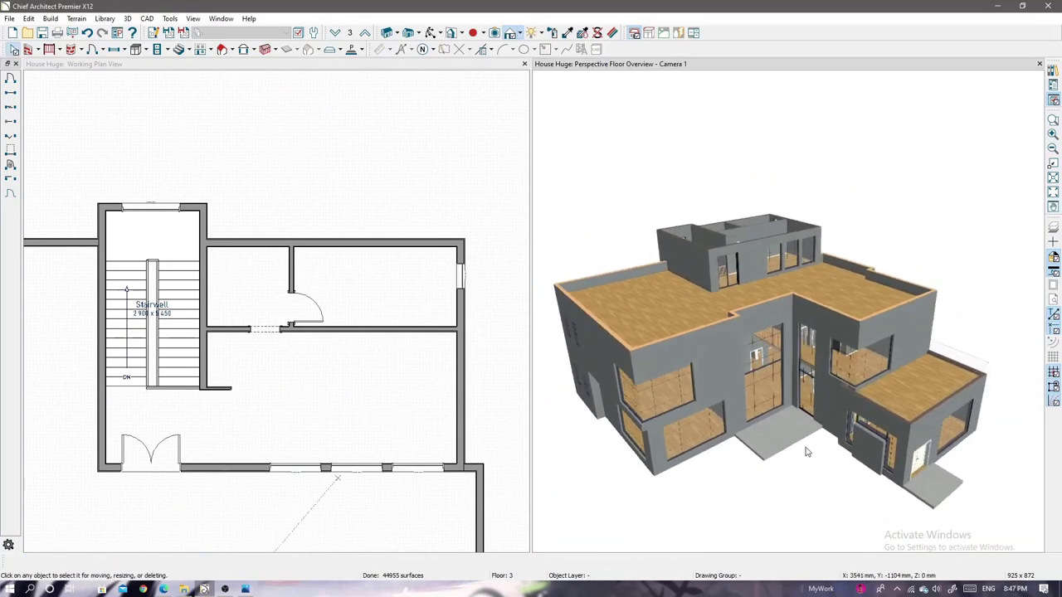
left_click(94, 49)
scroll(270, 133, "down", 2)
key("Page_Up")
left_click(500, 332)
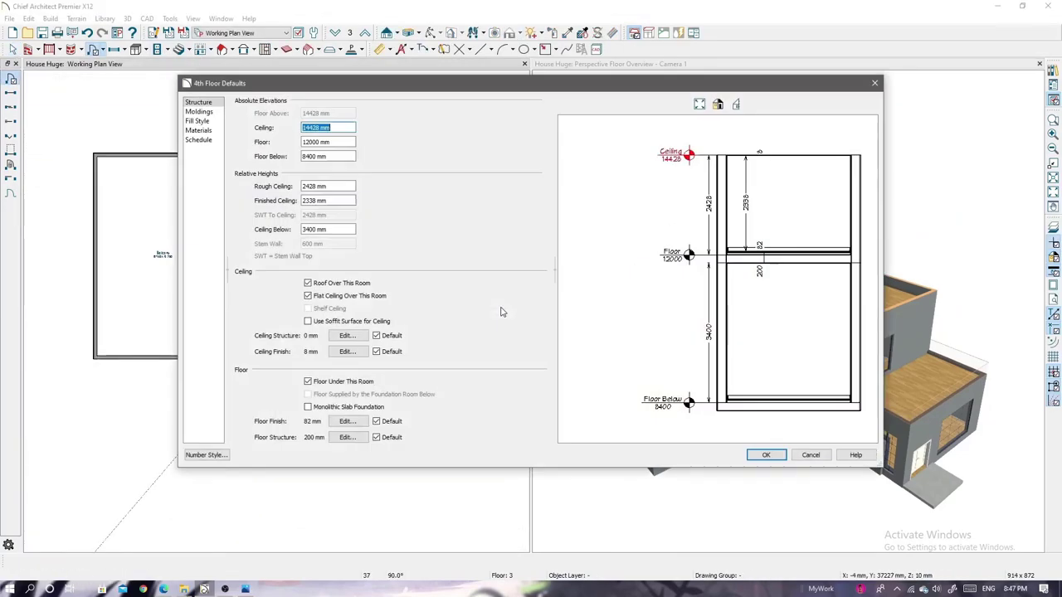
key("Return")
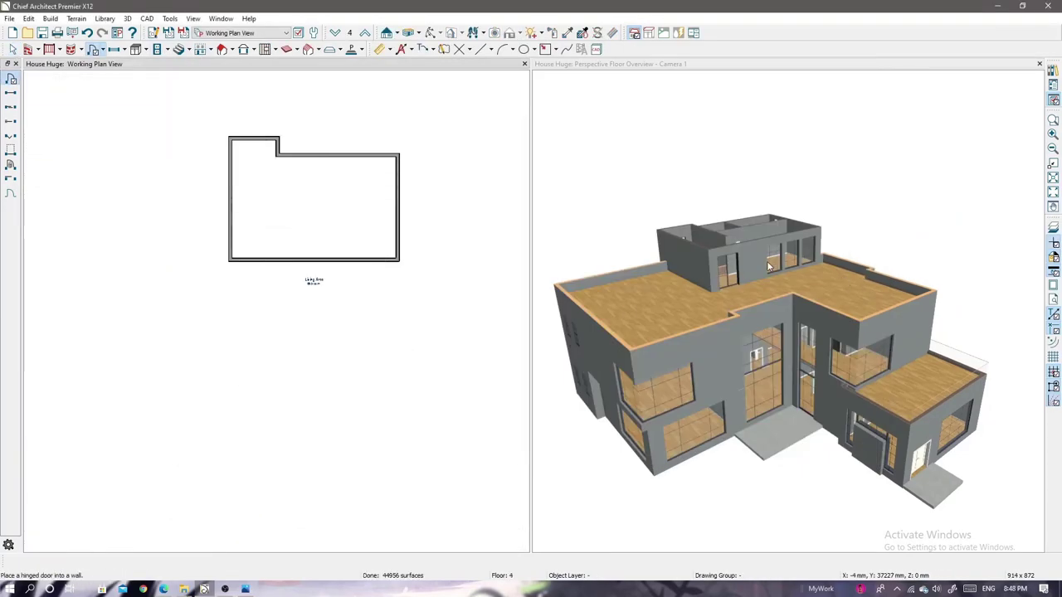
- Accept the fourth-floor room's specification in 3D and select its walls
left_click(766, 265)
double_click(775, 362)
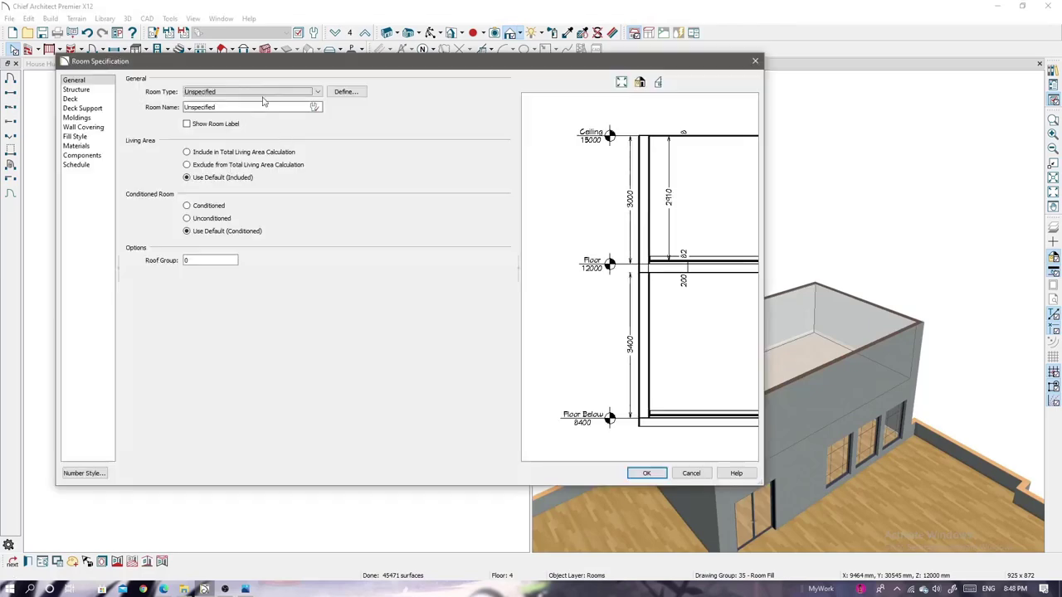
left_click(645, 474)
left_click(679, 394)
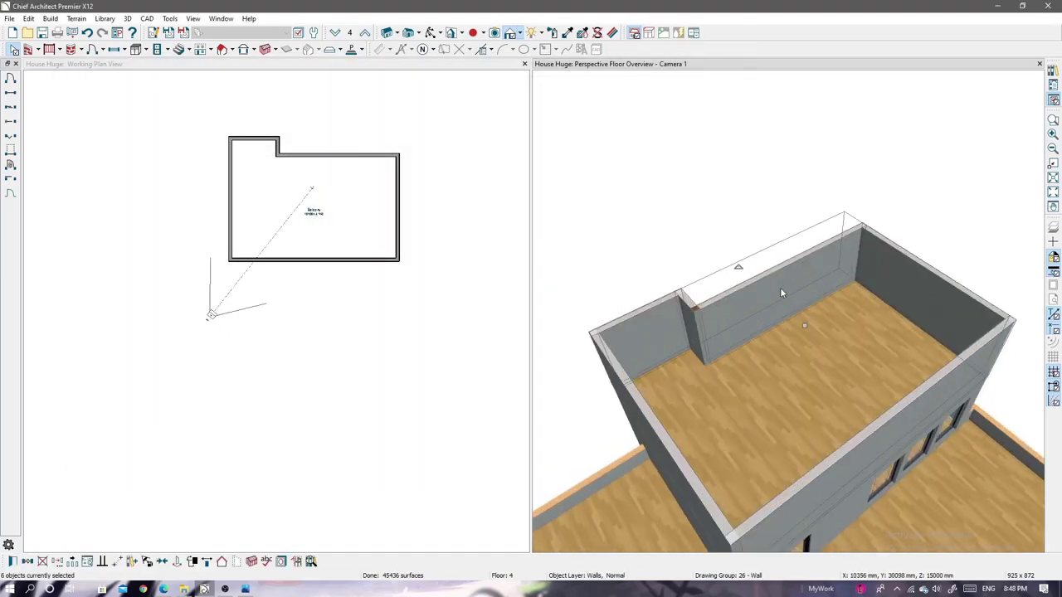
- Convert the selected fourth-floor walls into railings with baluster infill
left_click(12, 562)
left_click(166, 145)
left_click(43, 186)
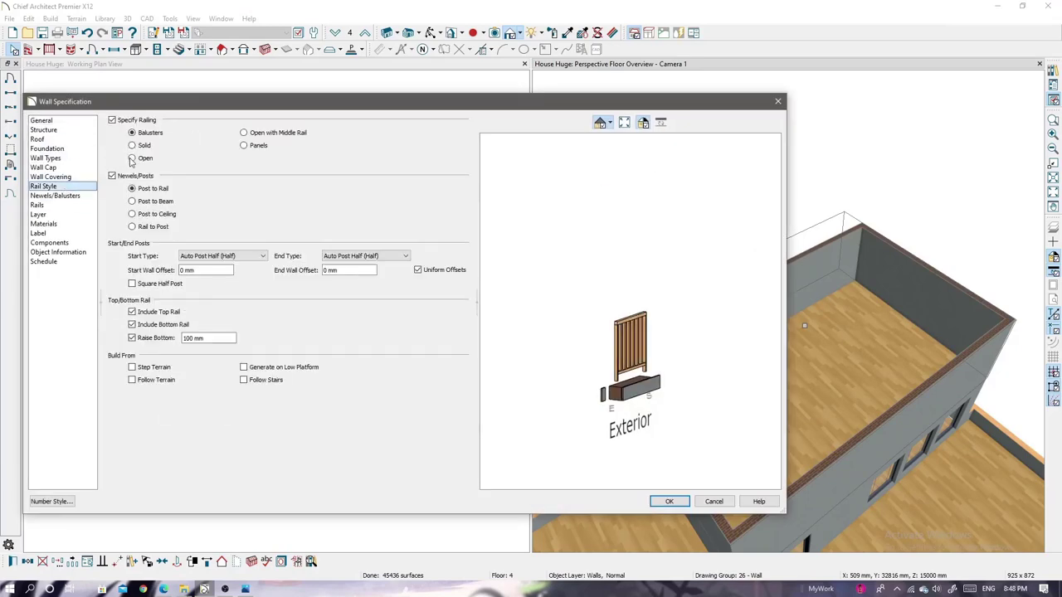
left_click(132, 145)
left_click(59, 204)
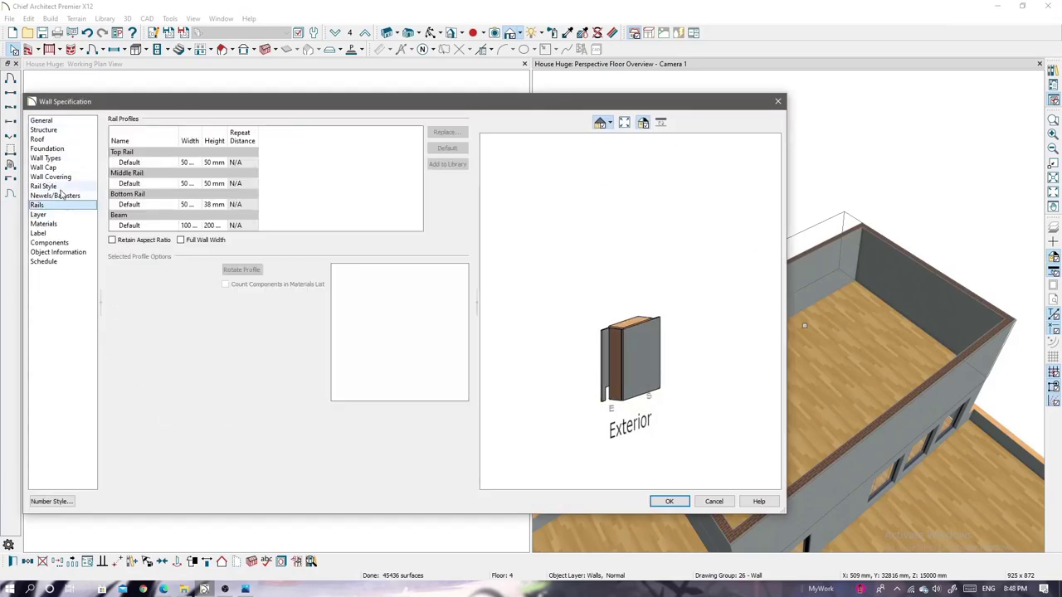
left_click(60, 195)
left_click(669, 500)
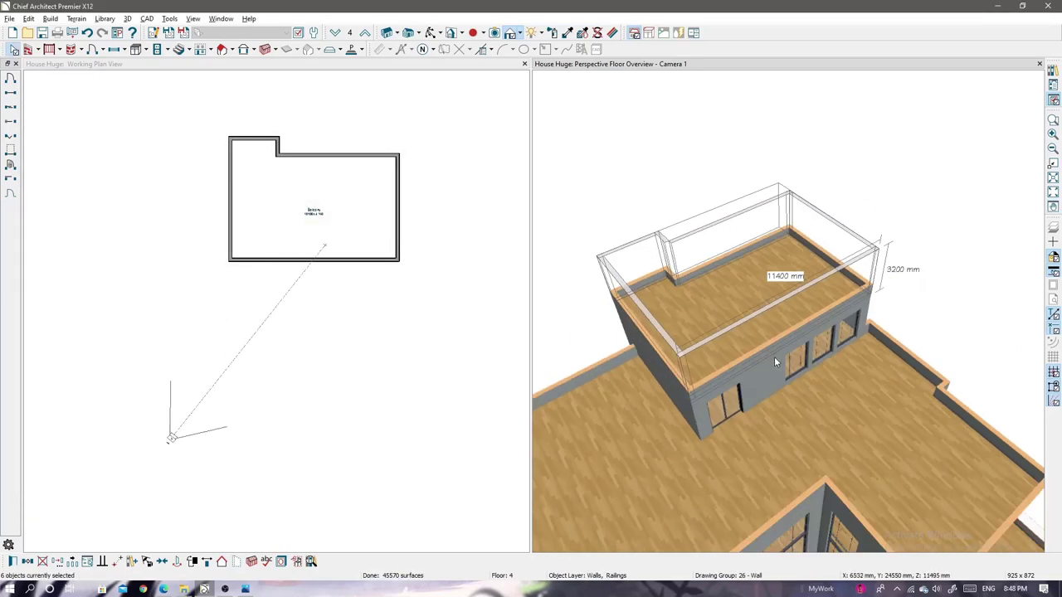